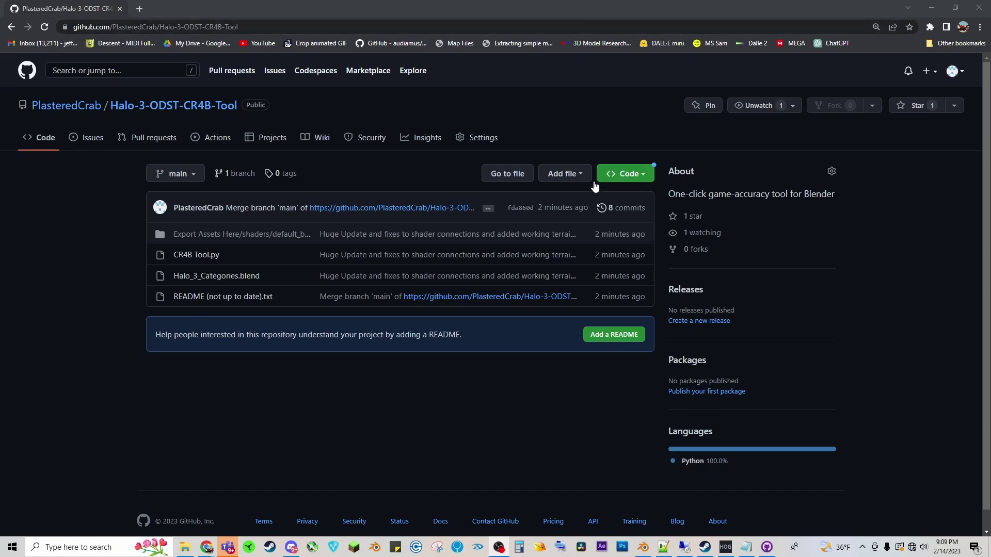
- Download the Halo-3-ODST-CR4B-Tool repository as a ZIP and open the downloaded archive
left_click(627, 174)
left_click(494, 393)
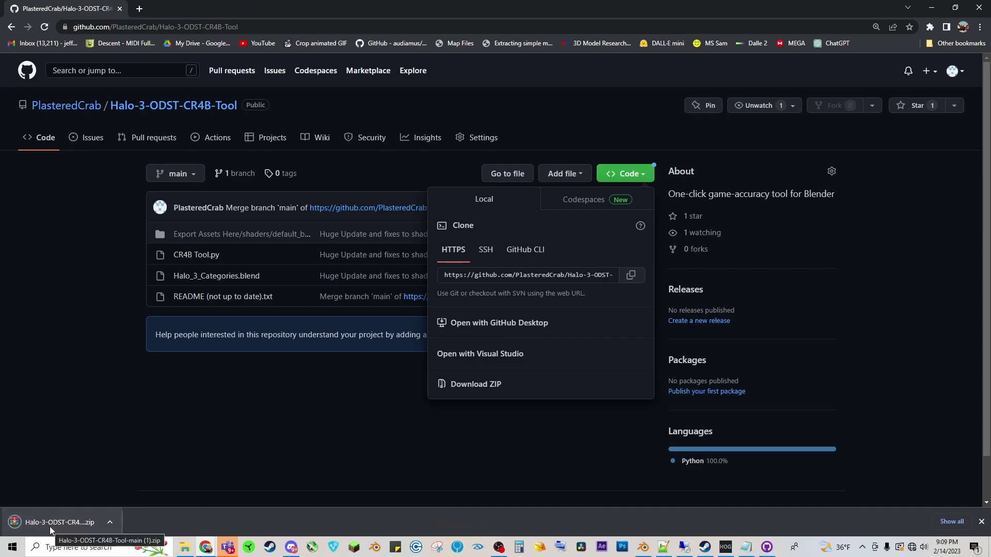
left_click(50, 522)
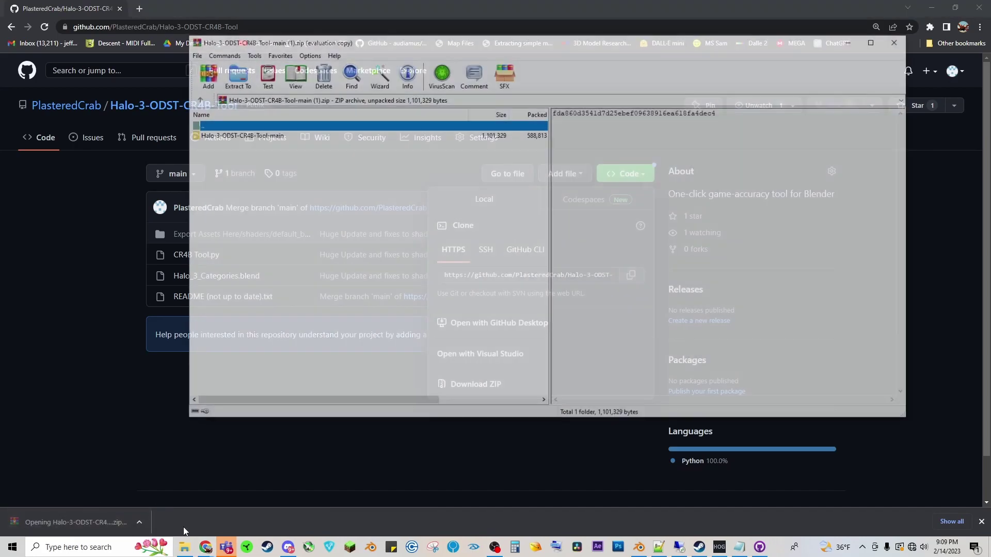
- Extract the Halo-3-ODST-CR4B-Tool-main folder from the archive into the Downloads folder and close the archive
left_click(263, 137)
left_click(233, 75)
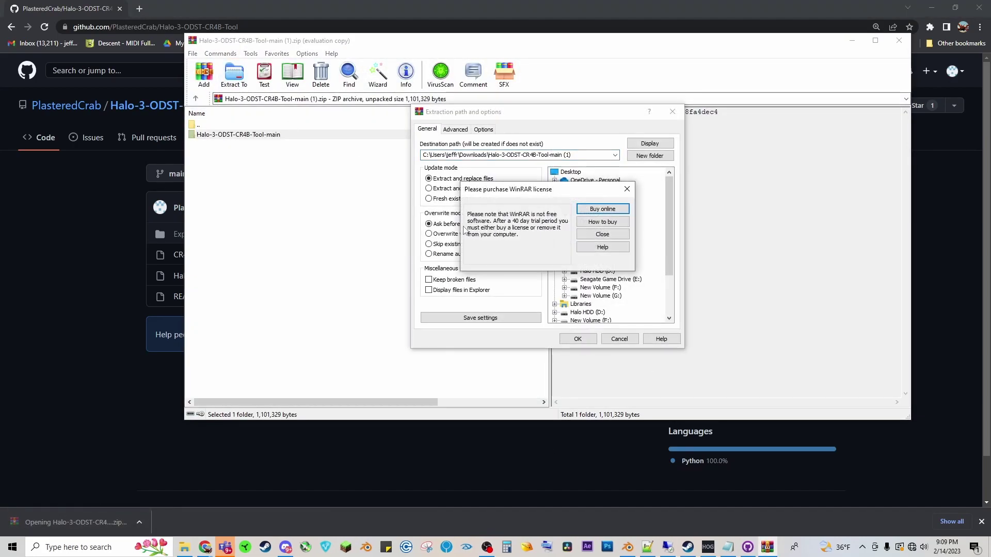
left_click(591, 229)
left_click(591, 230)
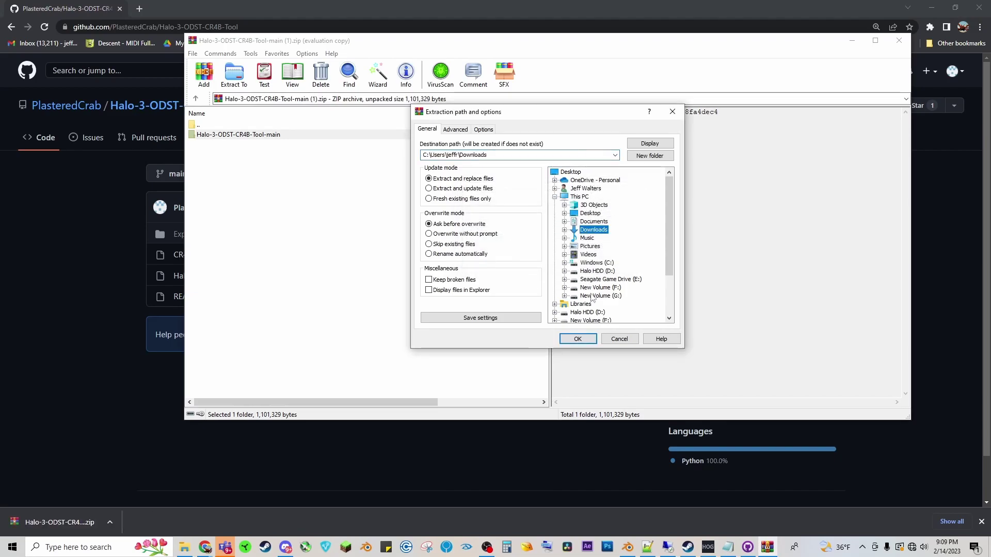
left_click(578, 339)
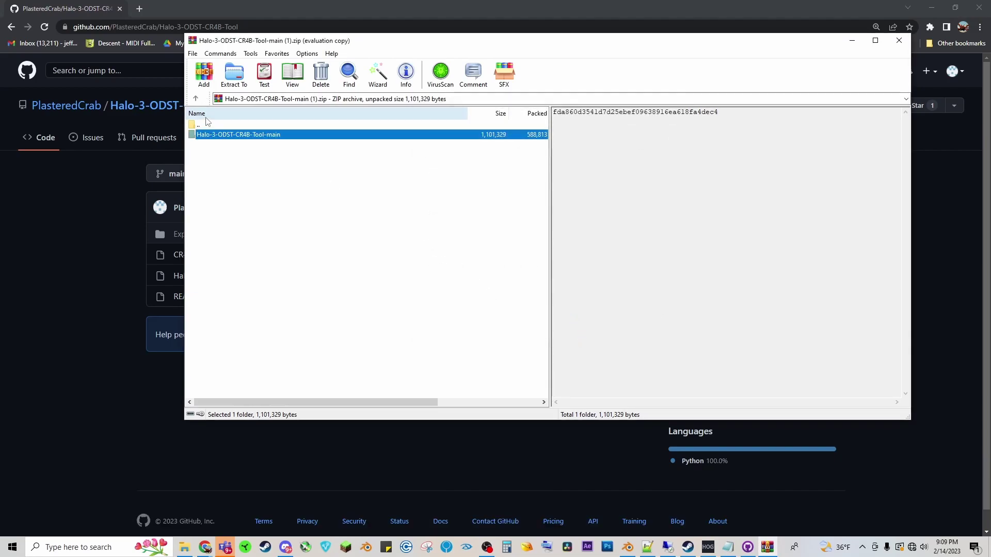
left_click(899, 40)
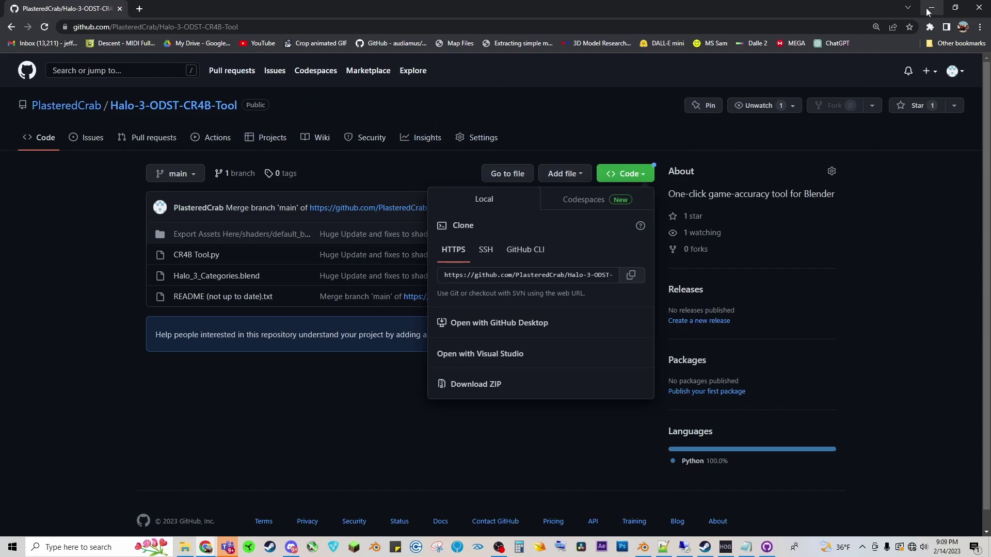
- Switch to Blender and open its preferences
left_click(932, 9)
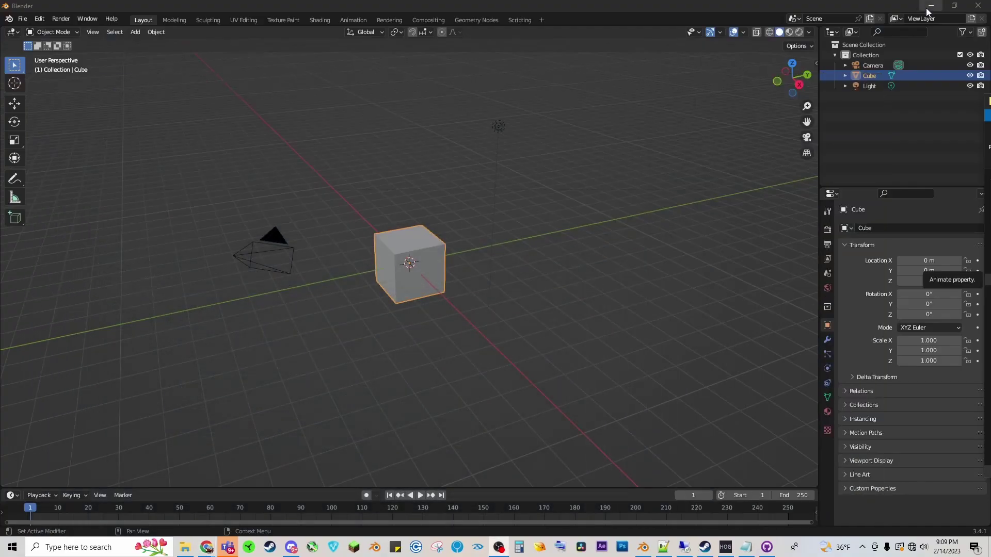
left_click(469, 150)
left_click(39, 19)
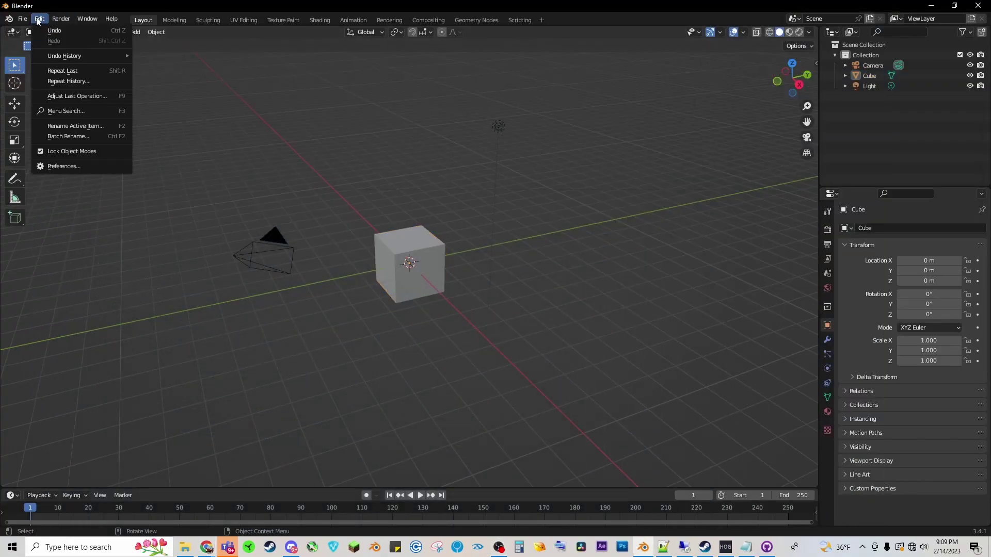
left_click(66, 166)
- Install the add-on file CR4B Tool.py from Halo-3-ODST-CR4B-Tool-main in Downloads, and enable it with its settings expanded
left_click(263, 44)
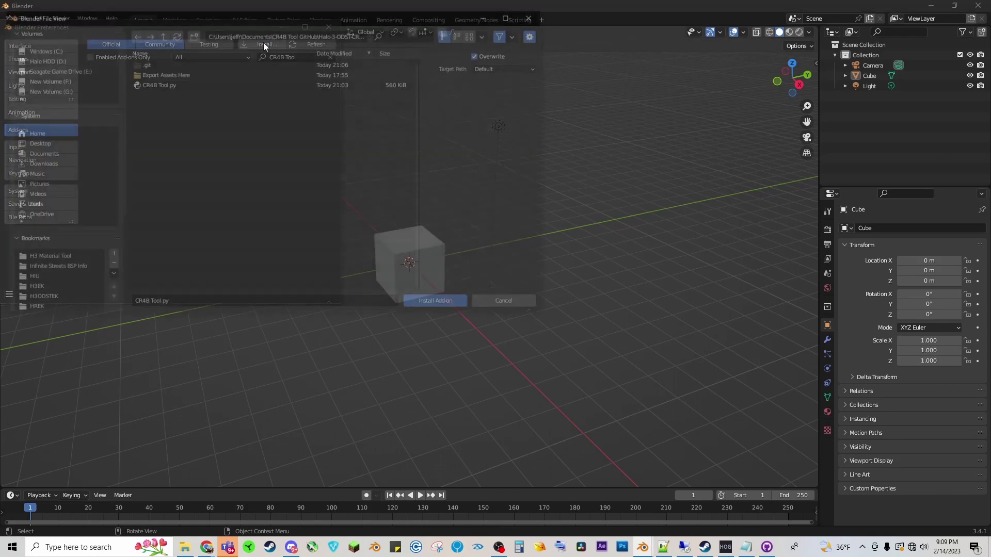
left_click(160, 36)
left_click(159, 34)
left_click(37, 165)
left_click(177, 63)
left_click(178, 63)
left_click(160, 73)
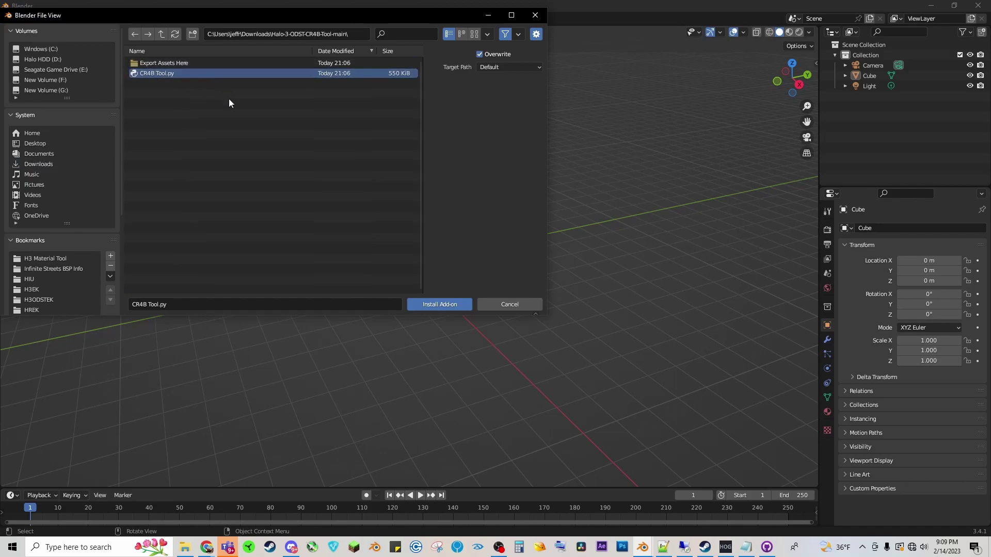
left_click(447, 305)
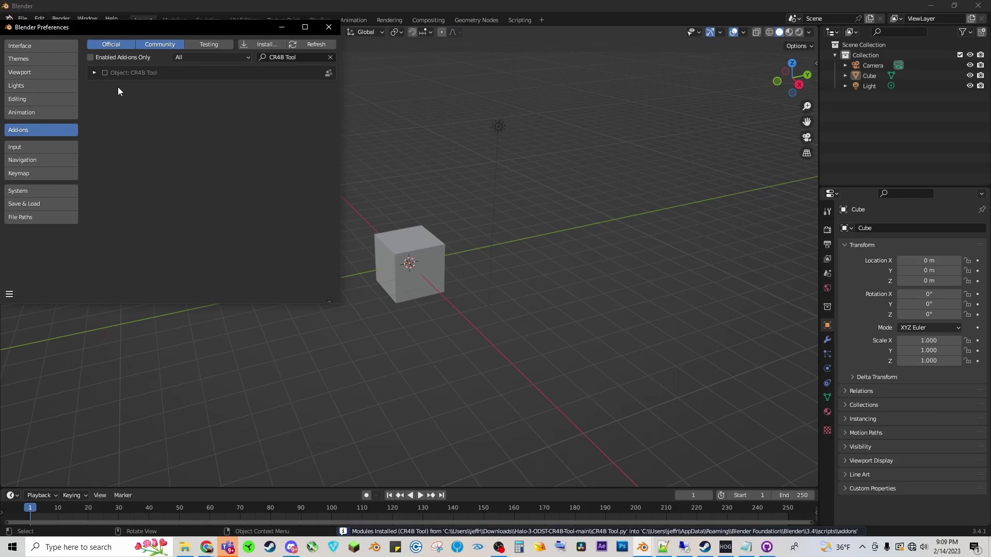
left_click(105, 72)
left_click(95, 72)
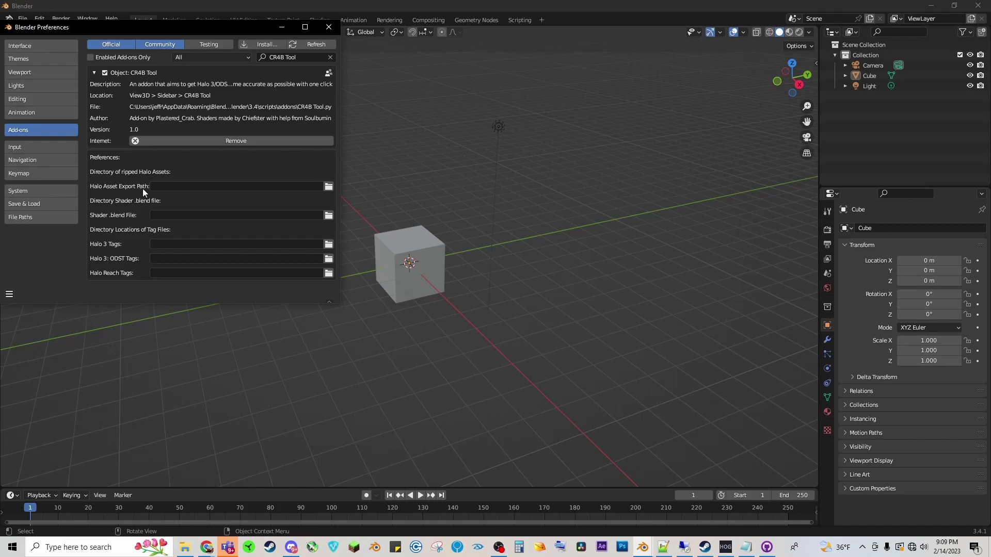
- Set the add-on's Halo Asset Export Path to the Export Assets Here folder inside Downloads\Halo-3-ODST-CR4B-Tool-main
left_click(329, 186)
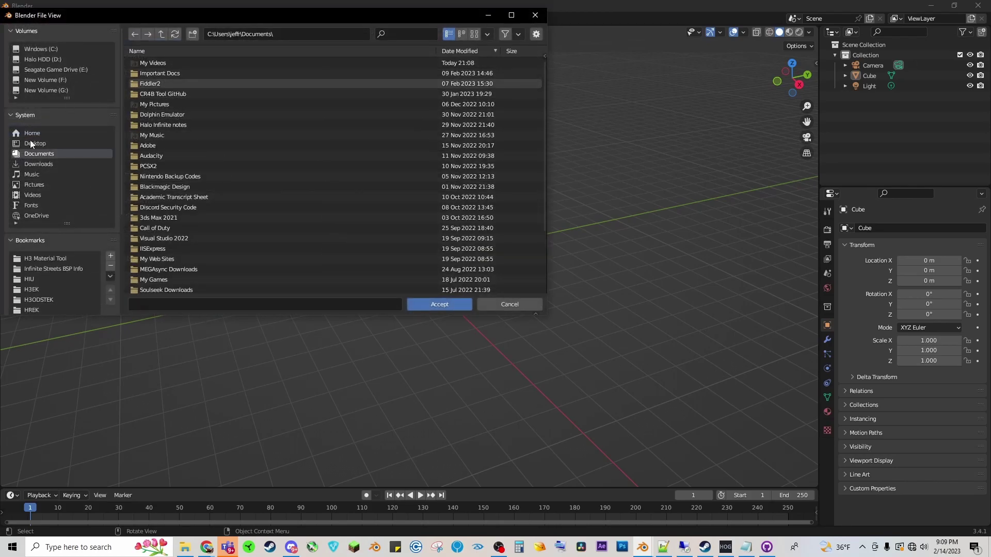
left_click(51, 165)
double_click(179, 63)
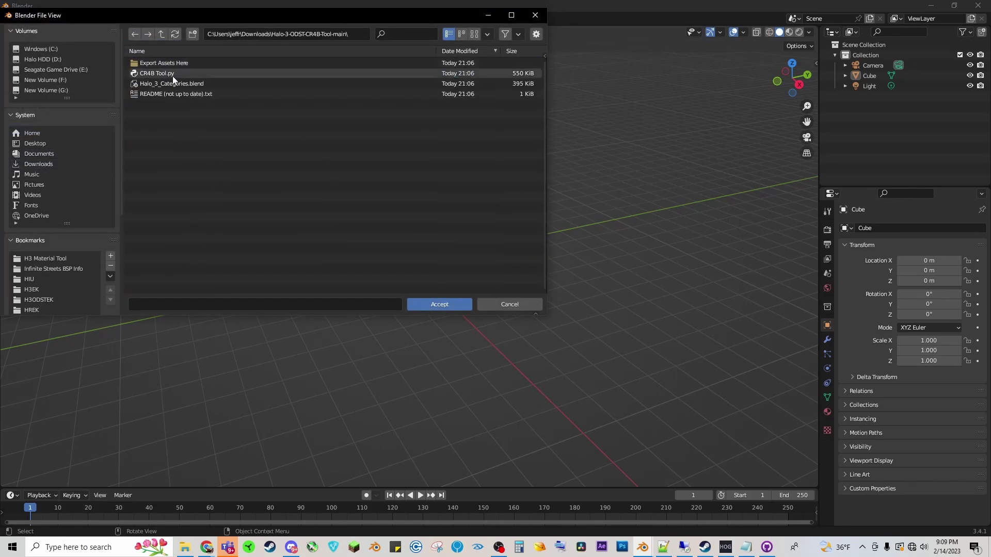
left_click(144, 66)
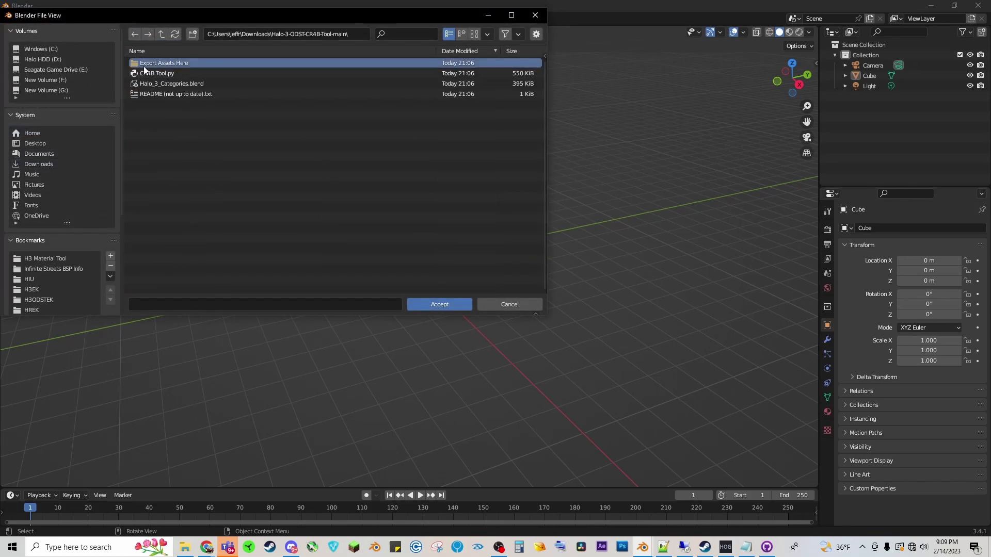
double_click(175, 63)
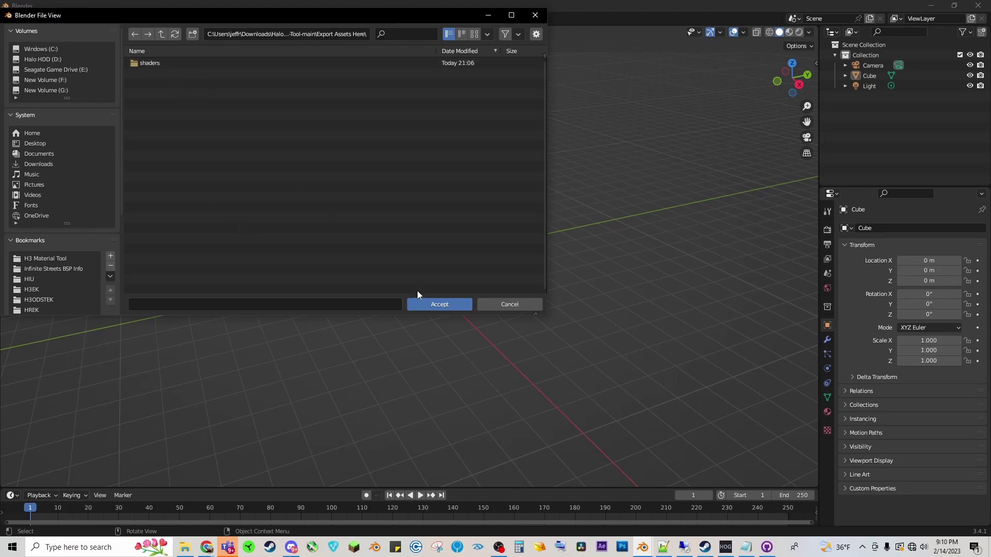
left_click(161, 34)
left_click(153, 63)
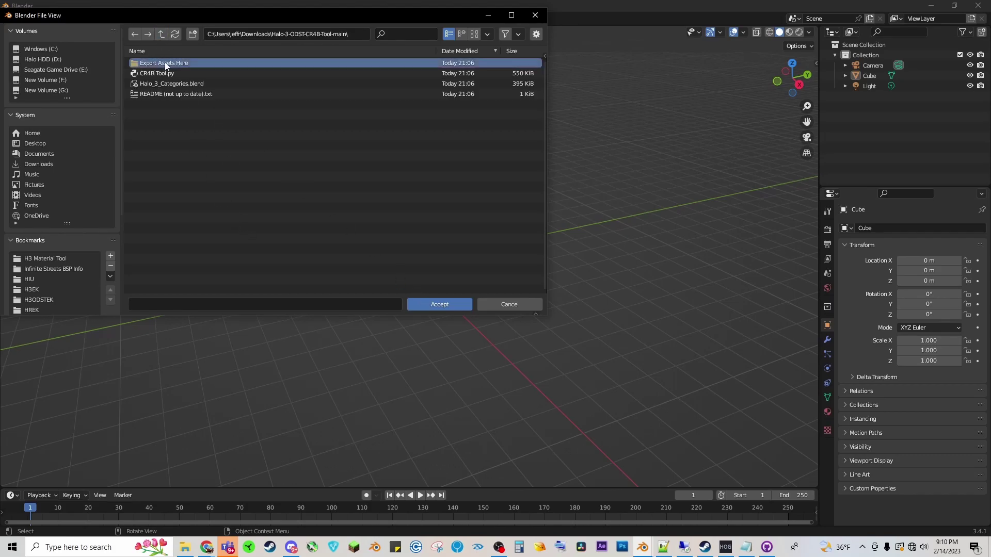
left_click(433, 303)
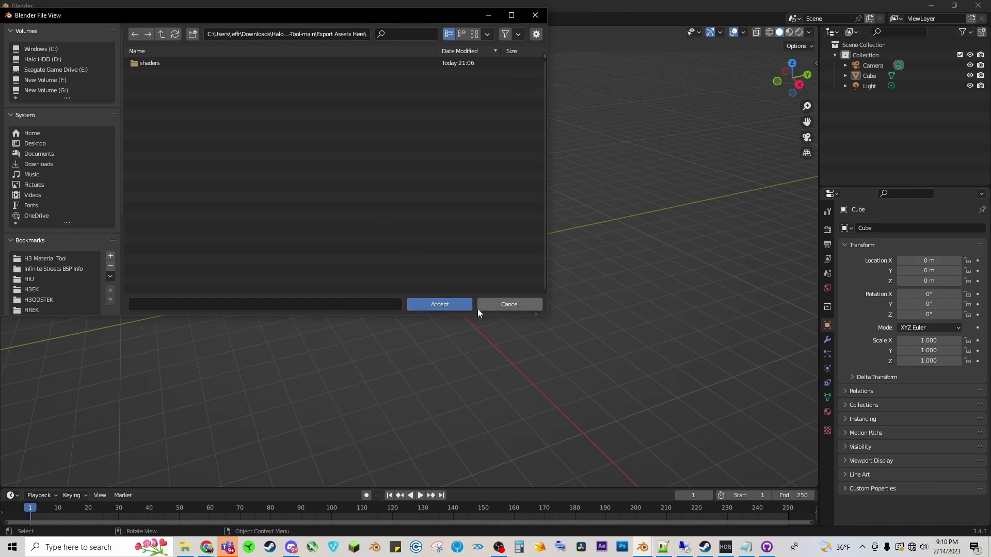
left_click(435, 306)
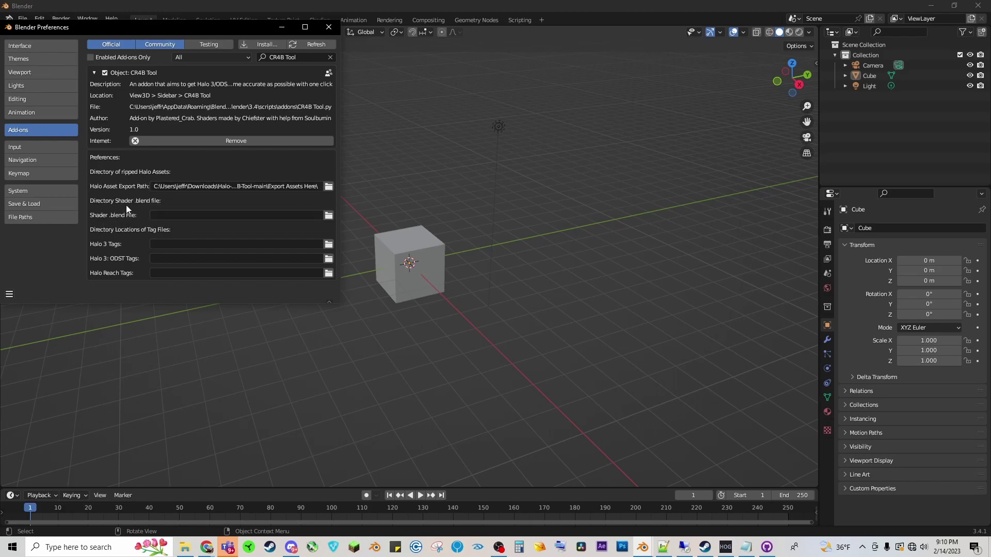
- Set the add-on's Shader .blend File to Halo_3_Categories.blend from the Halo-3-ODST-CR4B-Tool-main folder in Downloads
left_click(328, 215)
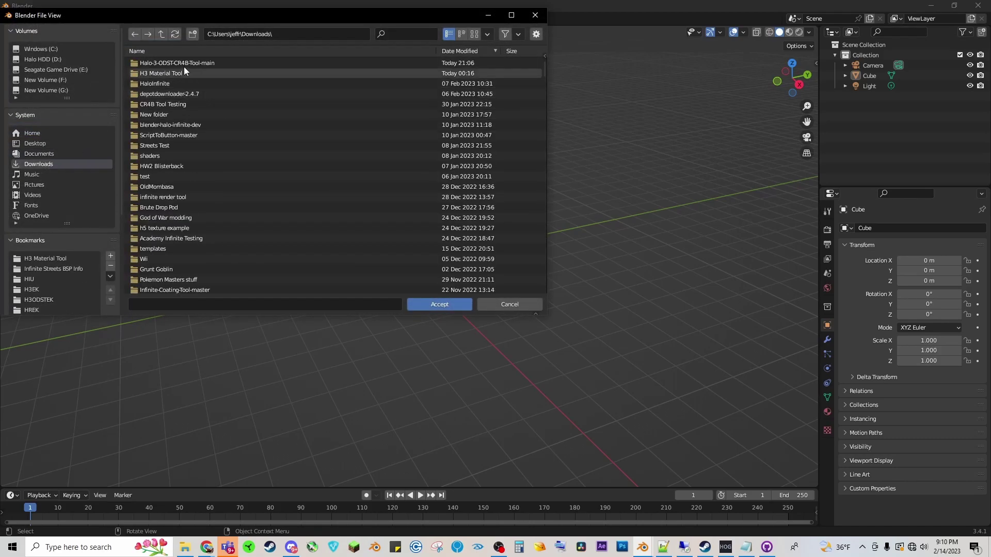
double_click(181, 62)
left_click(157, 83)
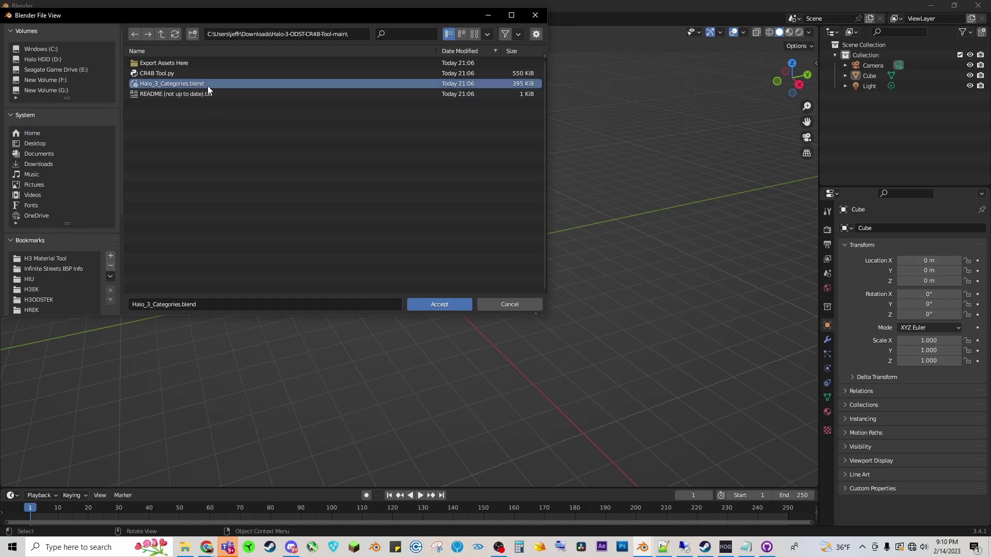
left_click(444, 304)
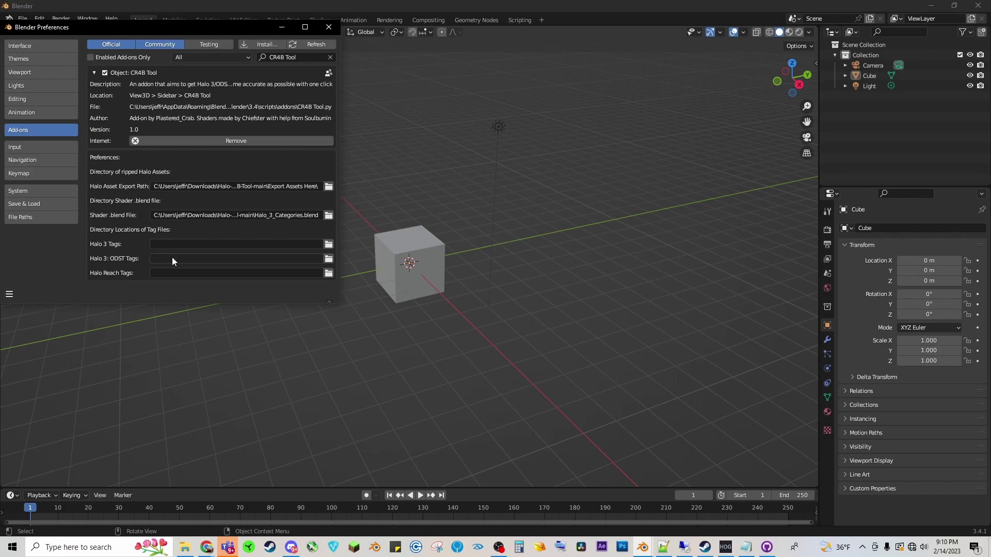
- View the Halo 3 Mod Tools - MCC entry in the Steam library, and return to Blender
left_click(275, 548)
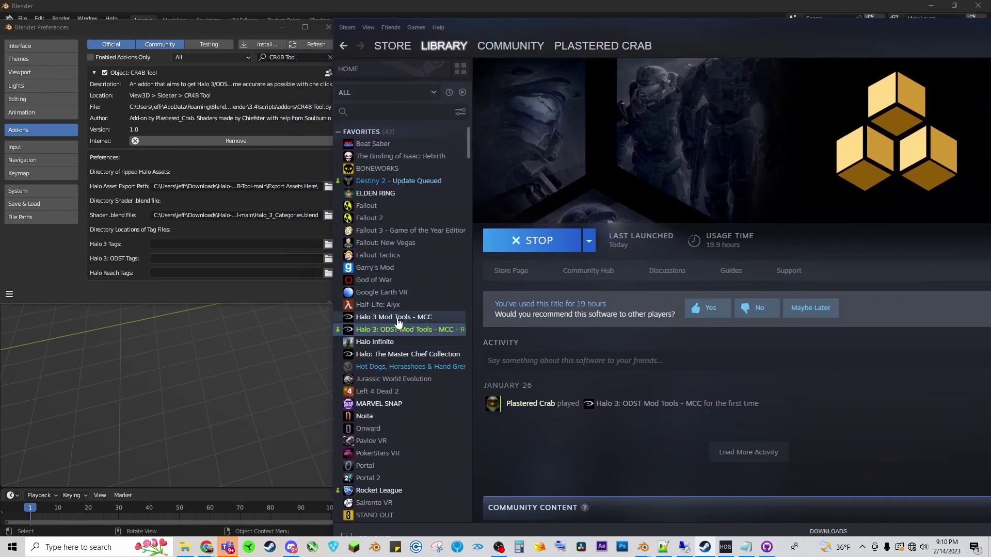
left_click(397, 317)
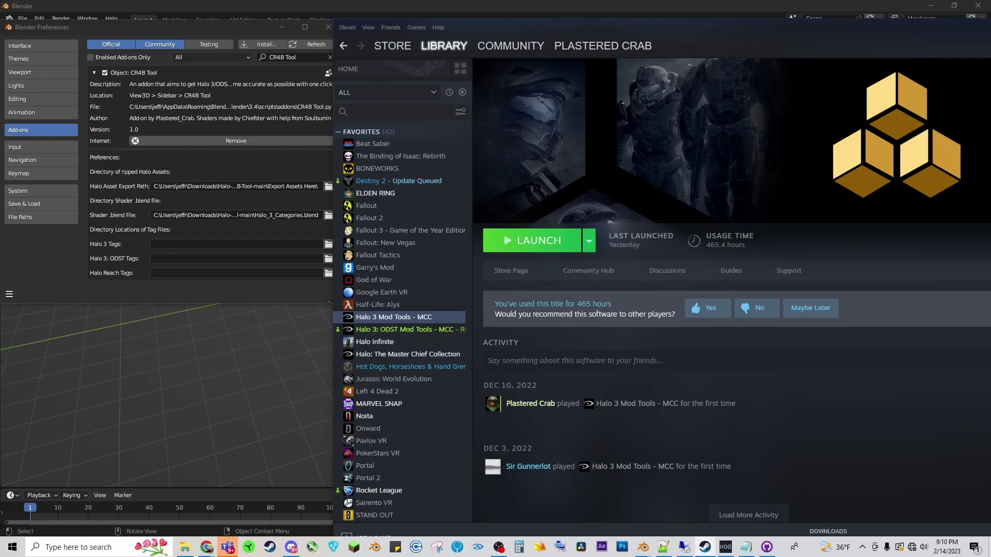
key("alt+Tab")
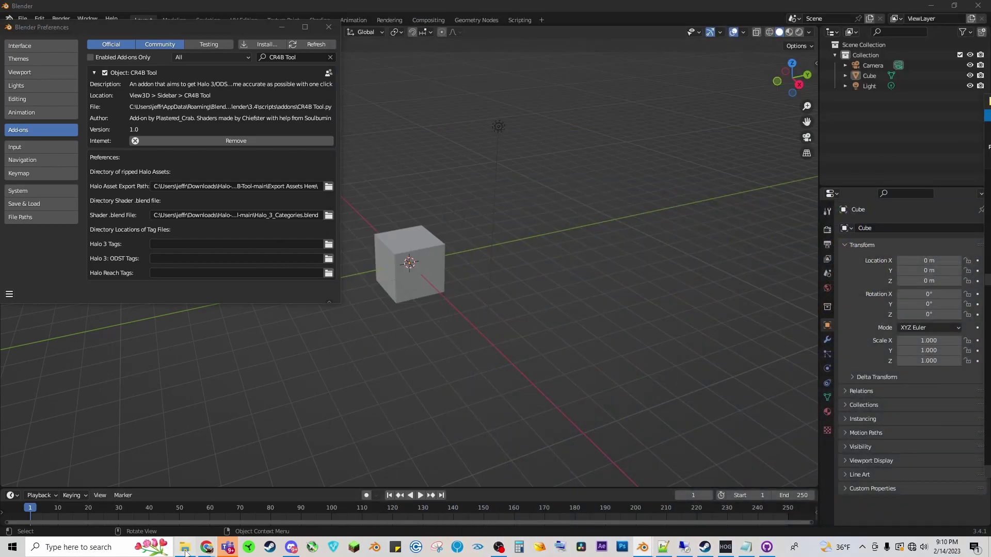
- Switch to File Explorer and open the H3EK folder under SteamLibrary\steamapps\common on the Halo HDD (D:) drive
left_click(184, 547)
scroll(444, 356, "down", 3)
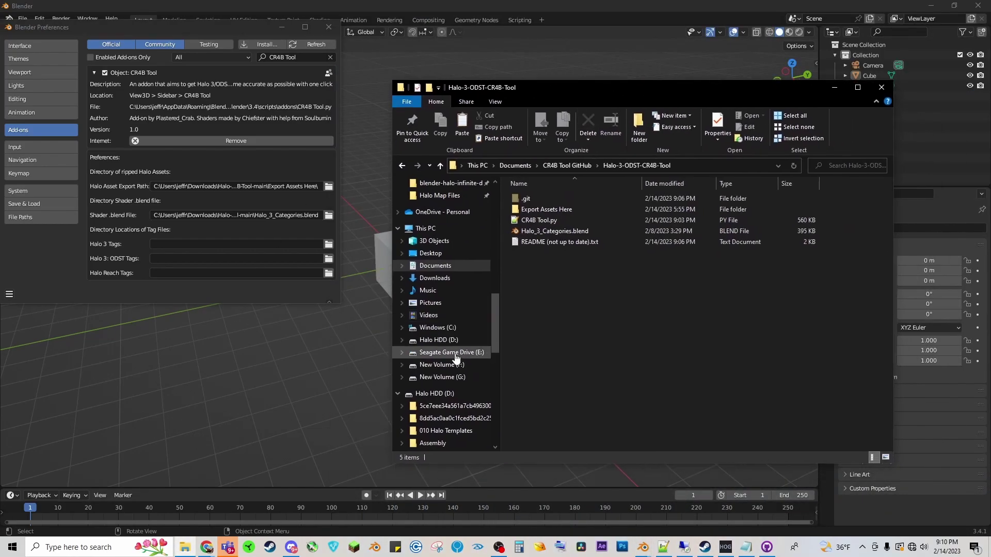
left_click(439, 339)
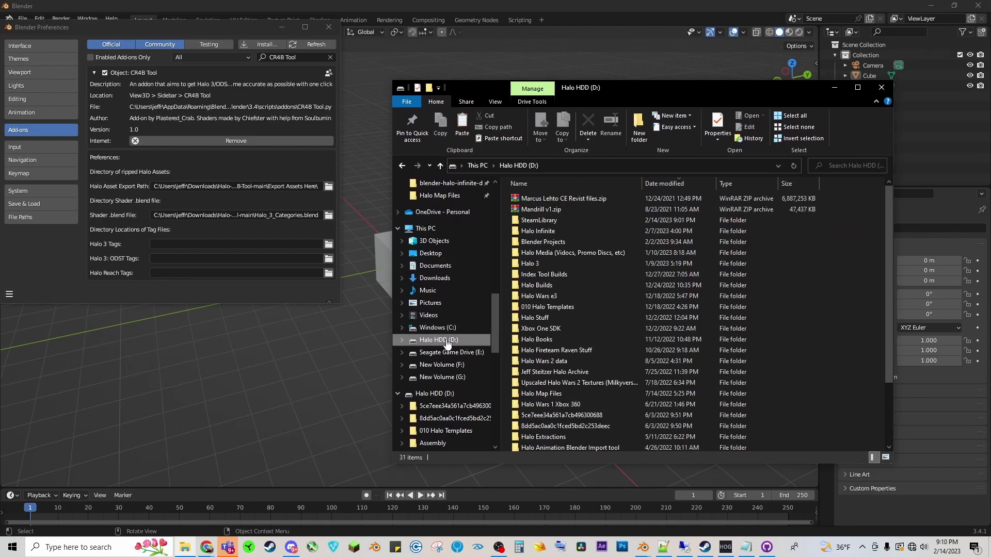
left_click(550, 221)
double_click(550, 221)
double_click(546, 199)
double_click(546, 199)
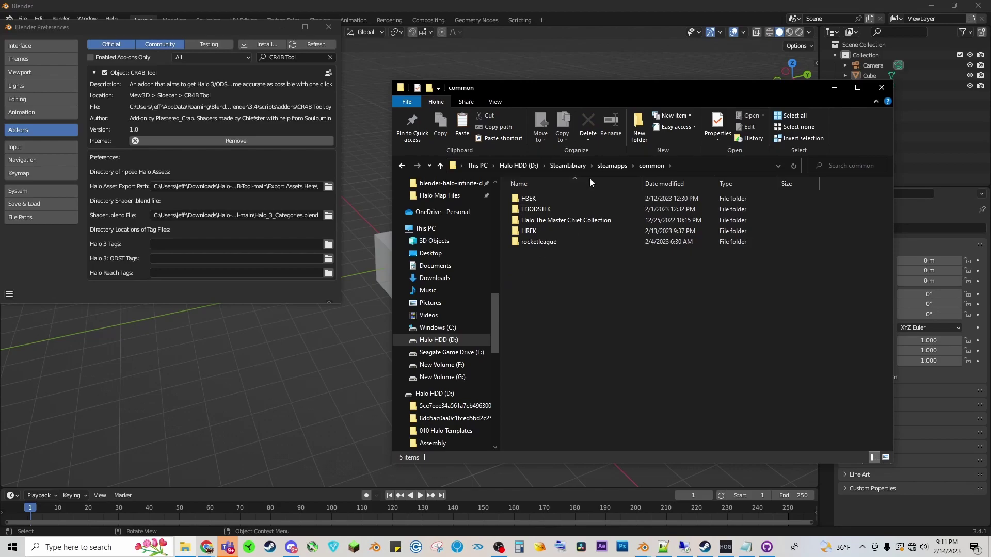
double_click(535, 198)
- Review the extraction options for the H3EK.7z archive without extracting it, and minimize File Explorer
left_click(531, 341)
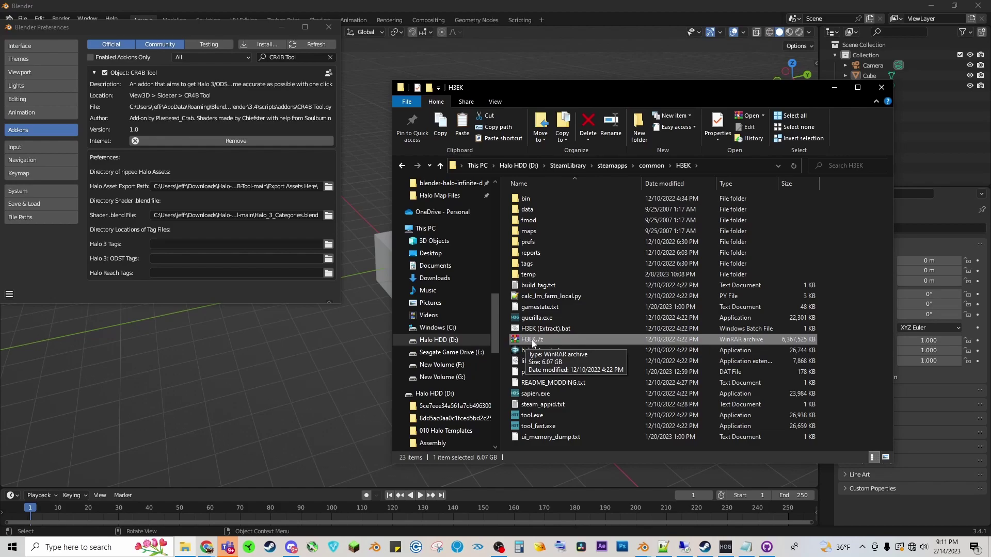
right_click(532, 343)
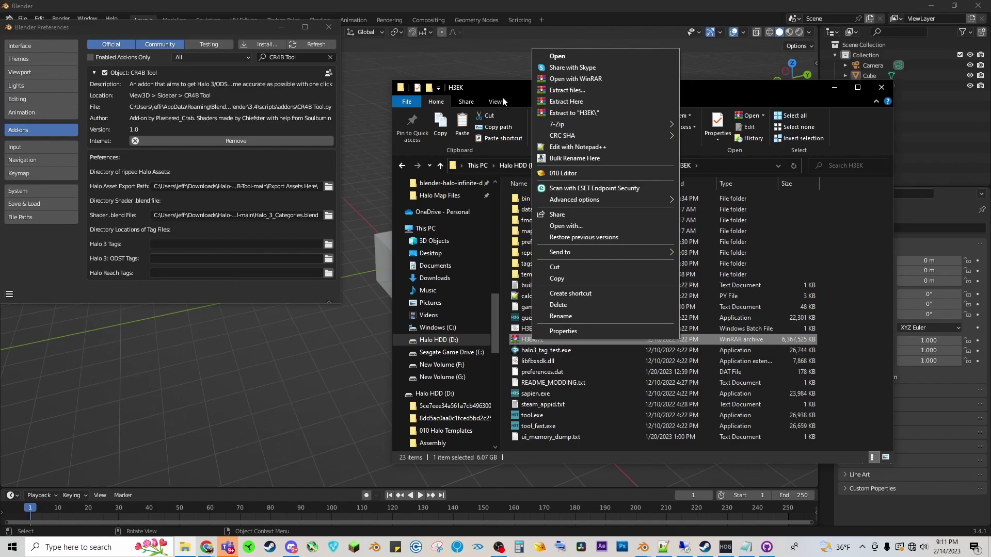
key("Escape")
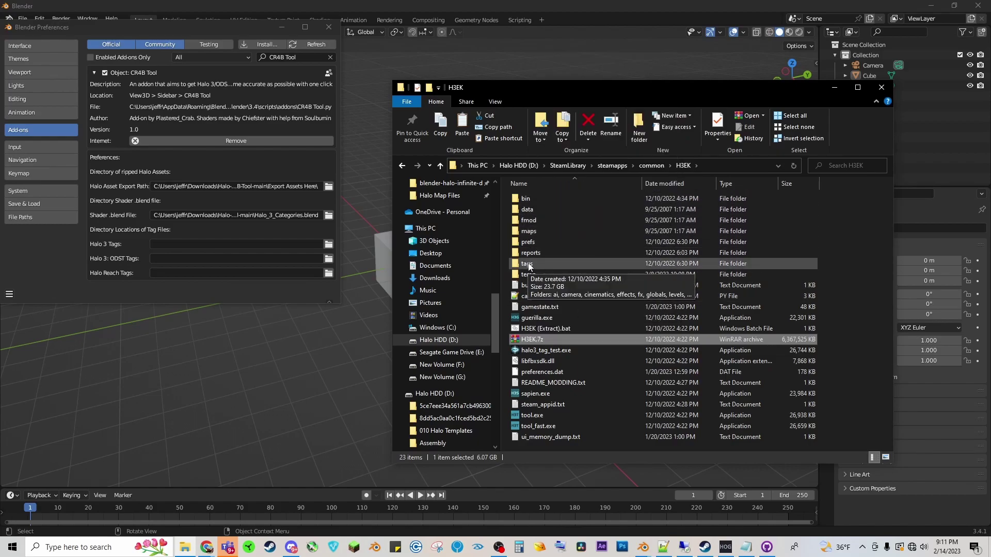
left_click(834, 87)
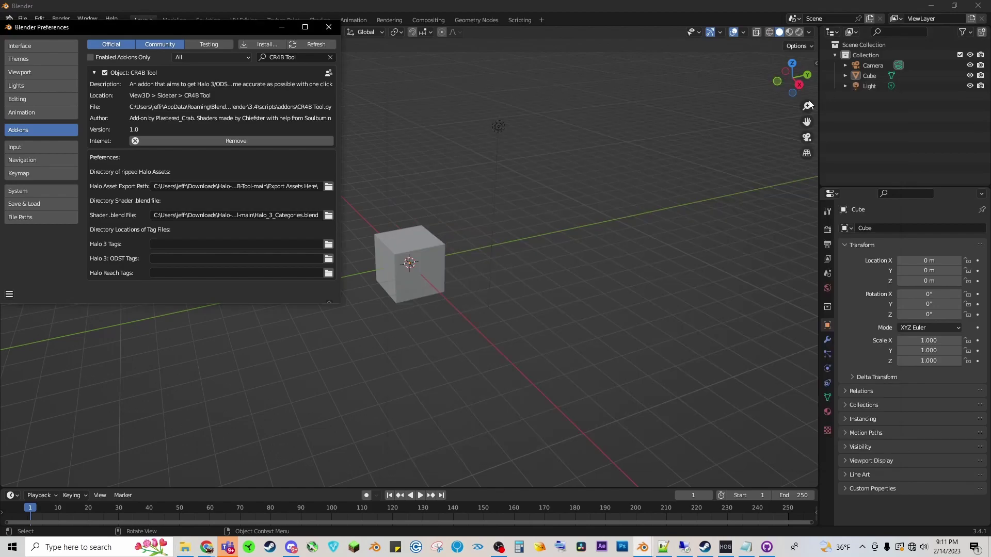
- Set the add-on's Halo 3 Tags directory to the tags folder in D:\SteamLibrary\steamapps\common\H3EK
left_click(329, 244)
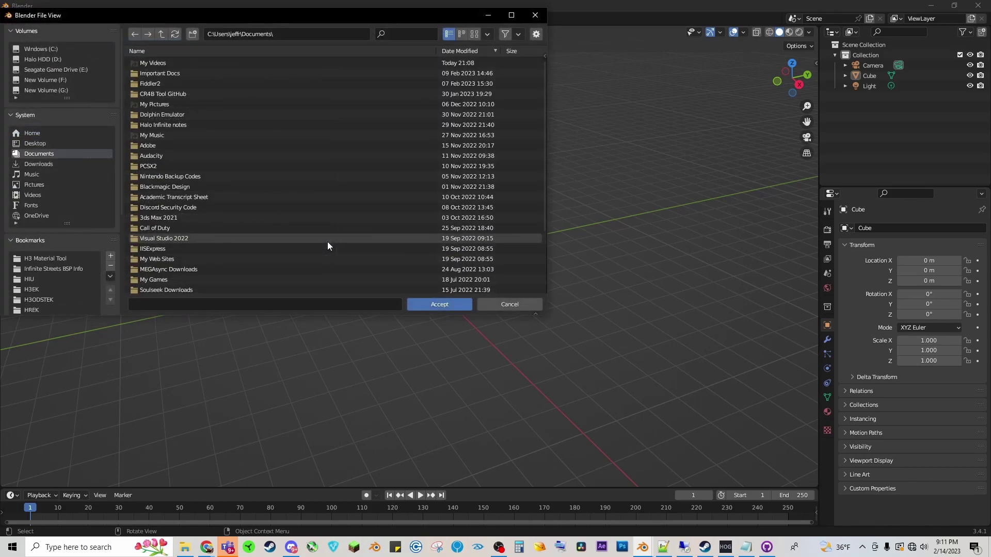
left_click(32, 290)
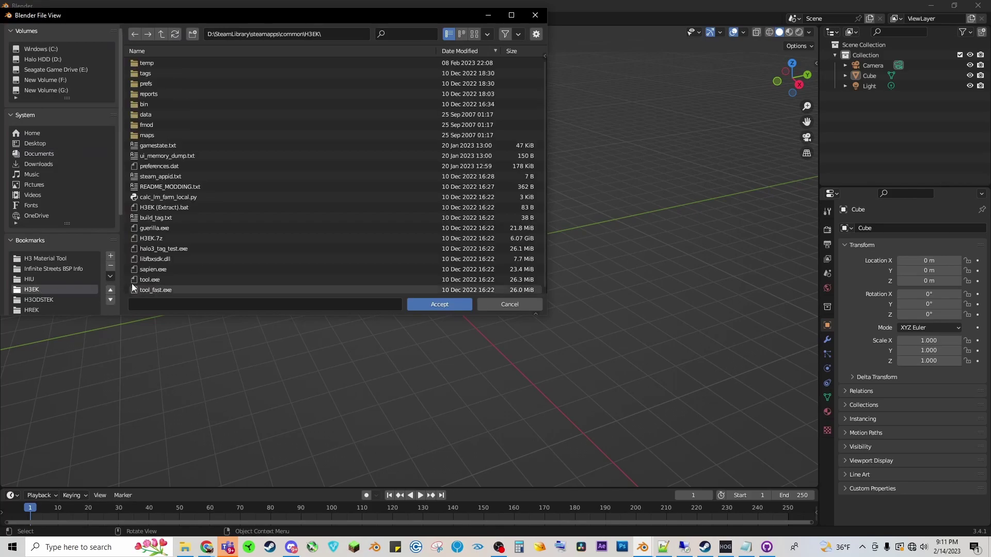
left_click(144, 75)
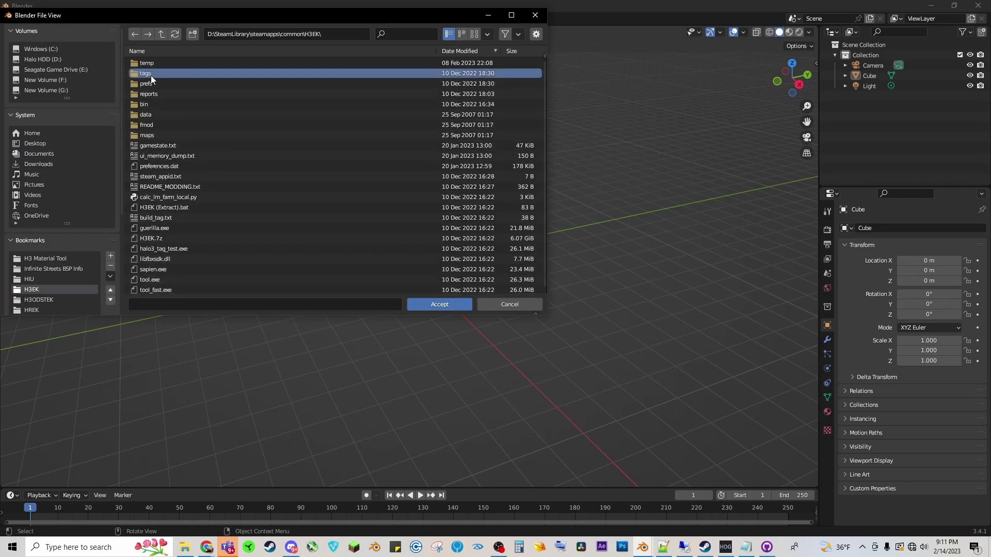
left_click(440, 304)
left_click(441, 305)
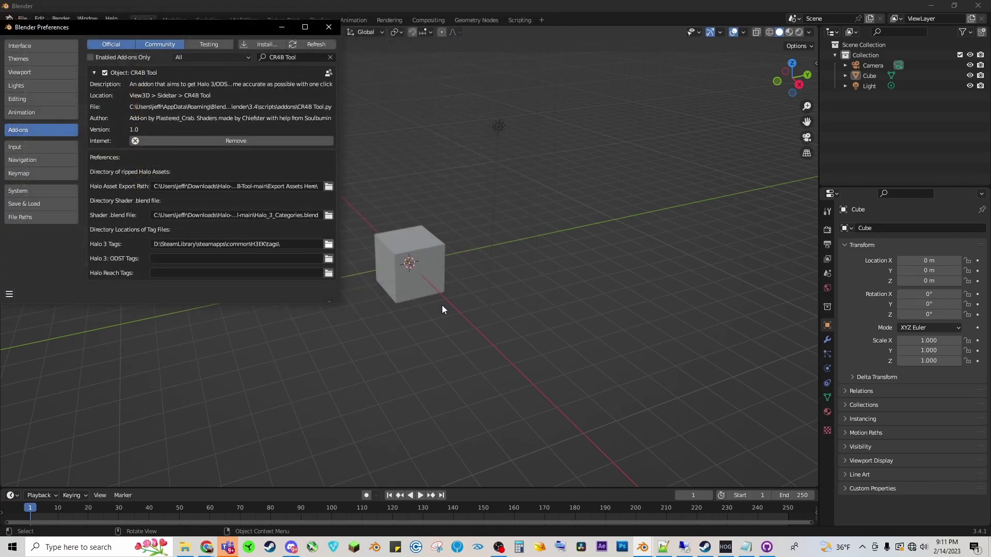
- Set the Halo 3: ODST Tags directory to the tags folder in D:\SteamLibrary\steamapps\common\H3ODSTEK
left_click(328, 259)
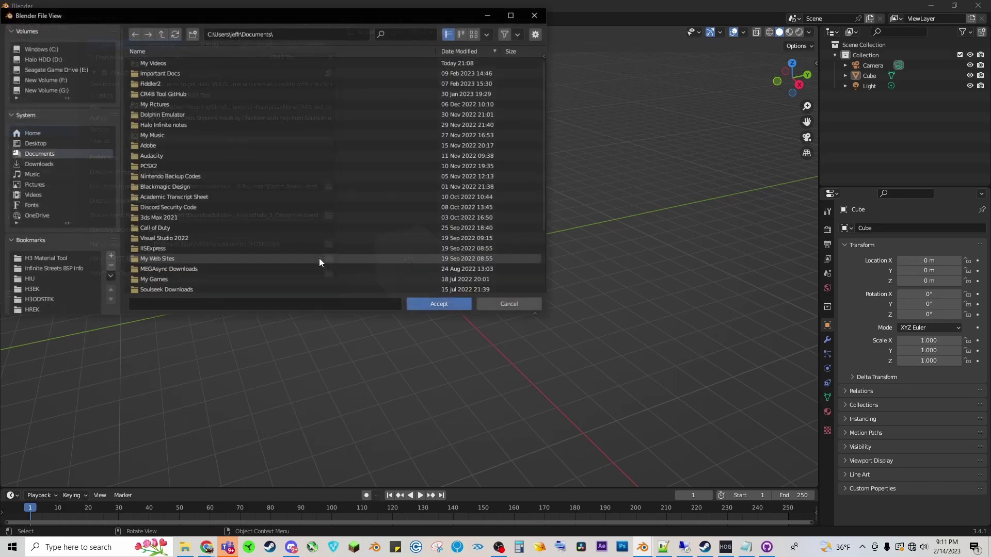
left_click(46, 299)
left_click(156, 62)
left_click(441, 302)
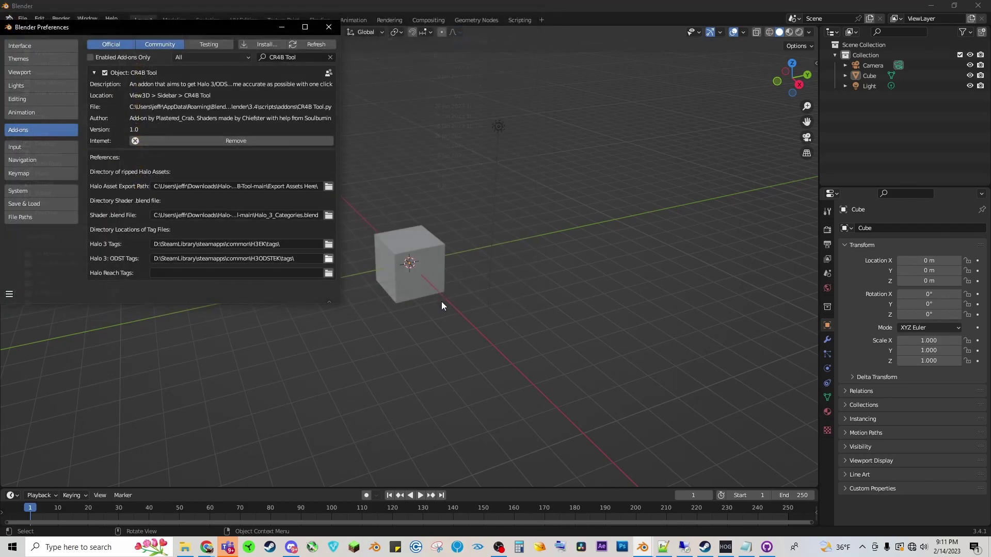
- Set the Halo Reach Tags directory to the tags folder in D:\SteamLibrary\steamapps\common\HREK
left_click(328, 274)
left_click(46, 311)
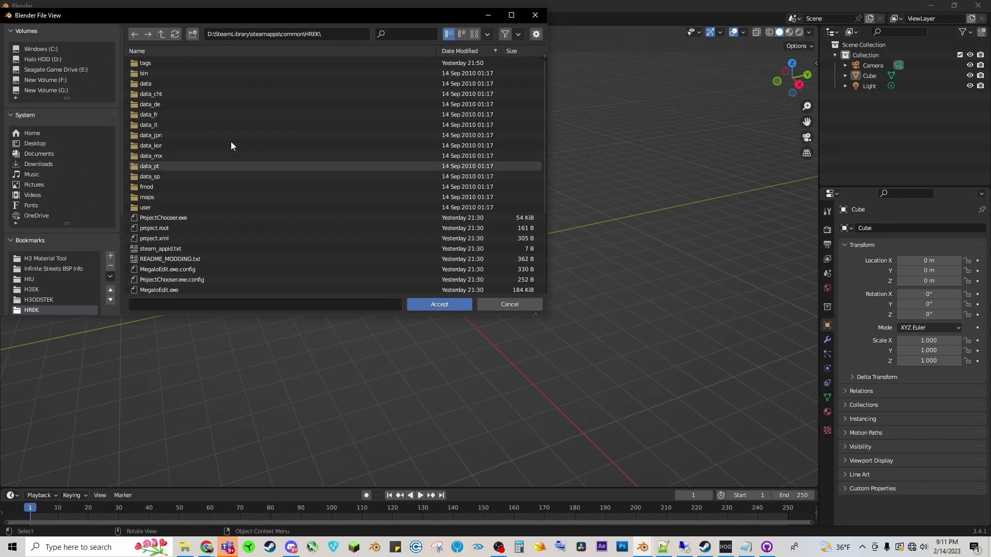
left_click(183, 64)
left_click(441, 303)
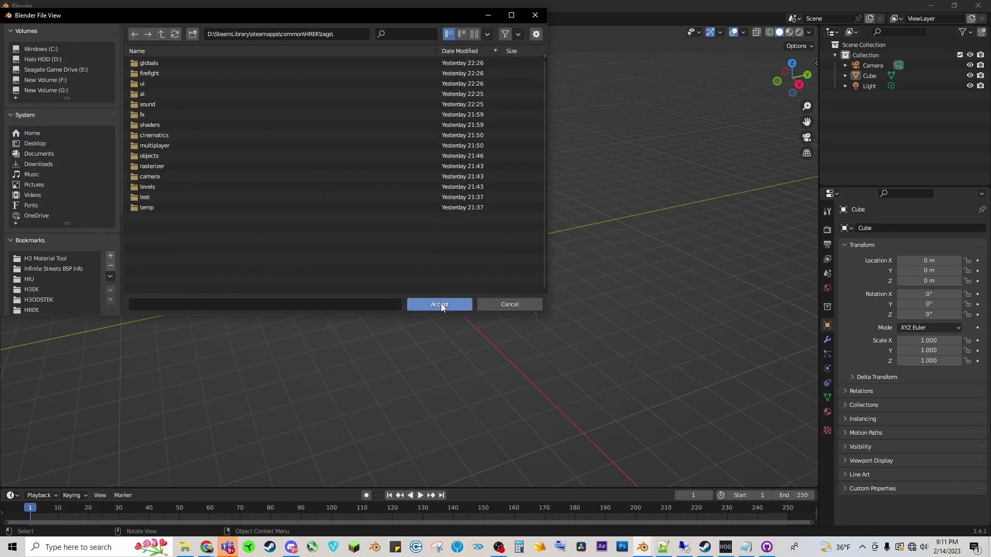
left_click(440, 305)
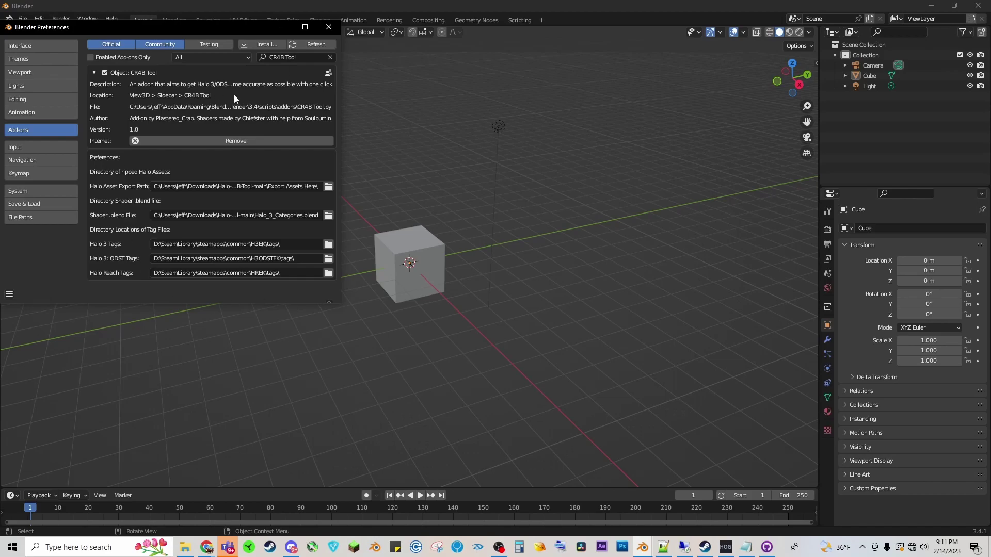
- Close the preferences and delete the default camera, cube and light from the scene
left_click(326, 27)
left_click_drag(189, 180, 556, 341)
key("Delete")
left_click(22, 18)
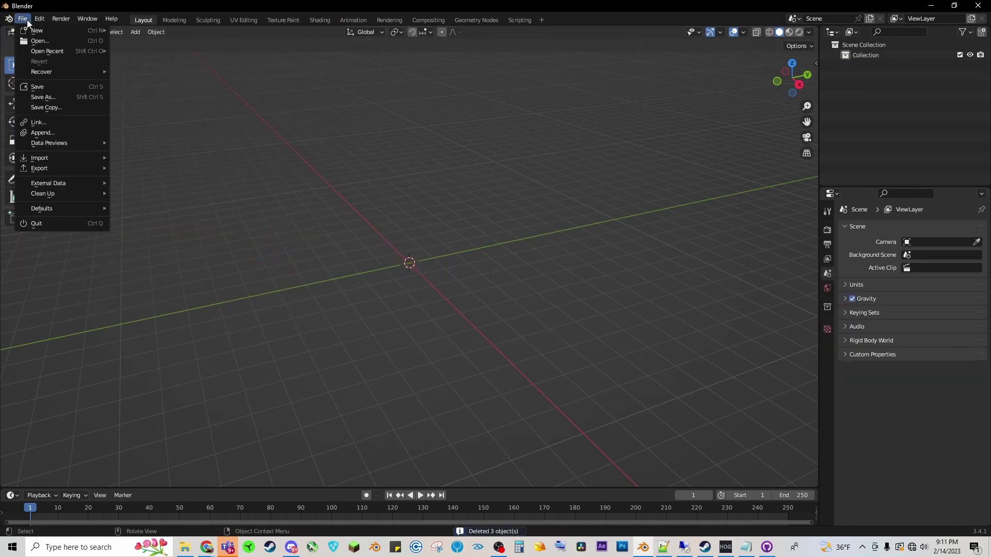
mouse_move(91, 158)
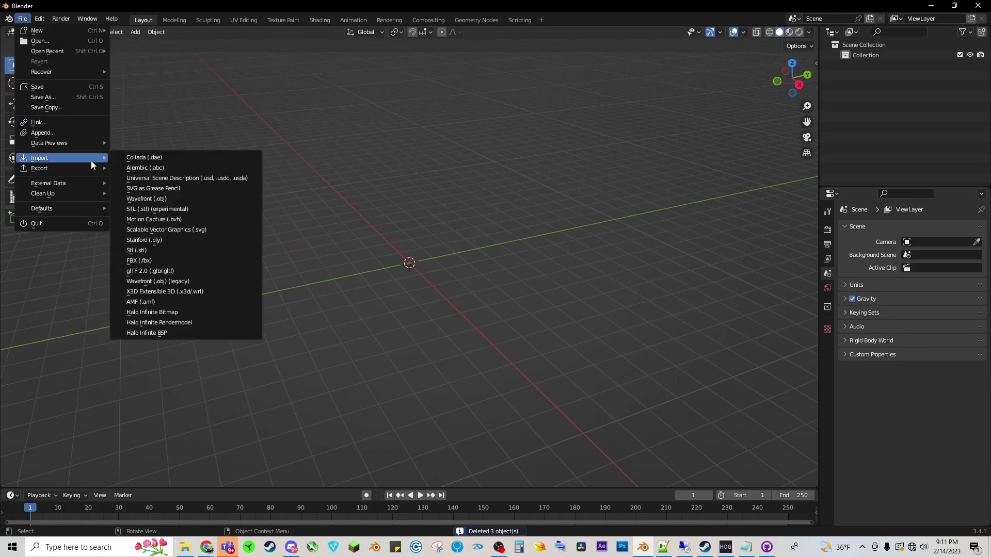
left_click(171, 302)
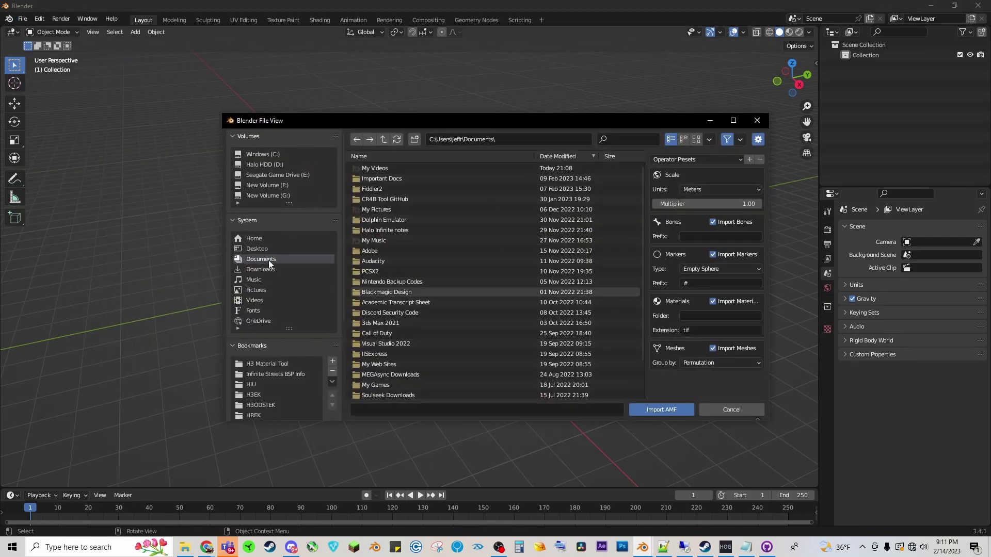
left_click(258, 270)
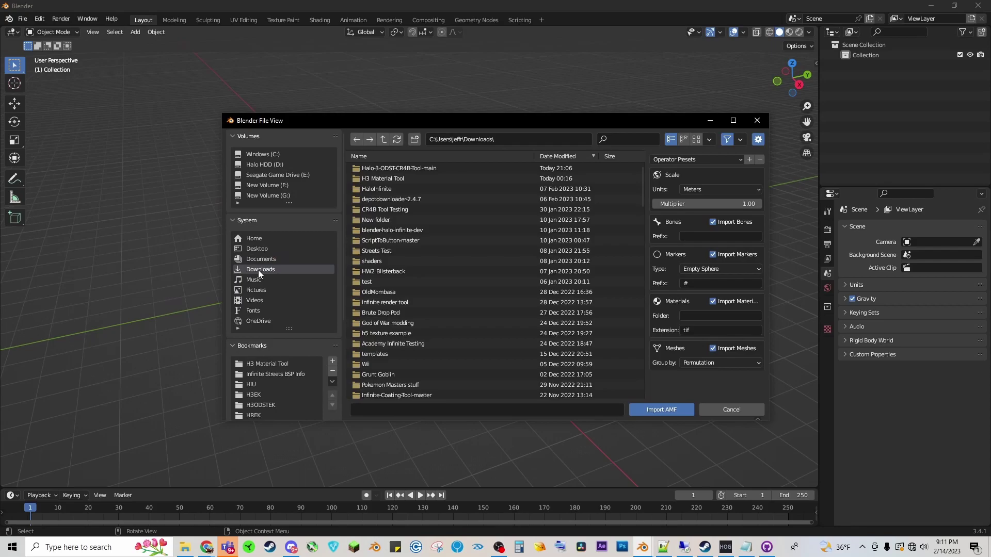
double_click(395, 179)
double_click(391, 169)
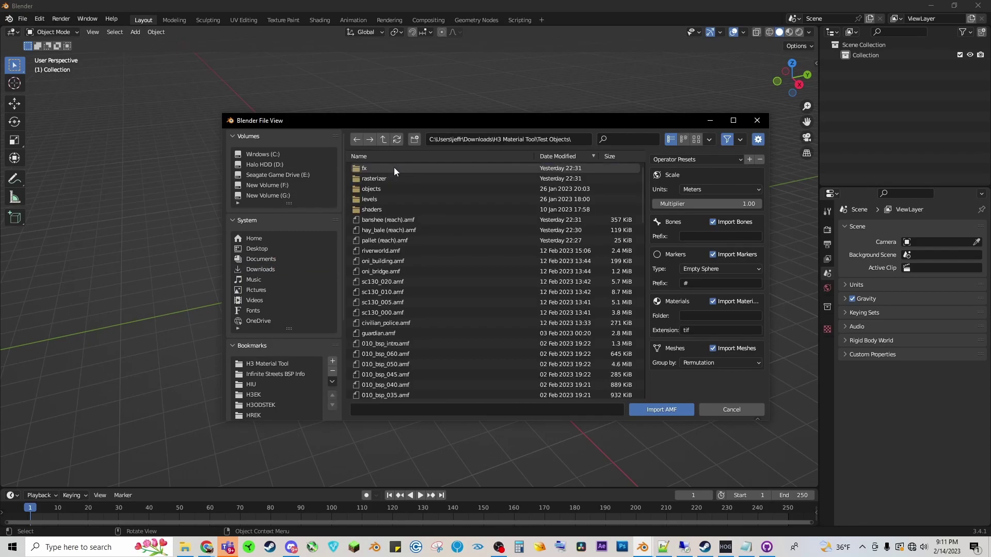
left_click(757, 120)
- Review the Halo Asset Export Path in the CR4B Tool preferences, and switch to Reclaimer
left_click(40, 19)
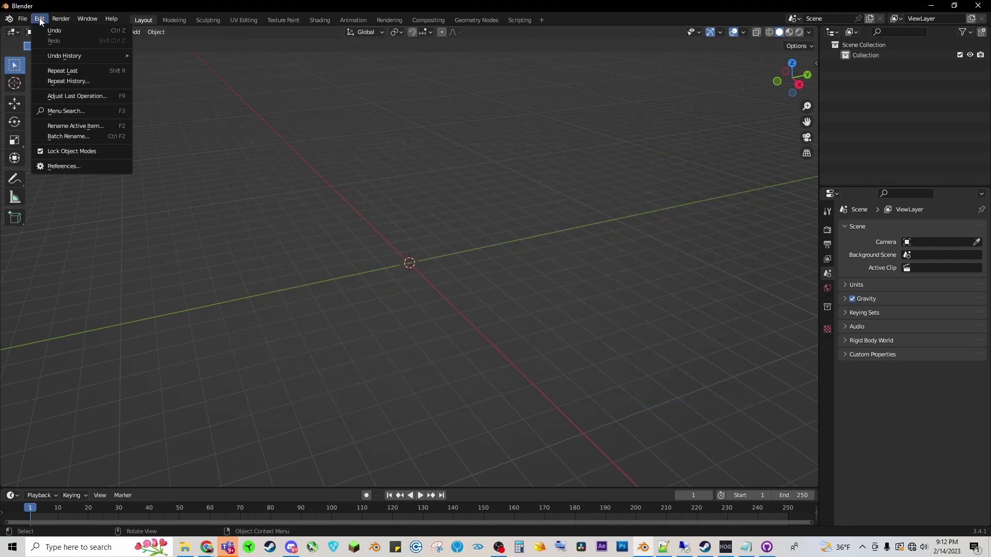
left_click(67, 166)
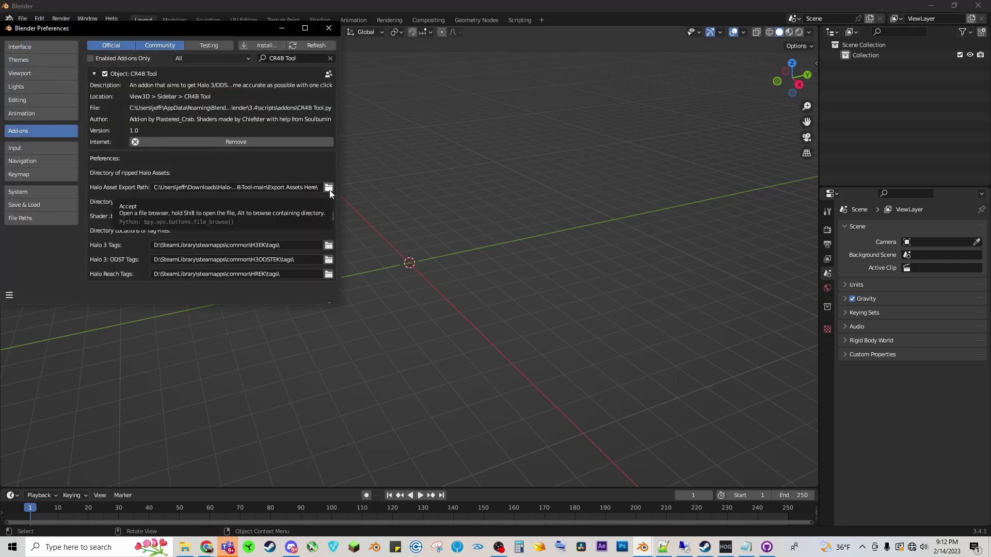
left_click(329, 31)
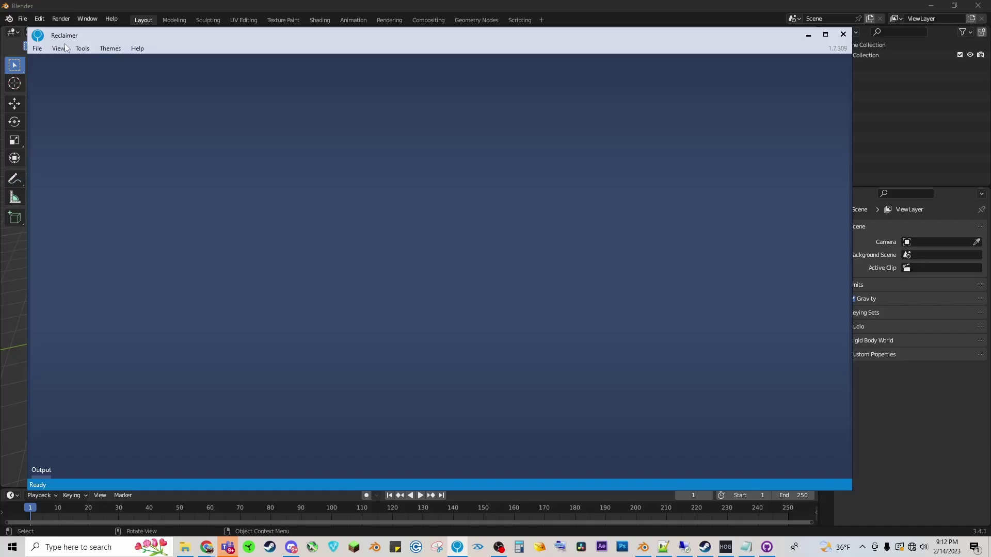
left_click(35, 47)
left_click(49, 71)
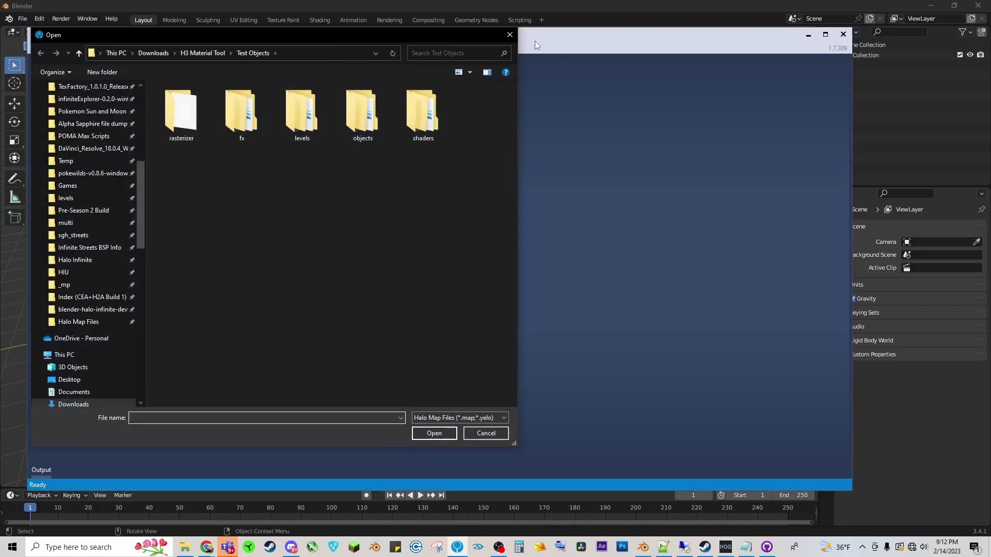
left_click(509, 35)
- Open the recent Halo 3 map file cyberdyne.map in Reclaimer
left_click(37, 48)
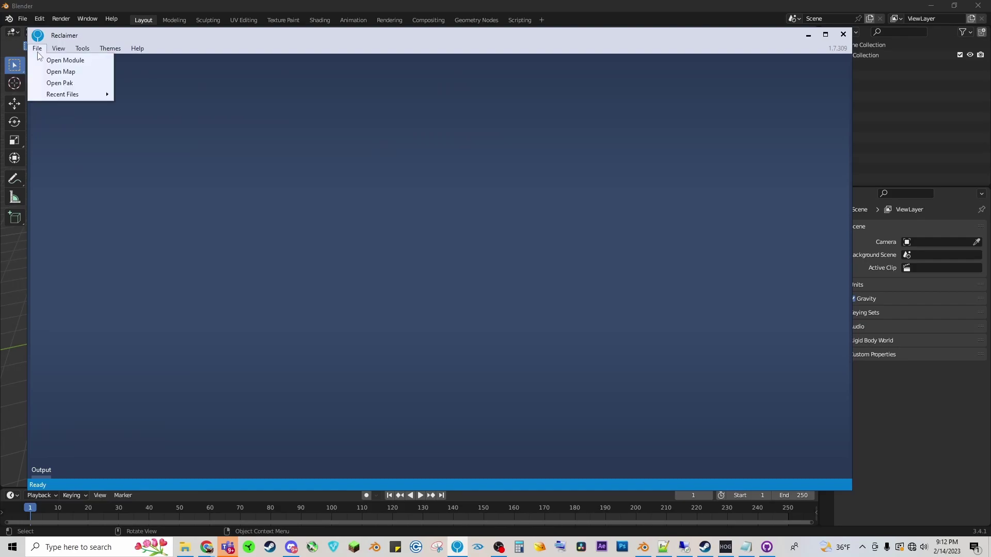
mouse_move(61, 95)
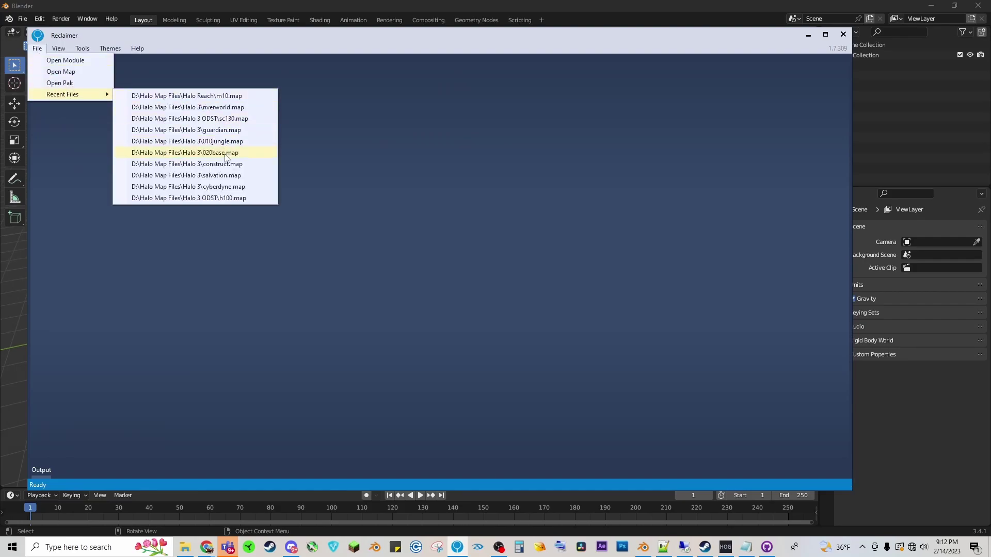
left_click(225, 187)
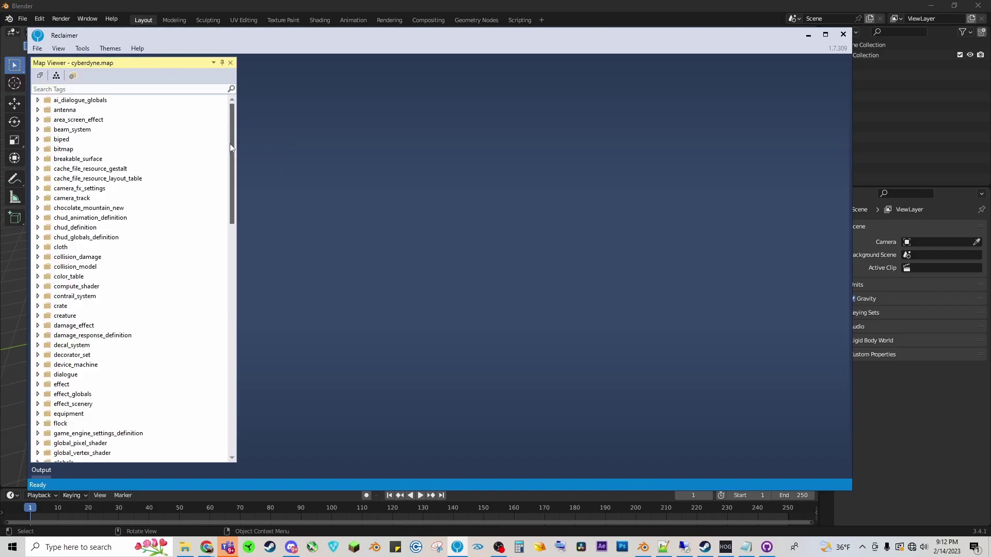
- Open the levels\multi\cyberdyne\cyberdyne tag under scenario_structure_bsp in the model viewer
left_click_drag(230, 143, 231, 374)
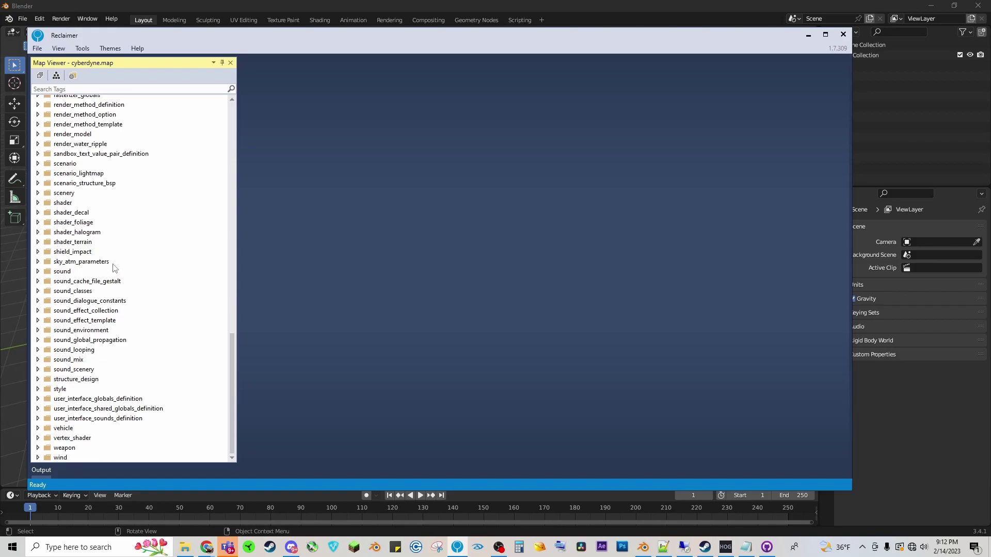
left_click(38, 183)
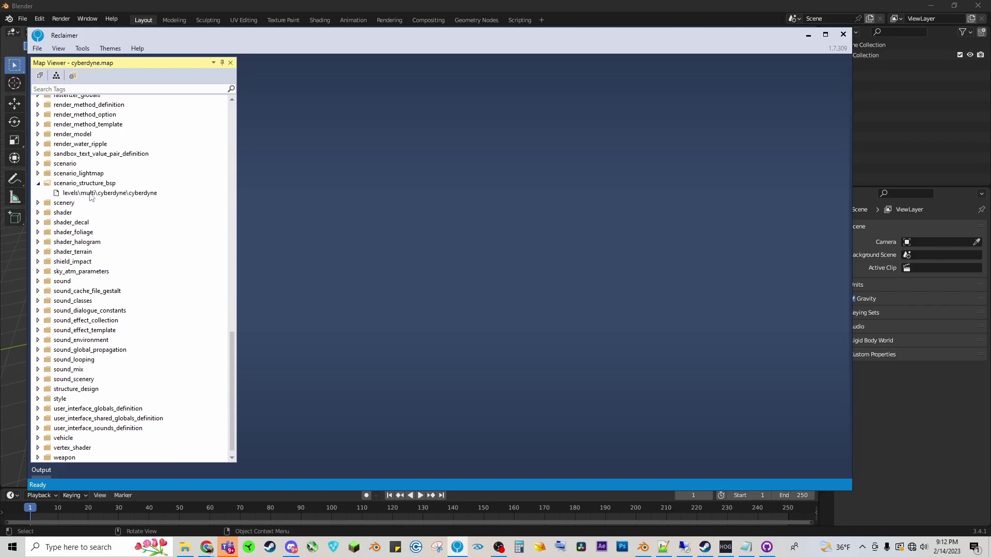
left_click(94, 194)
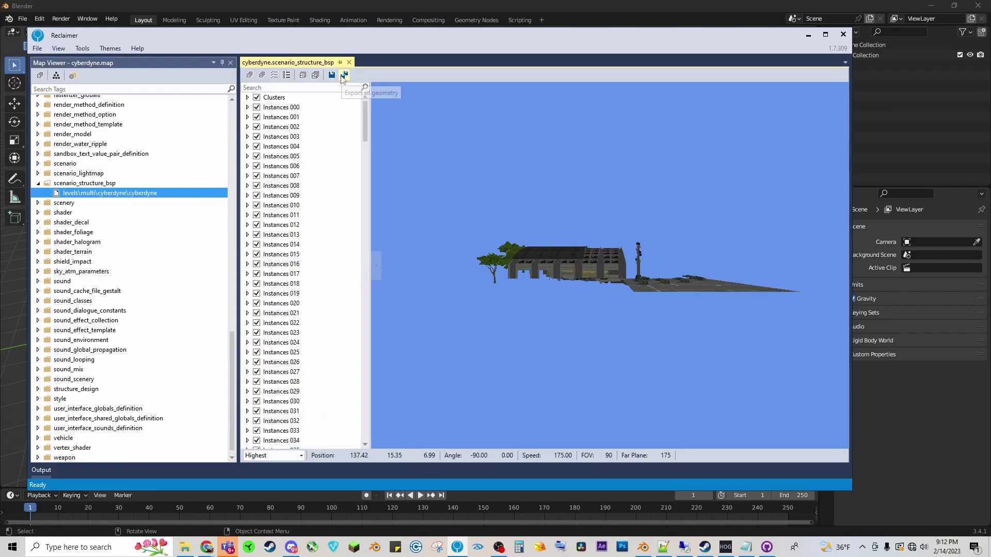
- Export all geometry as cyberdyne.amf, with its bitmaps, to the Export Assets Here folder of Halo-3-ODST-CR4B-Tool-main in Downloads
left_click(344, 75)
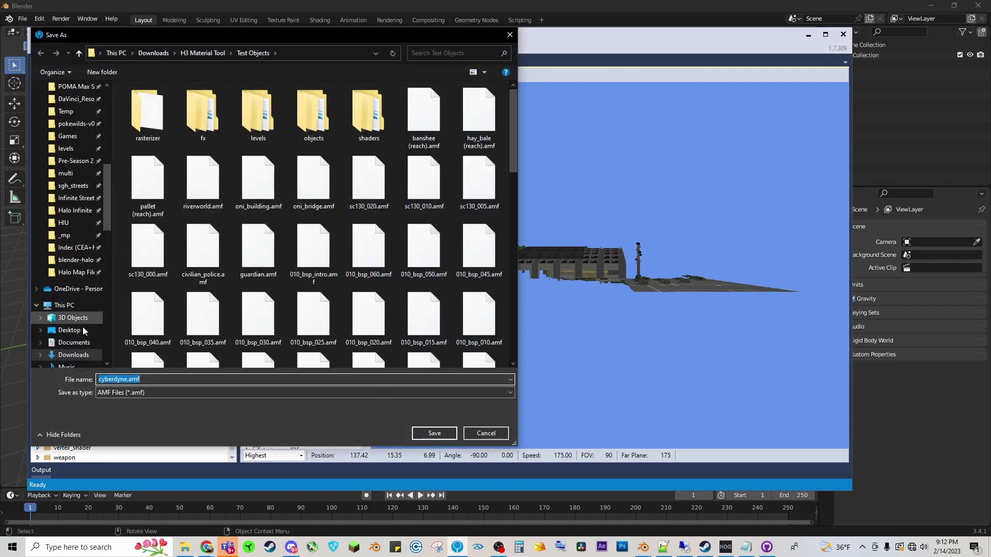
left_click(74, 355)
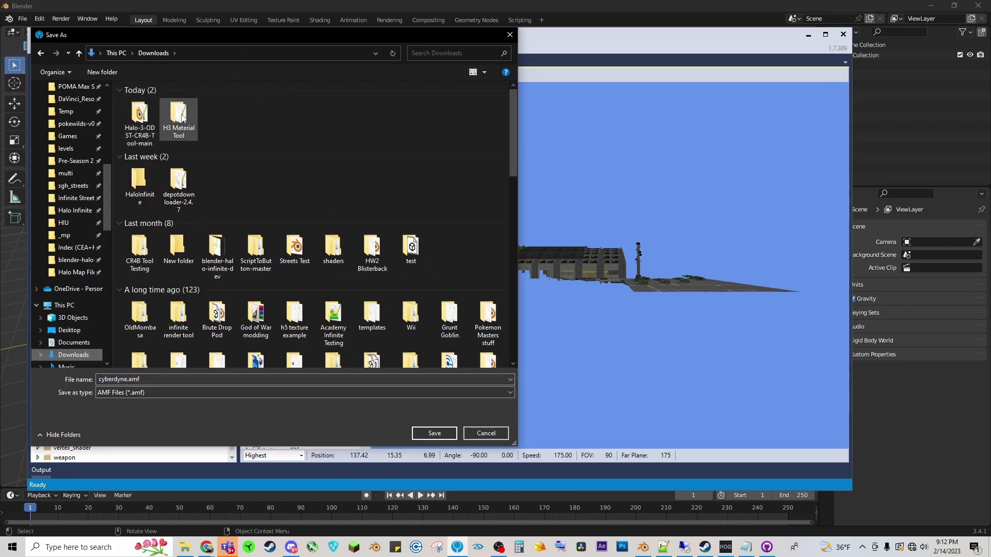
double_click(144, 116)
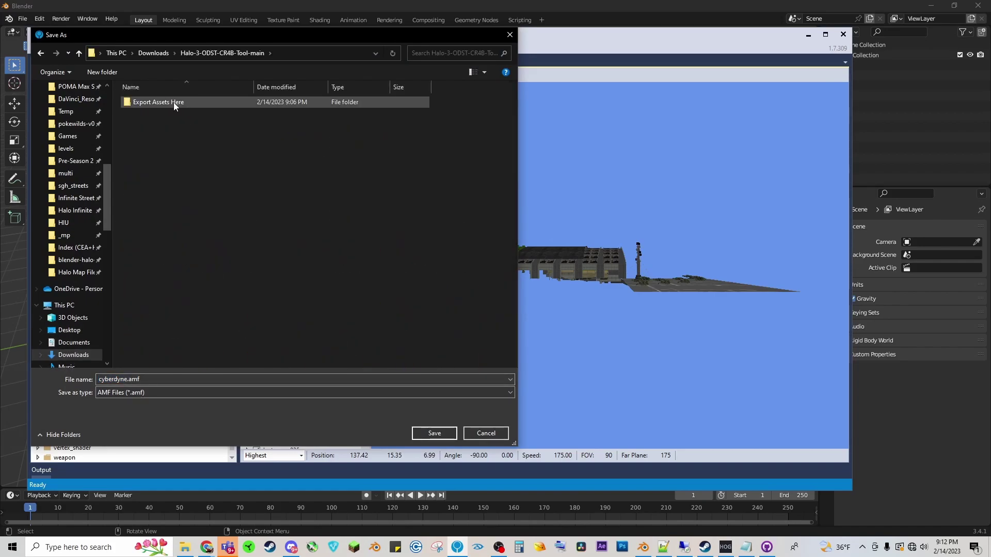
double_click(146, 103)
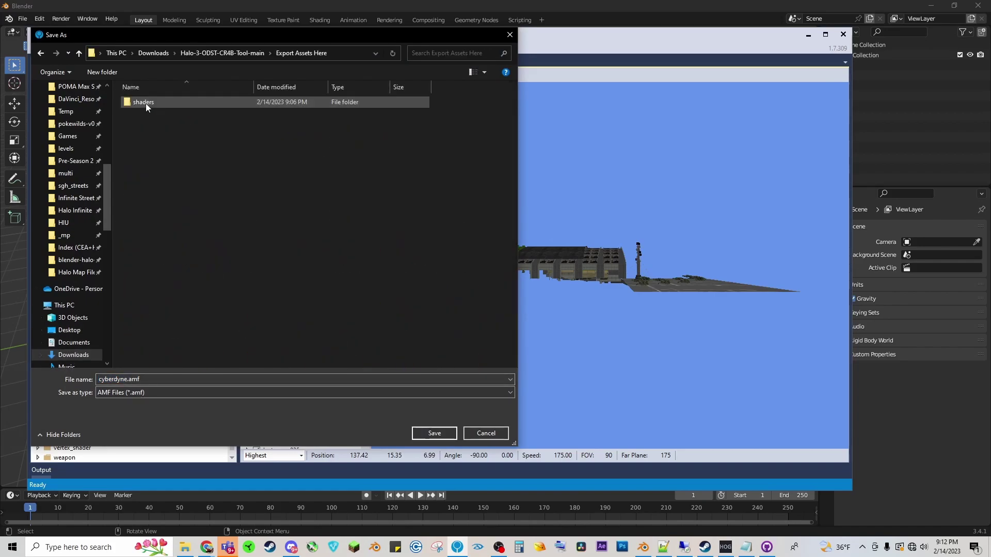
left_click(432, 434)
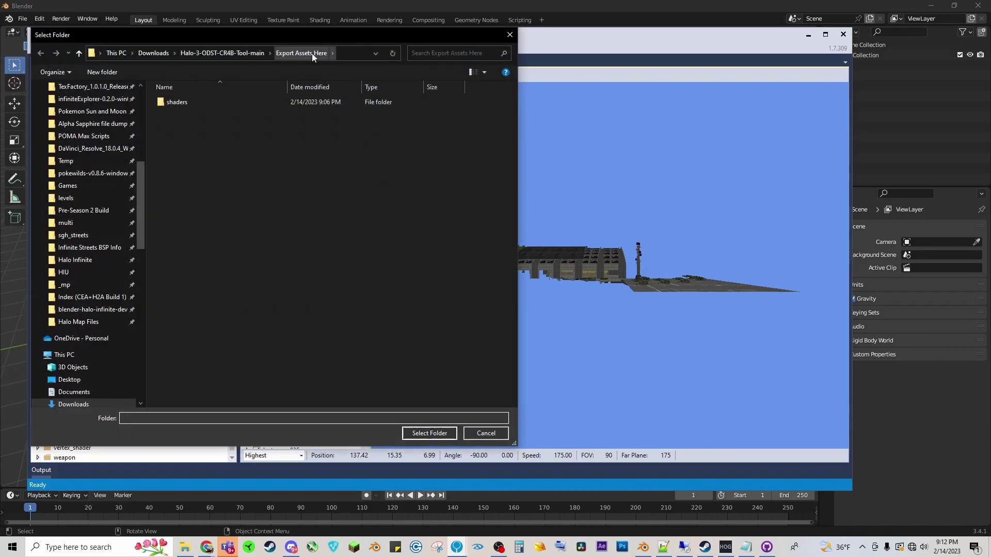
left_click(429, 433)
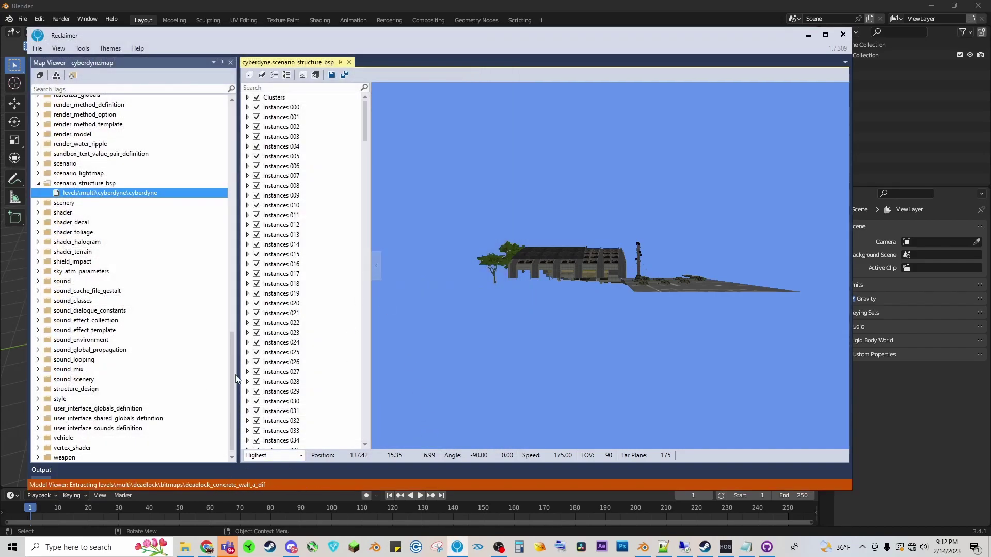
- Browse the render_model tags of cyberdyne.map down to the vehicle models, and close the structure BSP view
left_click_drag(233, 379, 231, 298)
left_click(37, 354)
scroll(181, 356, "down", 5)
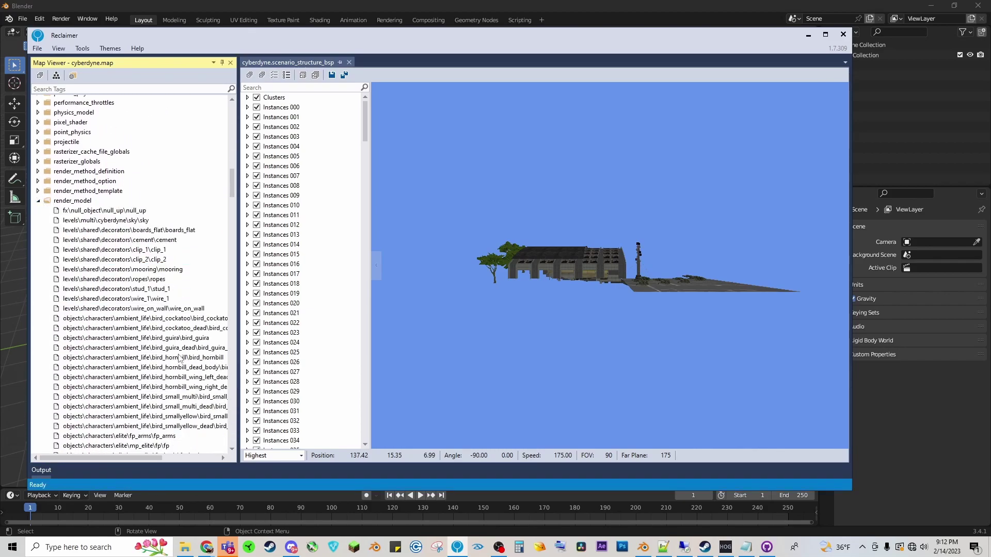
scroll(181, 356, "down", 15)
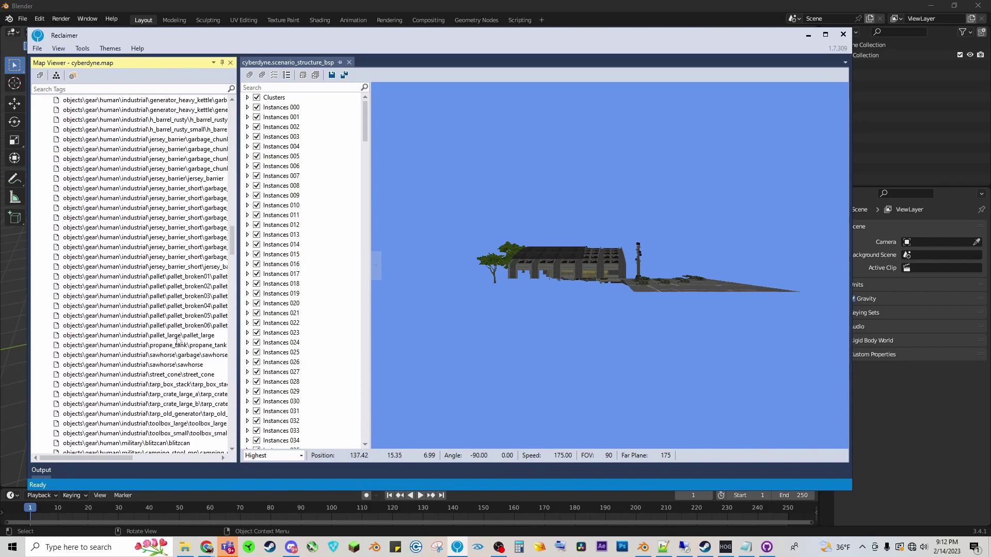
scroll(178, 341, "down", 10)
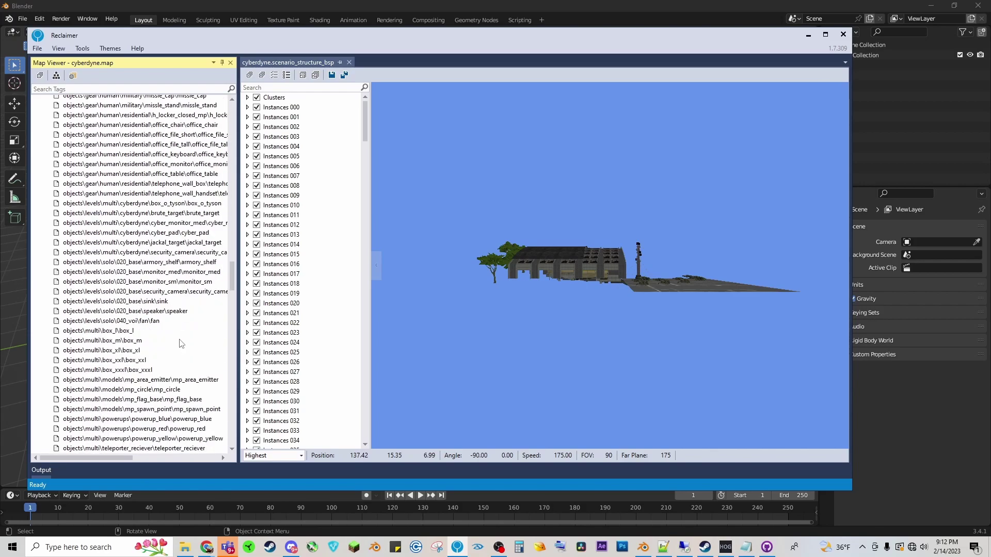
scroll(180, 343, "down", 6)
scroll(180, 344, "down", 10)
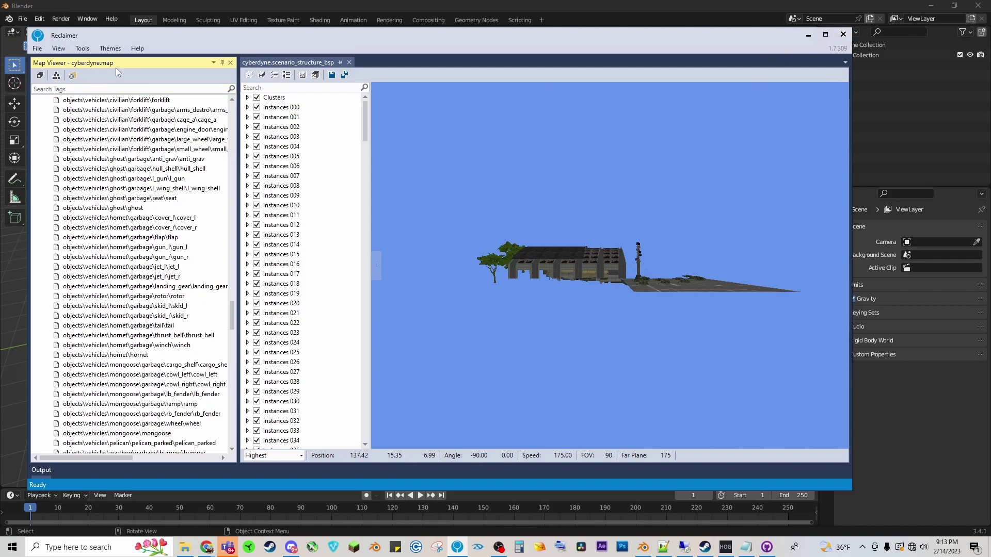
left_click(349, 62)
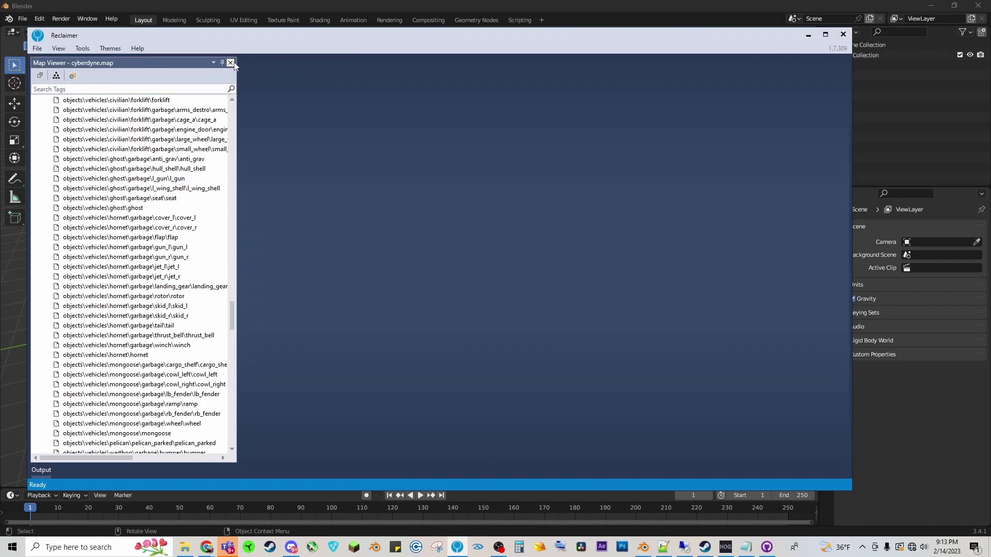
- Close the cyberdyne.map viewer and open the recent Halo 3 ODST map file h100.map
left_click(231, 62)
left_click(37, 48)
mouse_move(62, 95)
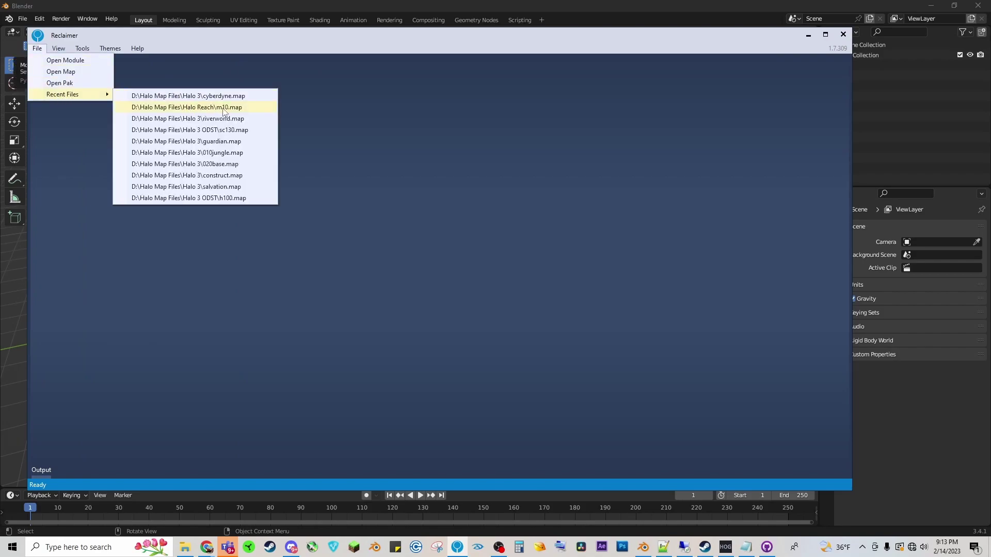
left_click(217, 199)
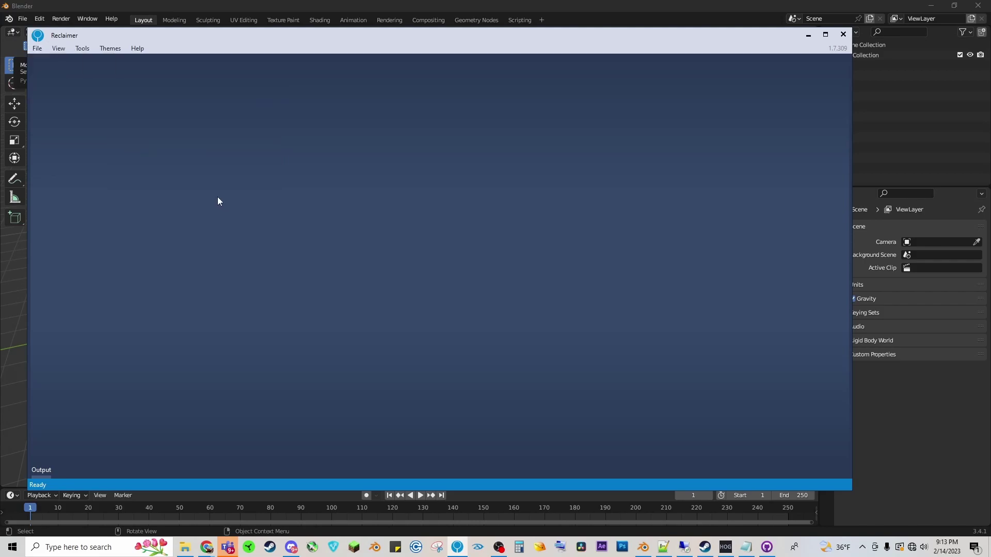
- Open the levels\atlas\h100\h100_050 tag under scenario_structure_bsp in the model viewer
left_click_drag(233, 122, 208, 379)
scroll(109, 288, "up", 3)
left_click(37, 194)
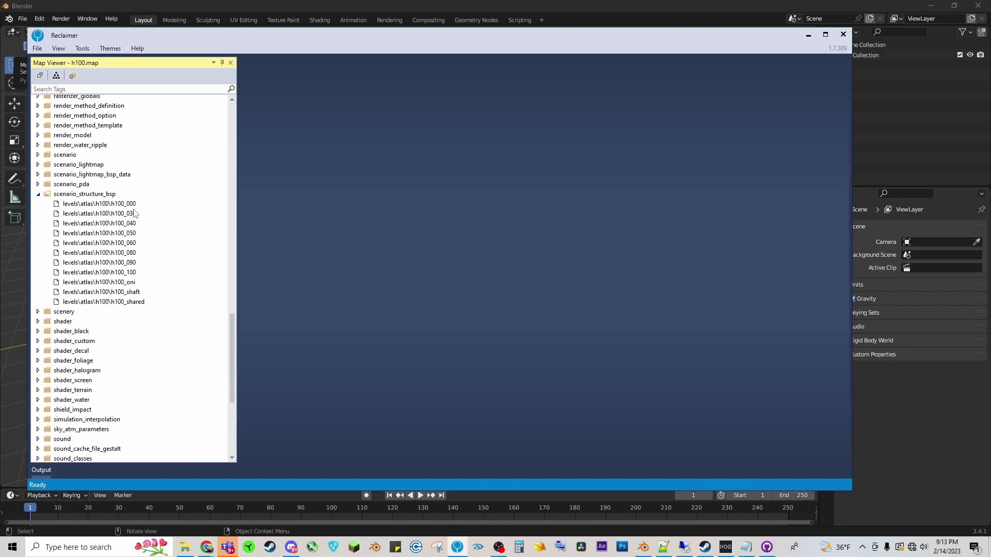
left_click(103, 233)
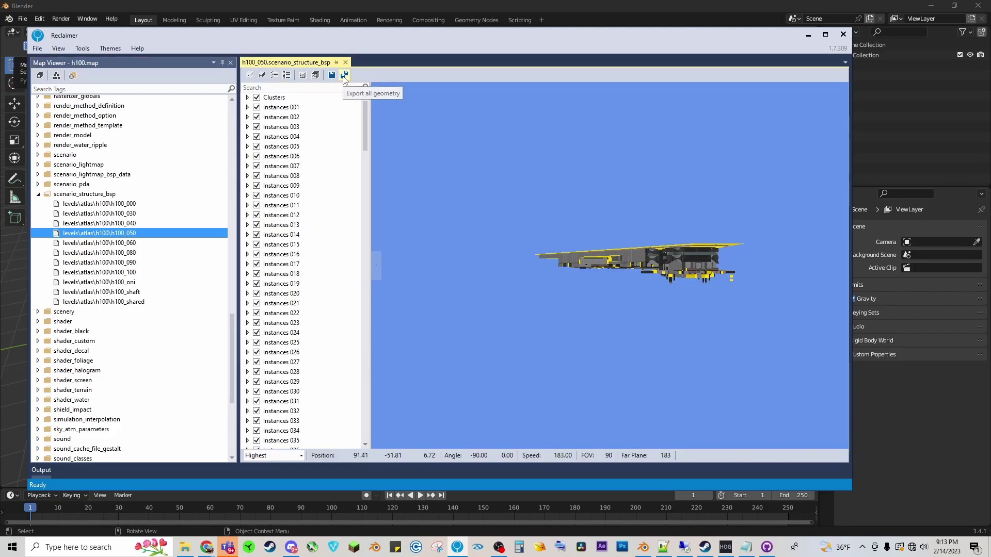
- Export all geometry as h100_050.amf, with its bitmaps, to the Export Assets Here folder
left_click(344, 75)
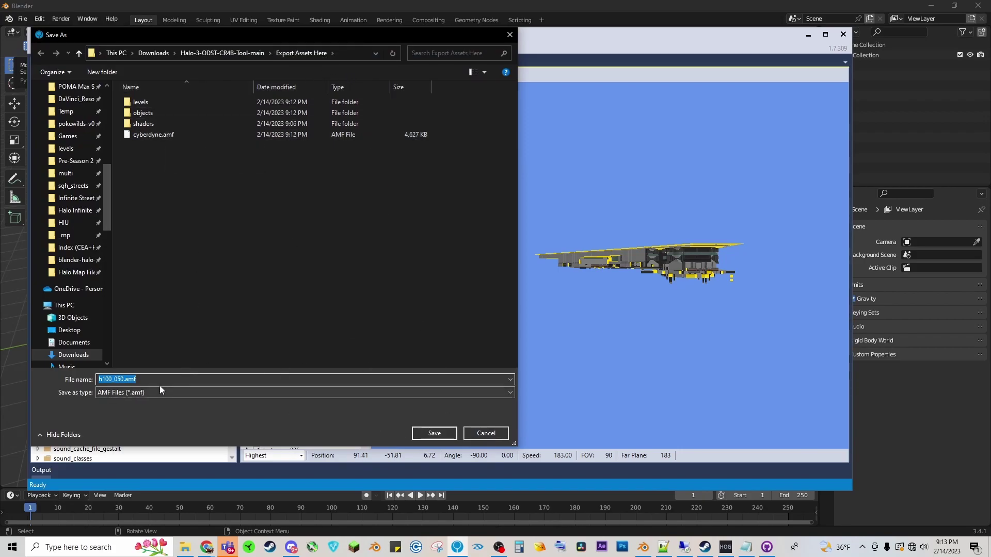
left_click(423, 435)
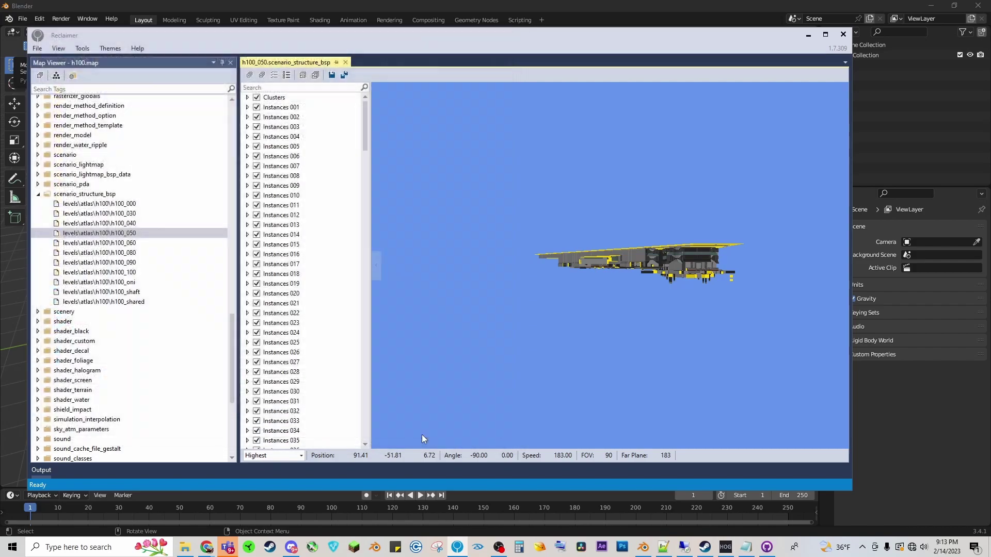
left_click(316, 89)
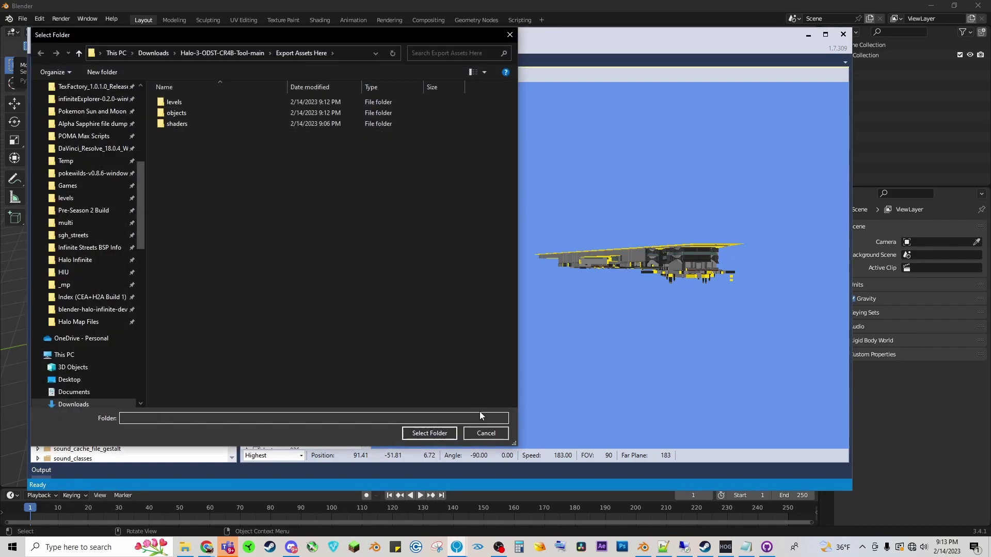
left_click(429, 434)
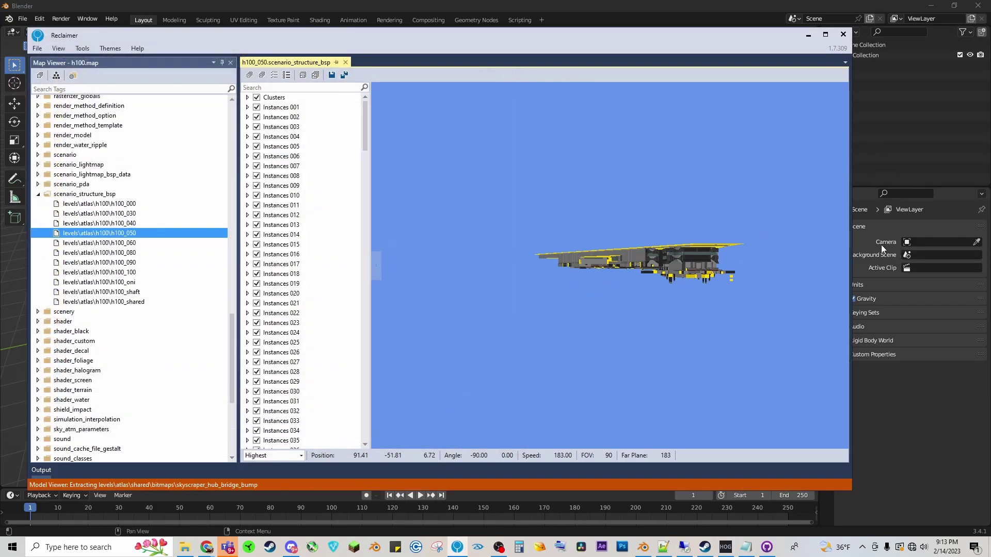
- Open Reclaimer's settings and review the viewer sections, including the Model Viewer's default save format and embedded material extension
left_click(82, 48)
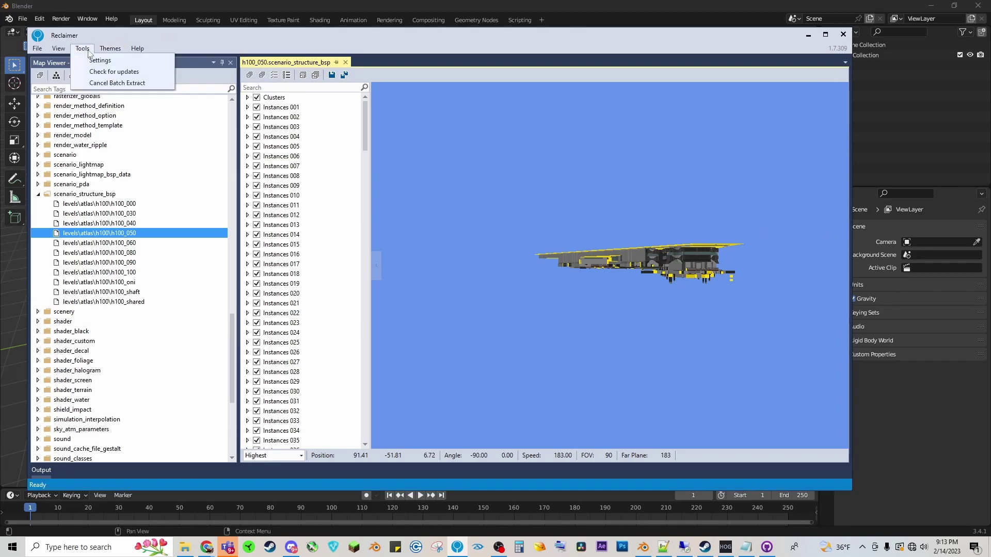
mouse_move(59, 50)
left_click(88, 59)
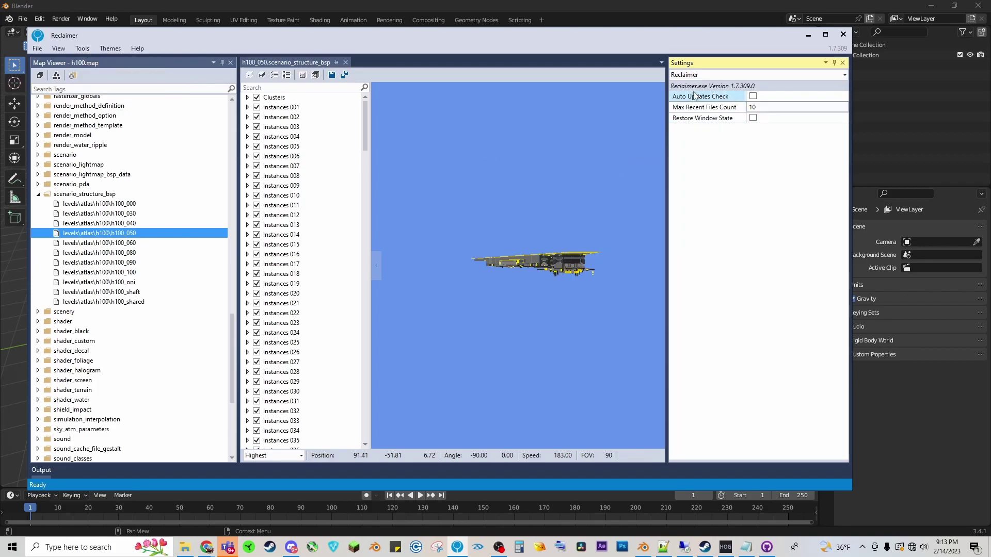
left_click(700, 75)
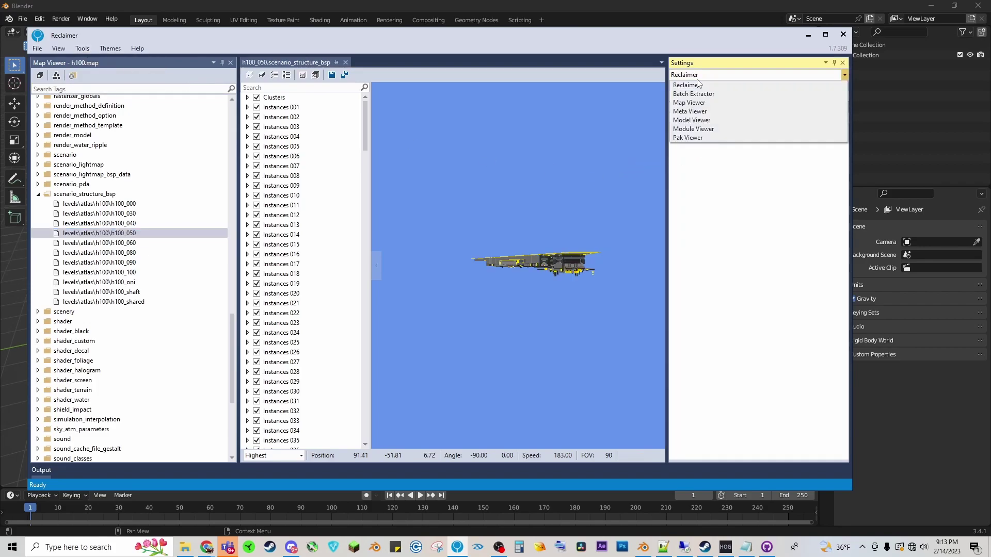
left_click(695, 138)
left_click(701, 77)
left_click(699, 129)
left_click(700, 77)
left_click(699, 82)
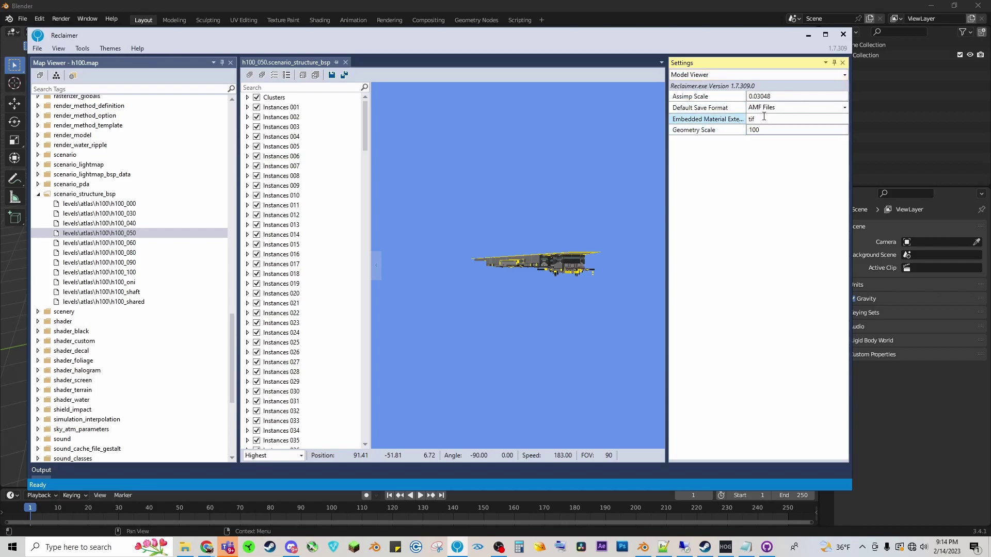
- Review the Batch Extractor settings for bitmap format, bitmap mode and model format, and close Reclaimer
left_click(737, 76)
left_click(724, 91)
left_click(734, 77)
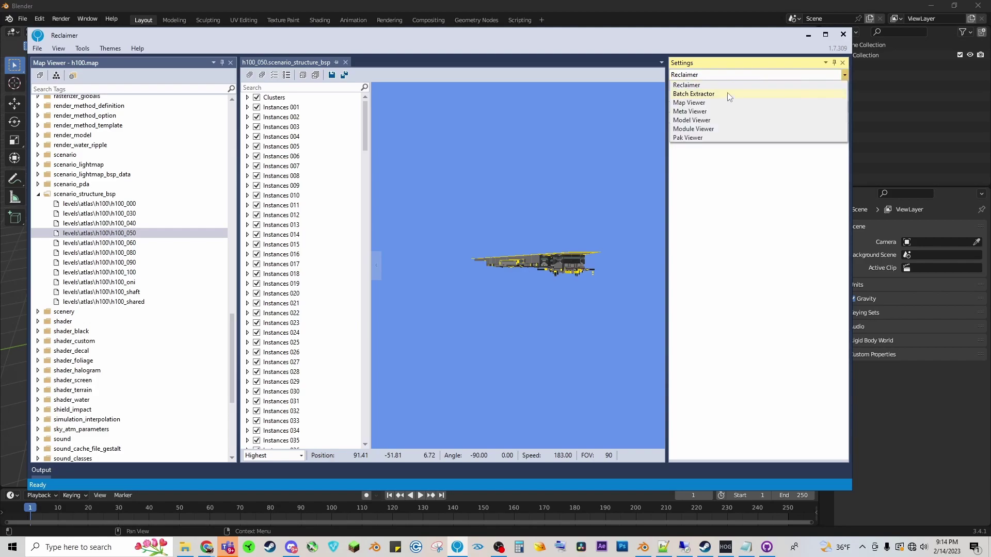
left_click(727, 96)
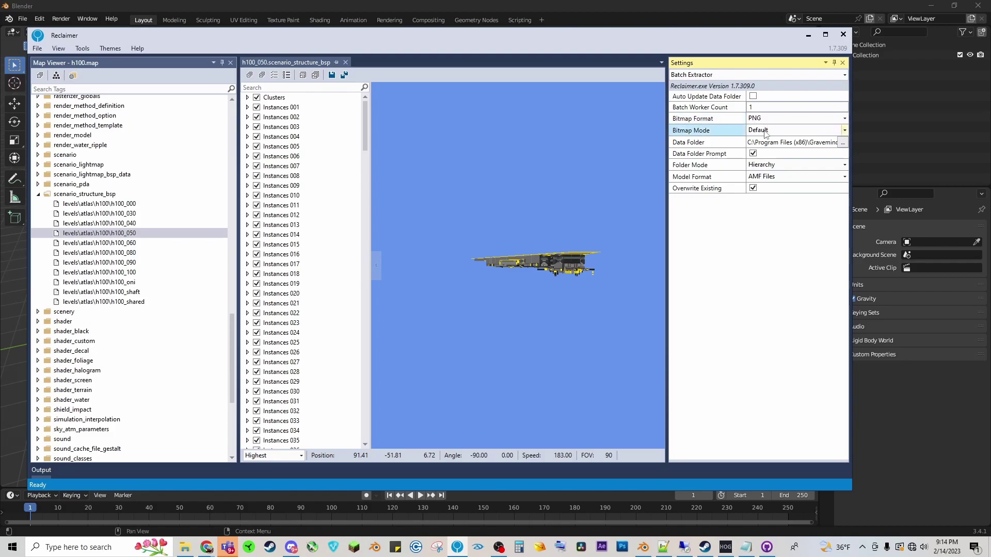
left_click(843, 35)
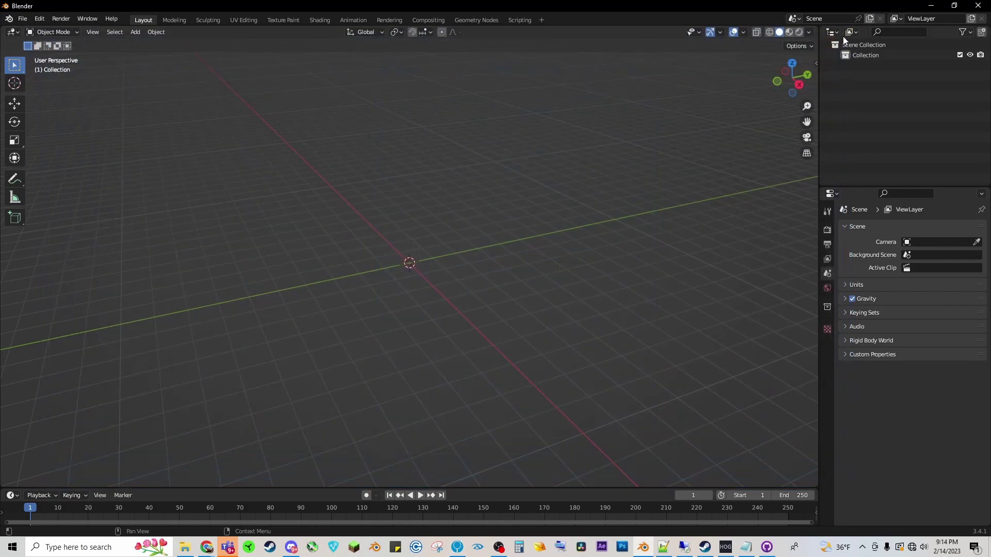
- Import cyberdyne.amf into Blender from the Export Assets Here folder of Halo-3-ODST-CR4B-Tool-main in Downloads
left_click(24, 19)
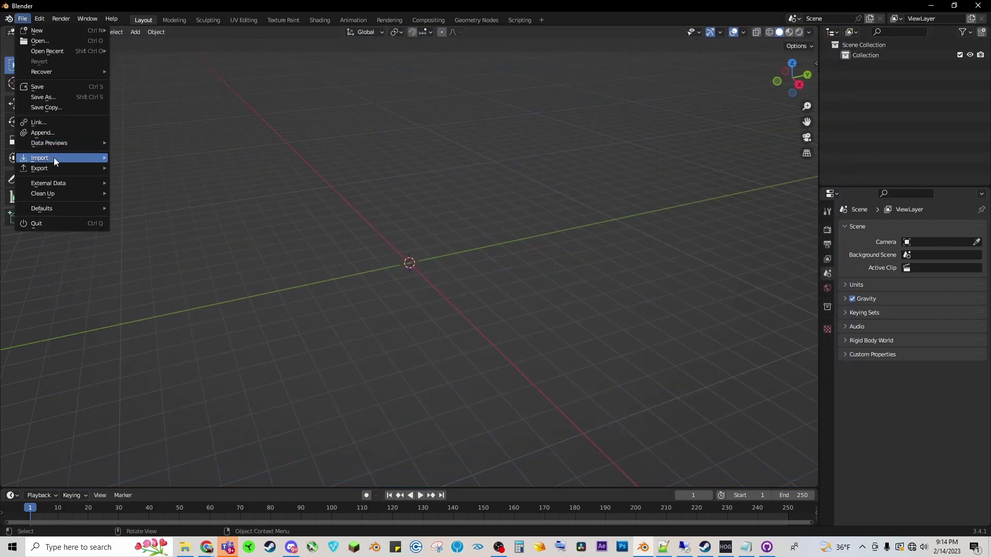
mouse_move(54, 157)
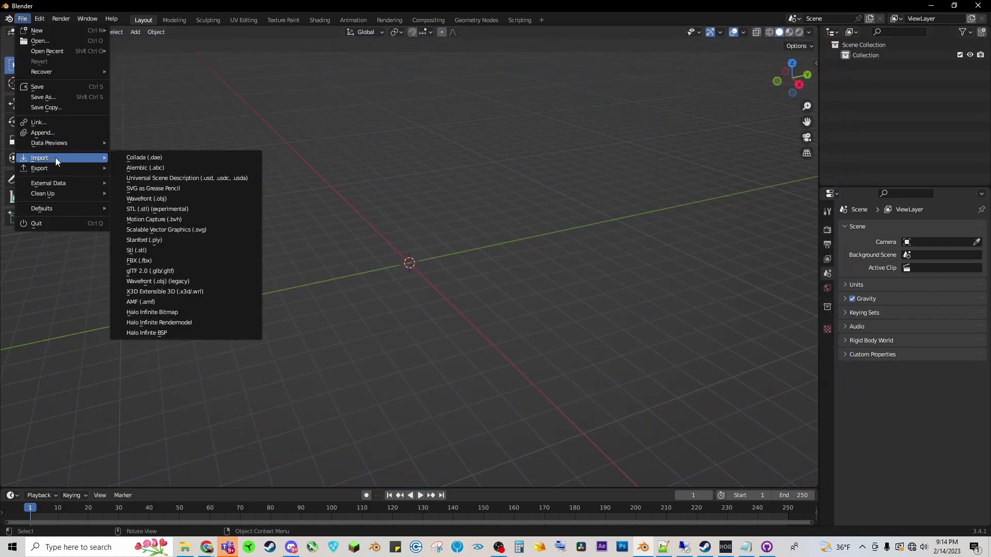
left_click(171, 304)
left_click(270, 267)
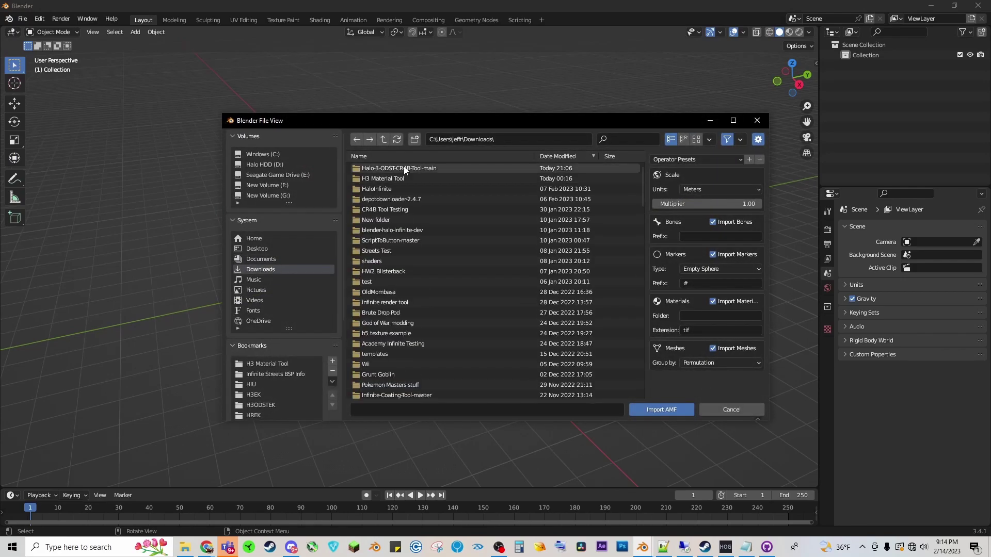
double_click(404, 166)
double_click(403, 166)
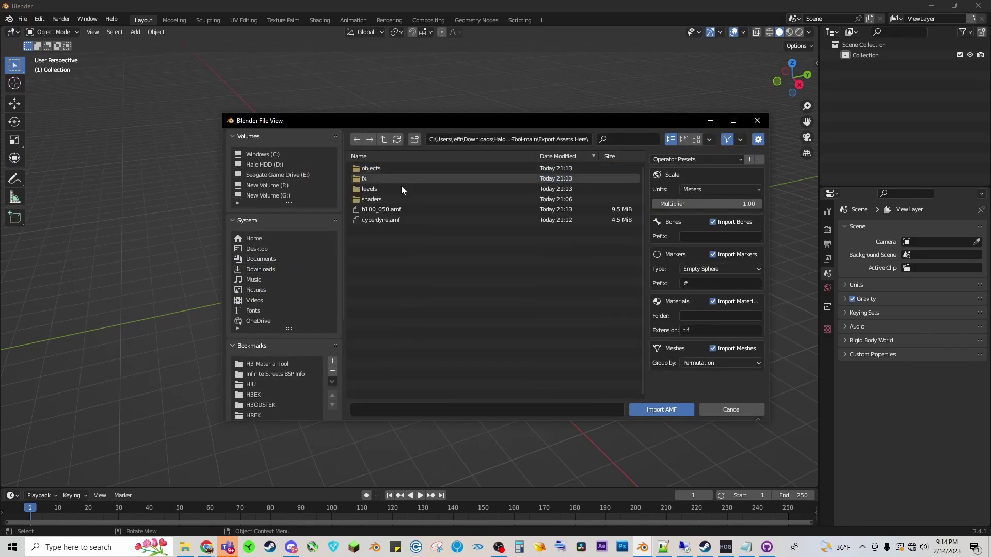
double_click(379, 221)
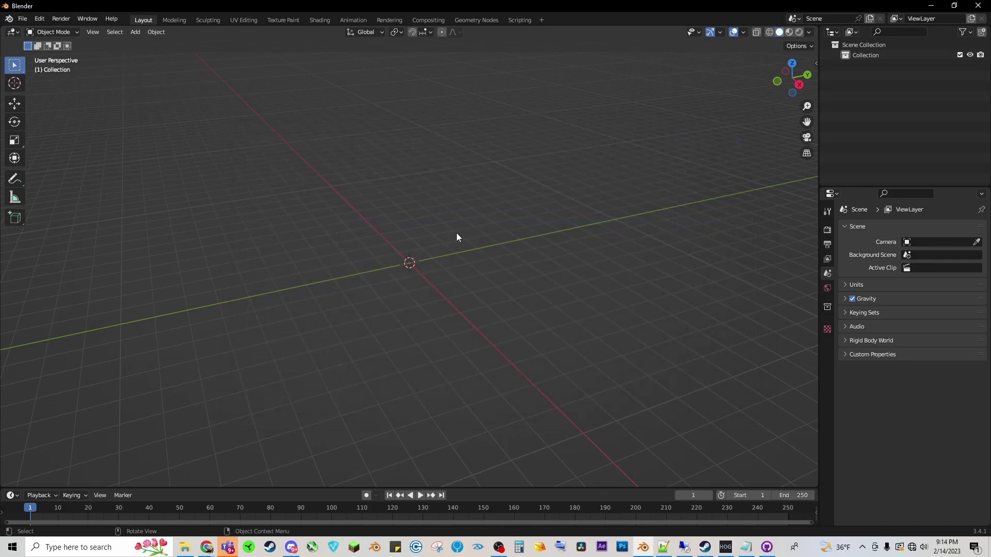
- Examine the imported cyberdyne map geometry with walk navigation, from the interior ramps to the exterior of the arched hangar
scroll(433, 236, "down", 5)
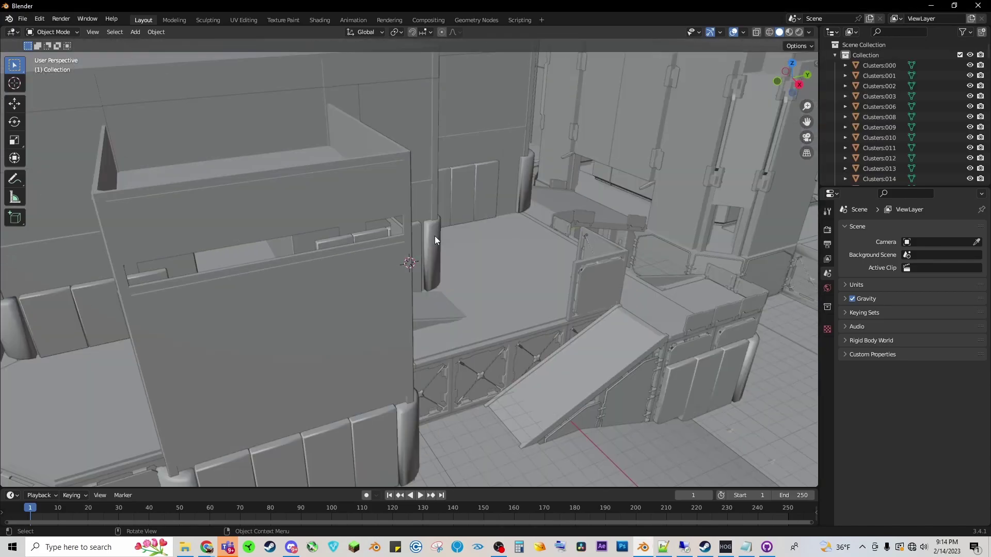
key("shift+grave")
key("s")
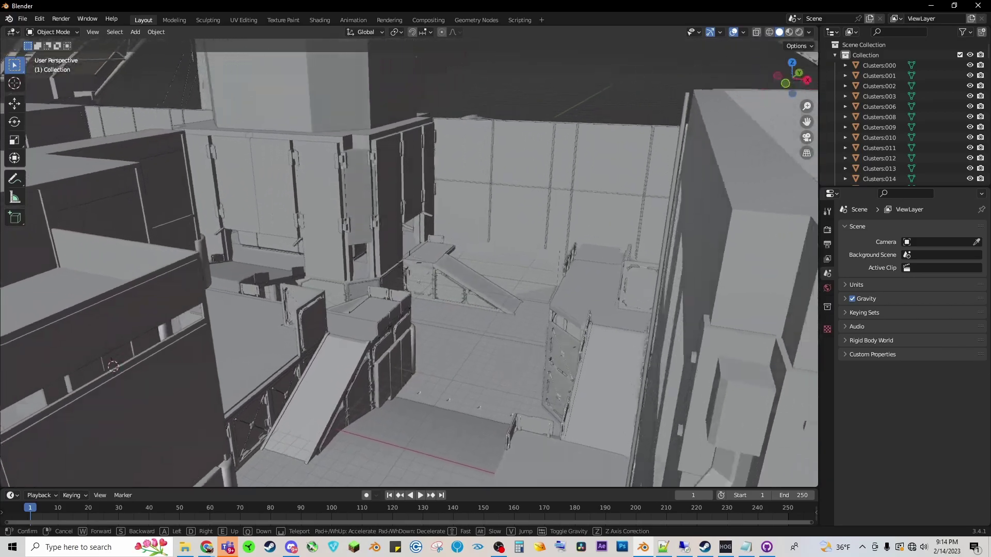
key("w")
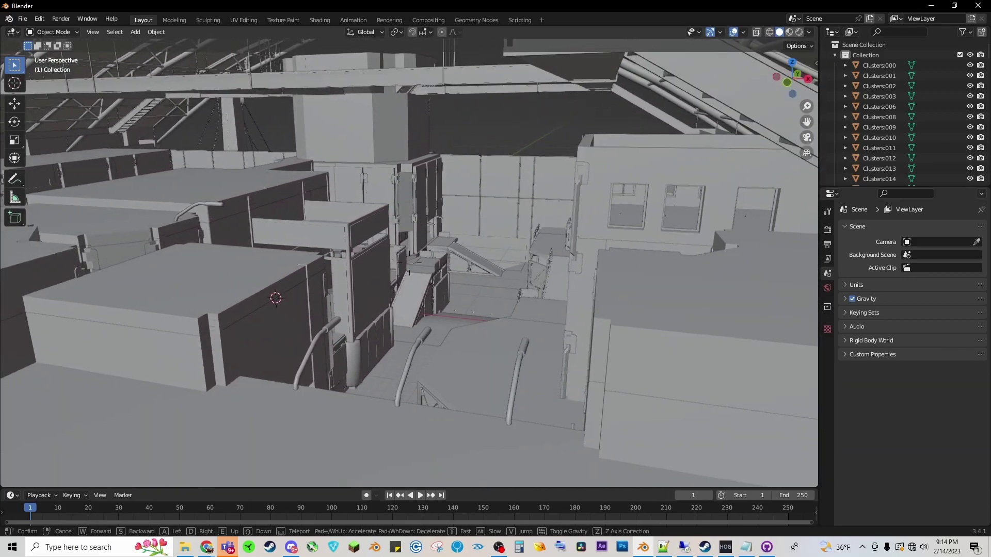
key("w")
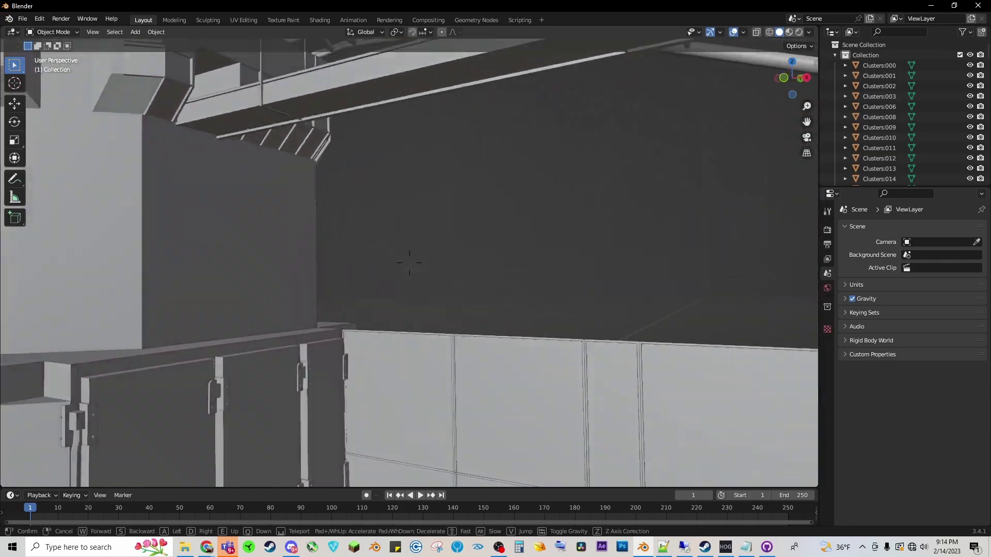
key("s")
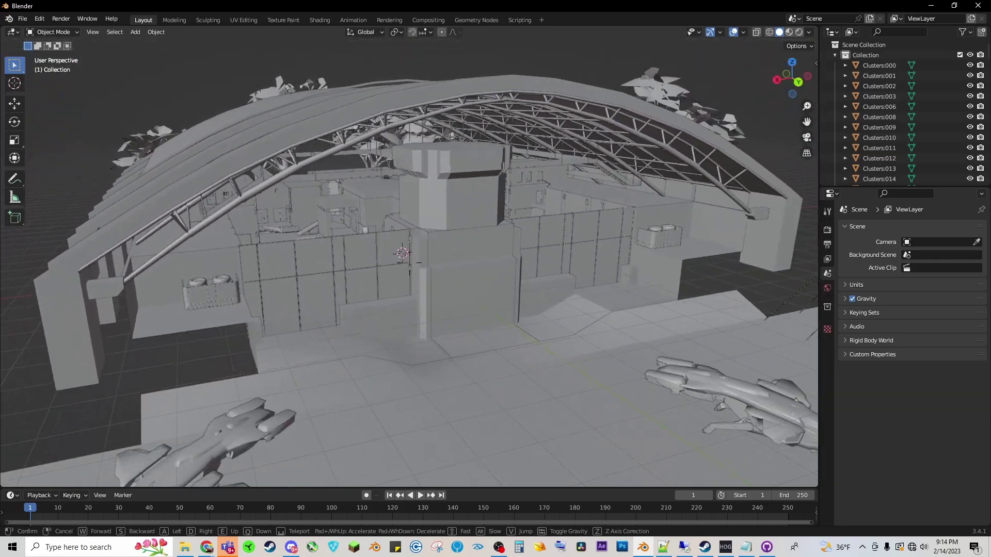
key("w")
left_click(438, 232)
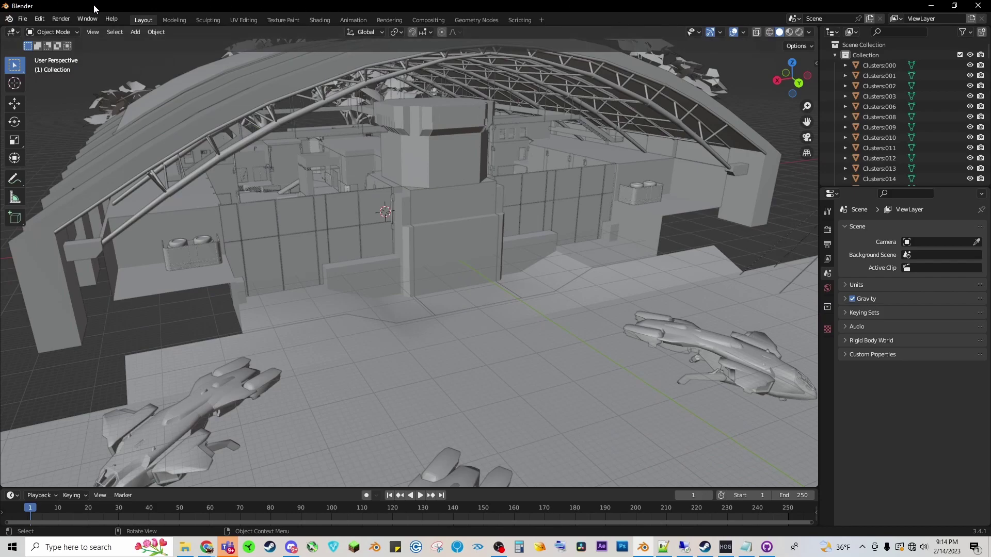
- Shrink the Blender window and place the system console beside it, narrowed to fit the free space
double_click(19, 8)
left_click_drag(136, 27, 177, 1)
left_click(258, 24)
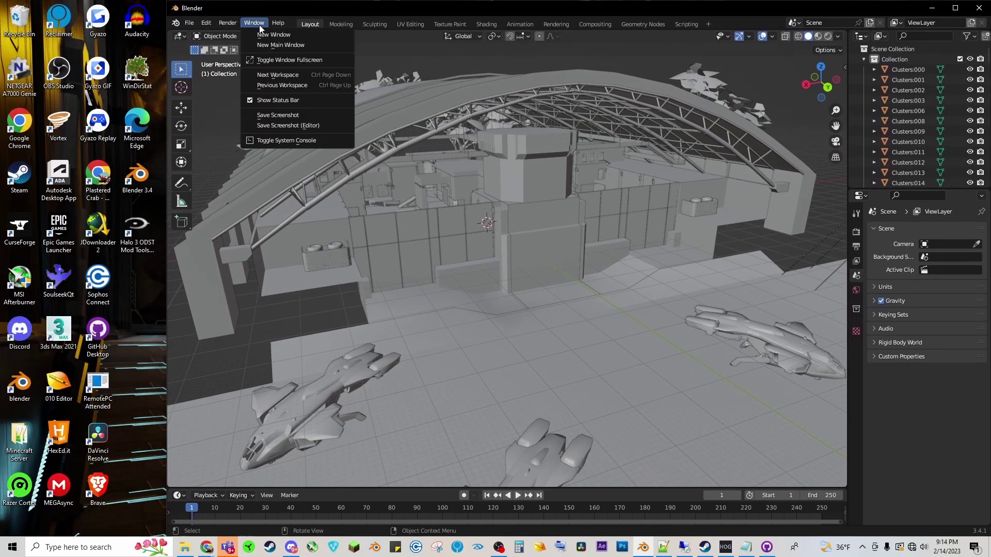
left_click(284, 140)
left_click_drag(291, 92, 205, 8)
left_click_drag(503, 205, 166, 206)
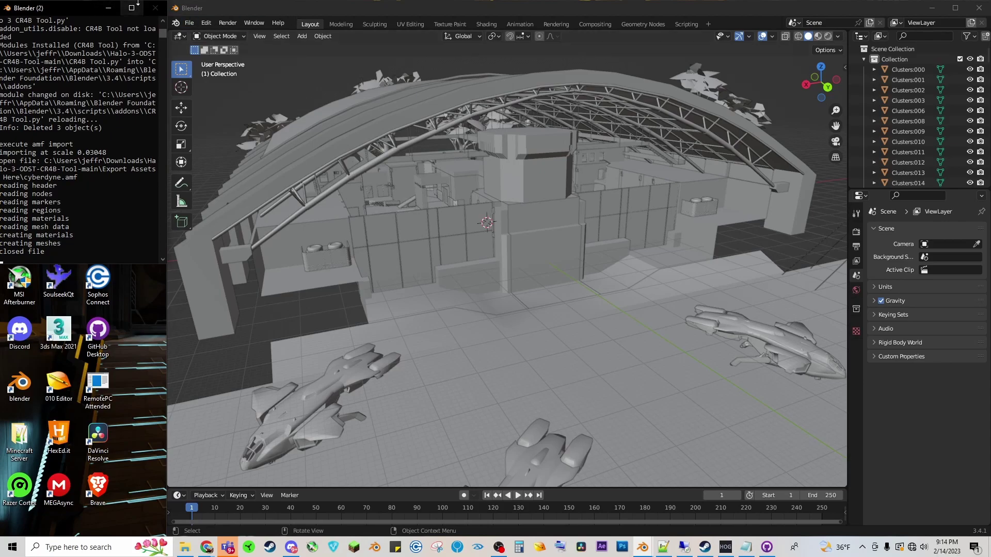
double_click(89, 3)
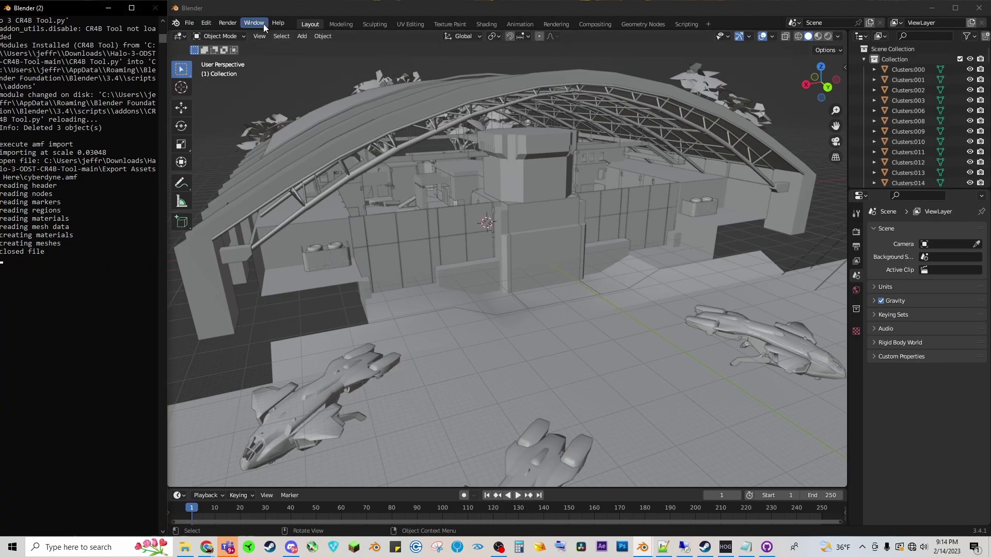
- Select a roof support mesh and show the CR4B Tool options in the 3D viewport's sidebar
left_click(762, 239)
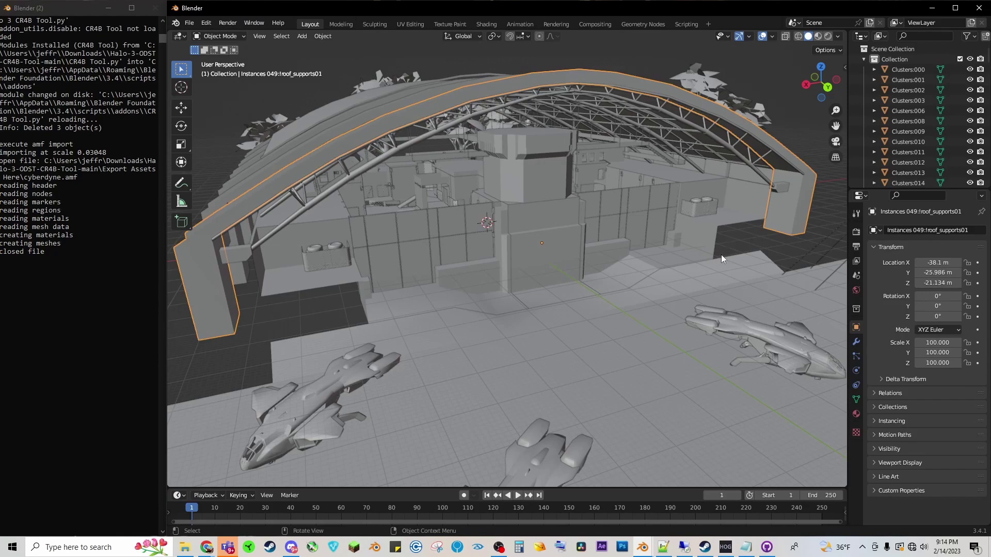
key("n")
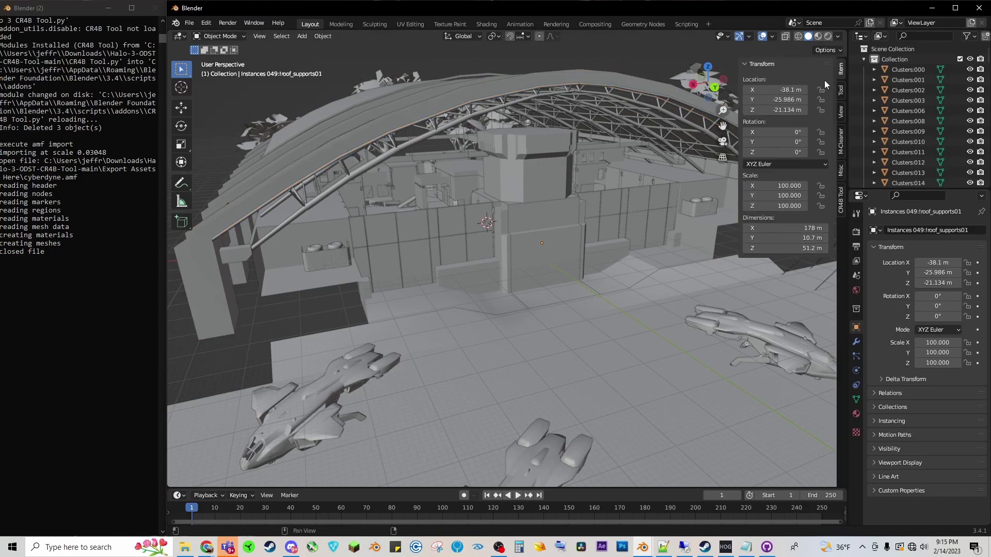
key("n")
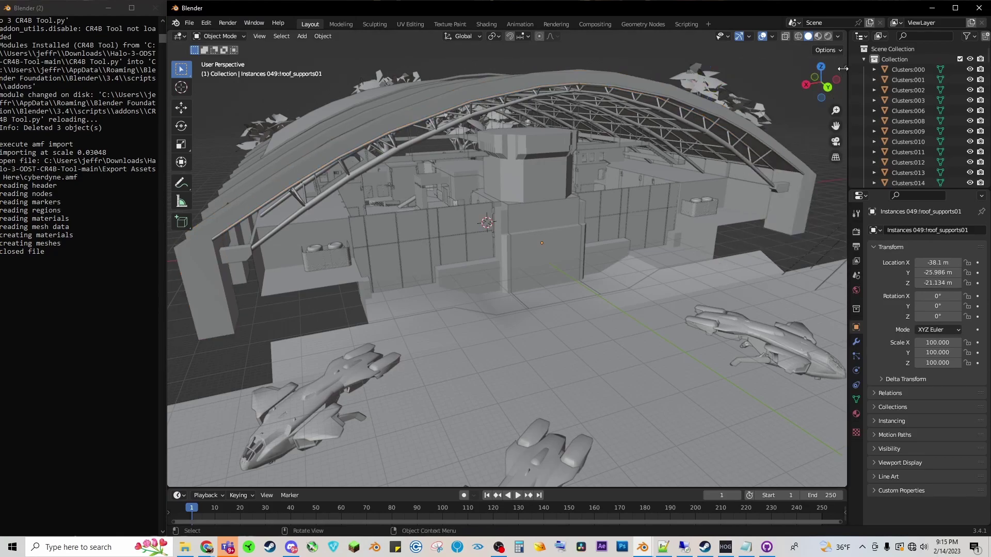
key("n")
left_click(842, 205)
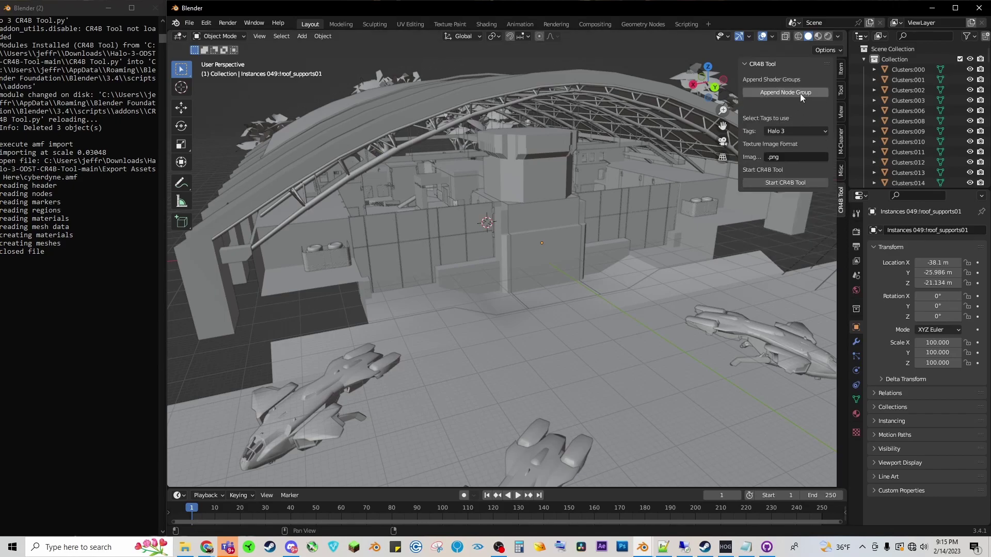
- Switch to the Shading workspace, select the rubber plate mesh and check which node groups can be added to its material
left_click(469, 351)
left_click(486, 24)
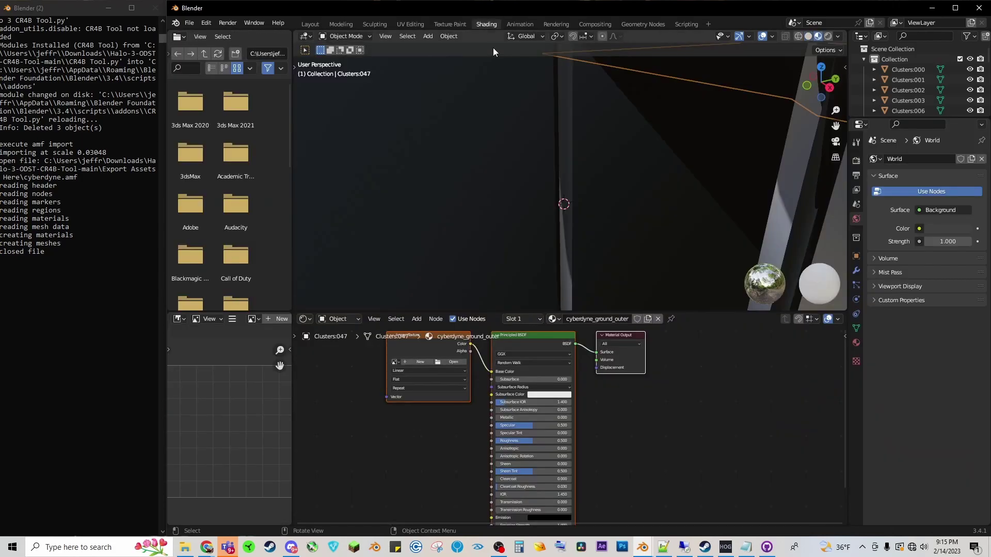
left_click(472, 175)
left_click(416, 319)
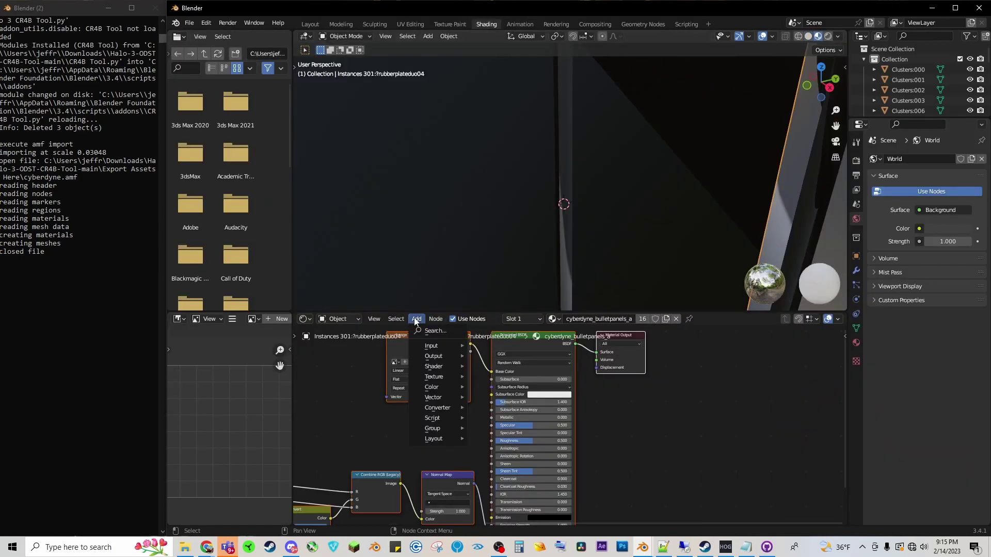
mouse_move(444, 430)
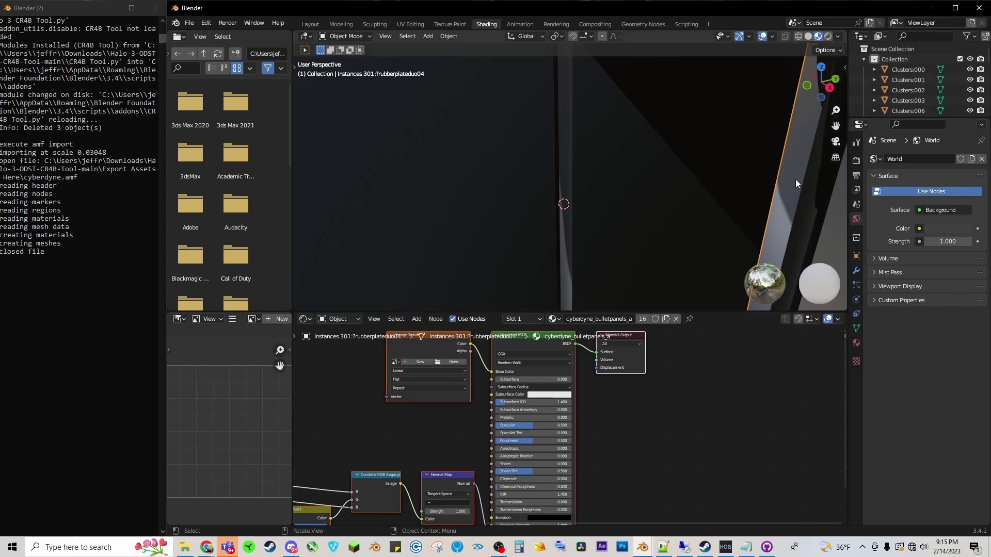
- Show the CR4B Tool options in the Shading workspace's viewport, review the node group options again and return to the Layout workspace
key("n")
left_click(840, 207)
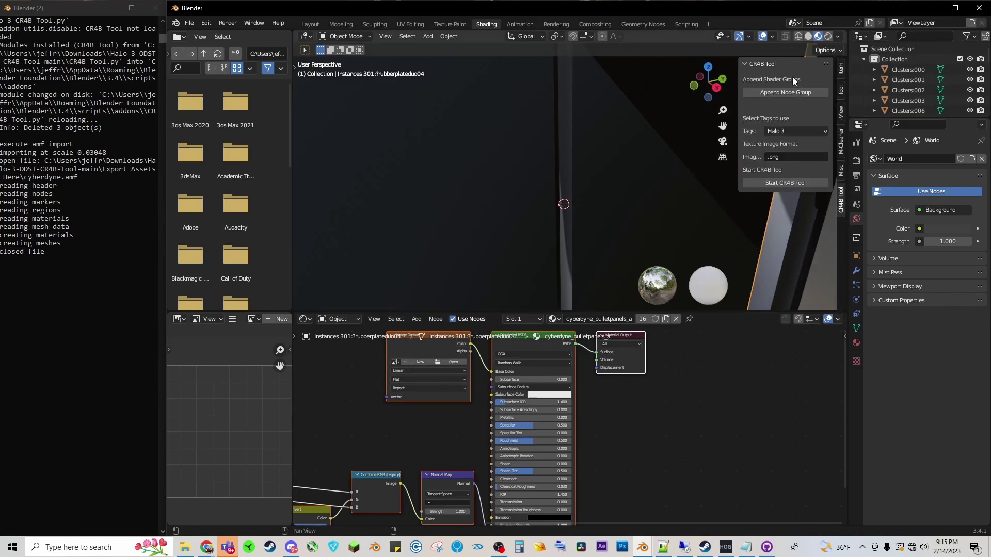
left_click(417, 319)
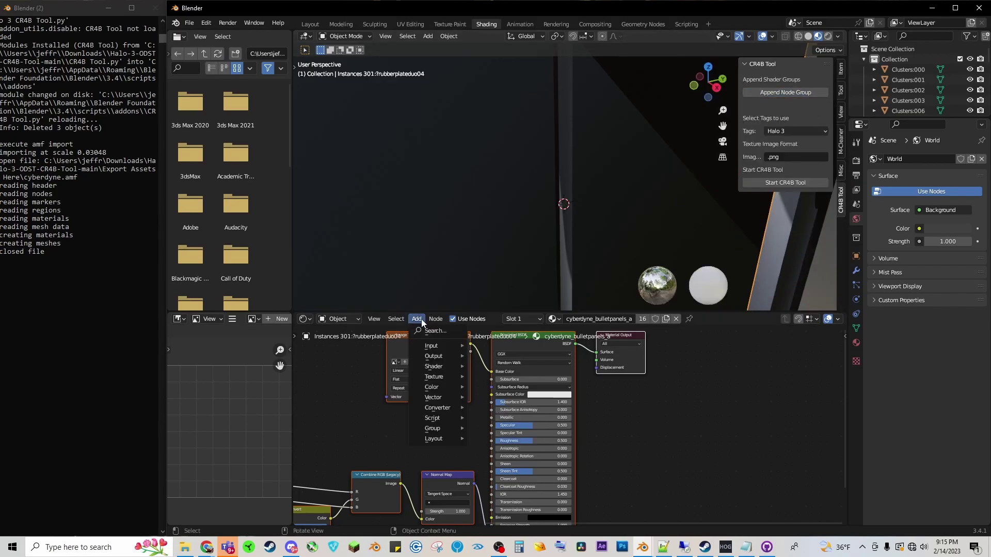
mouse_move(447, 428)
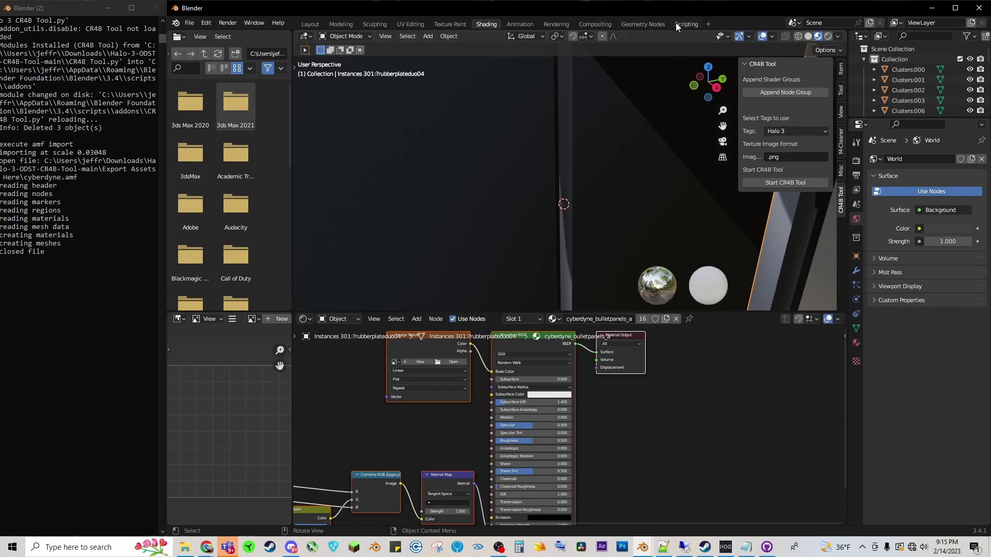
left_click(310, 24)
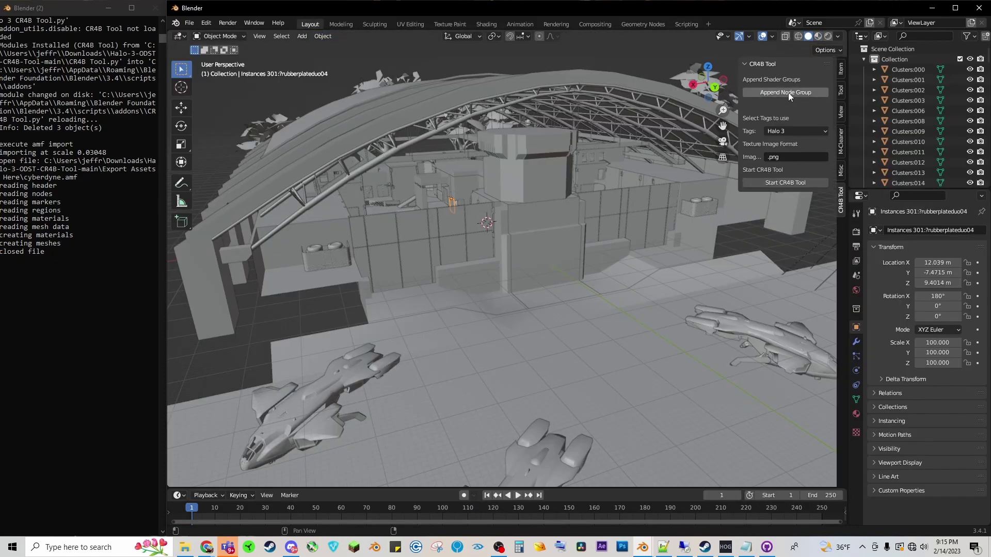
- Switch the CR4B Tool tags to Halo 3: ODST and back to Halo 3
left_click(796, 131)
left_click(796, 131)
left_click(795, 132)
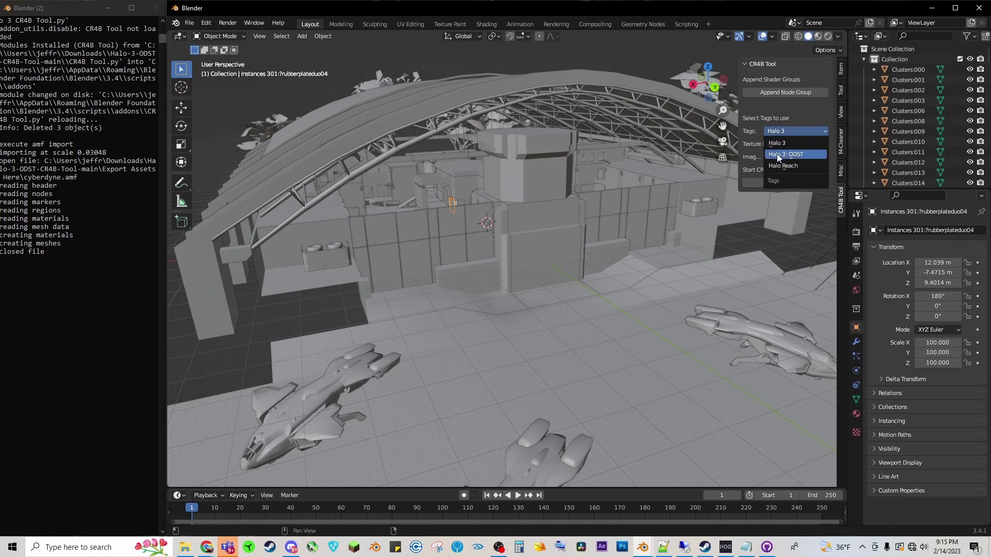
left_click(798, 158)
left_click(798, 133)
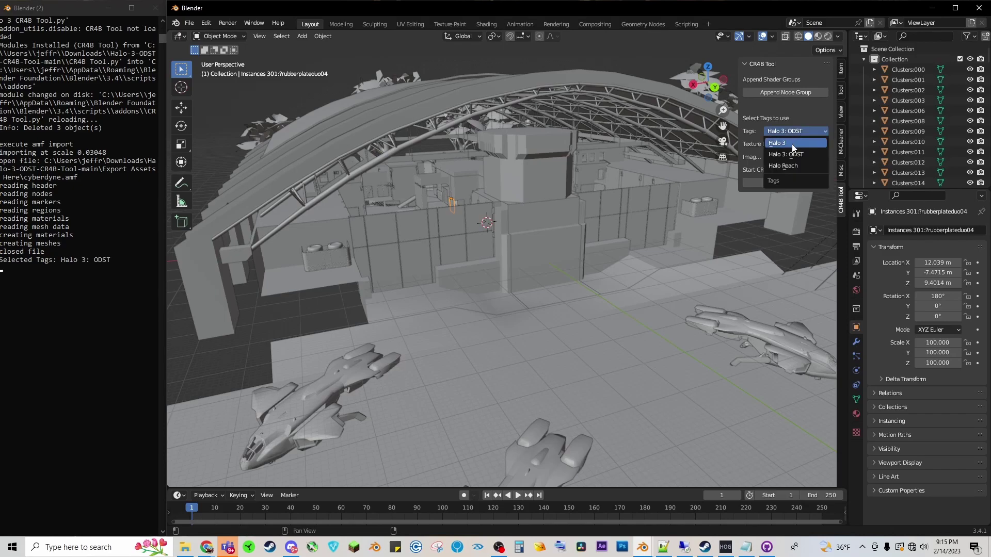
left_click(792, 144)
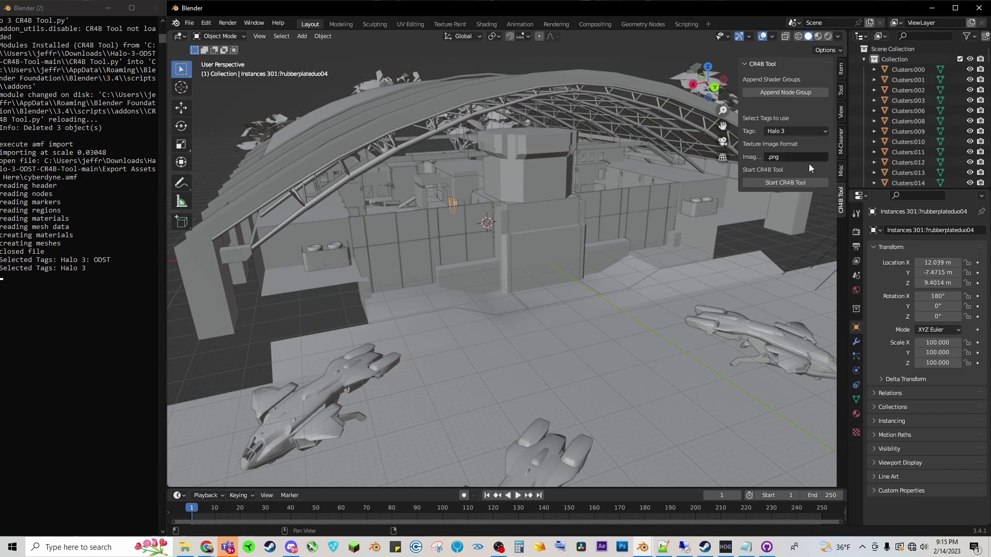
- Run the CR4B Tool with Halo 3 tags and .png textures, and widen the system console beside the Blender window
left_click(784, 184)
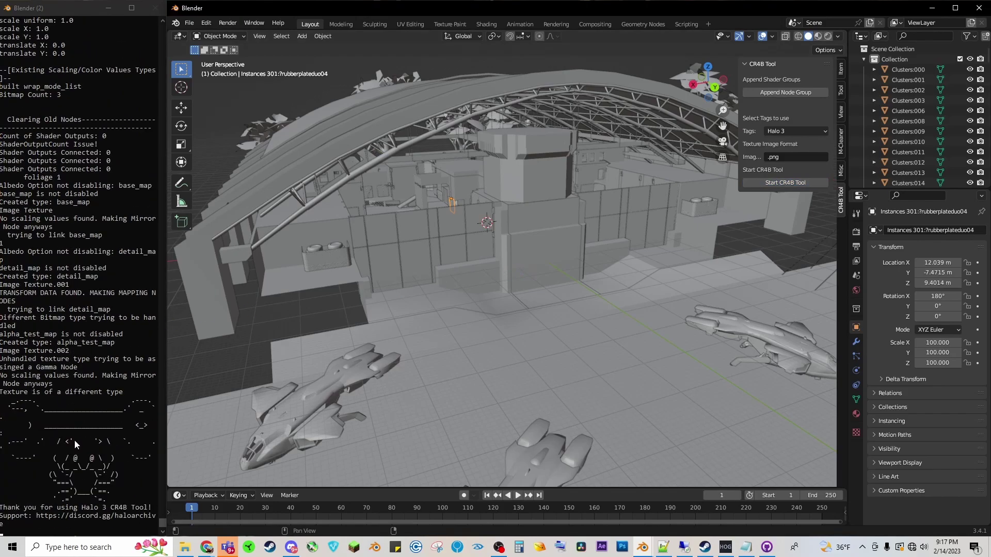
left_click(151, 284)
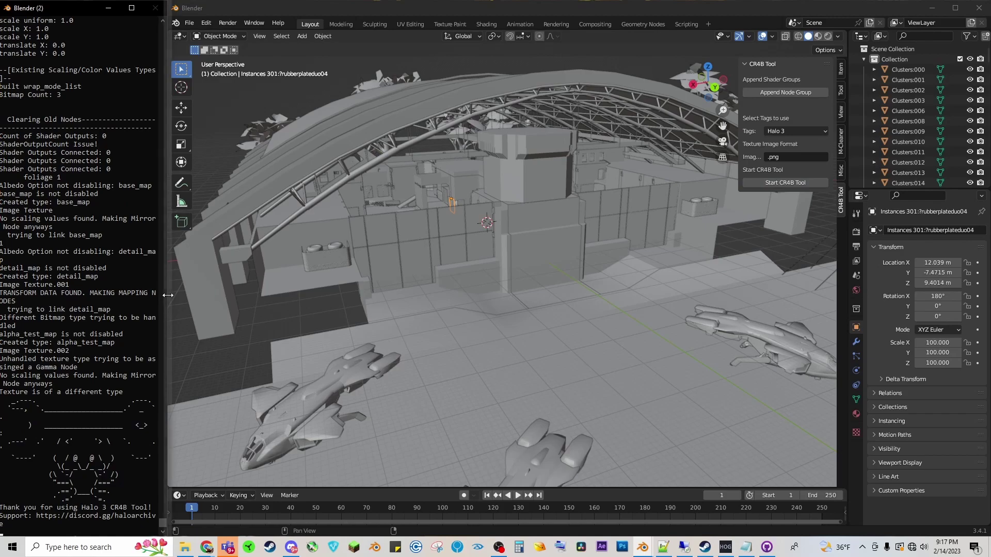
left_click_drag(168, 295, 193, 323)
- Switch the 3D viewport to Material Preview shading and select the middle control tower top mesh
left_click(200, 314)
left_click(823, 36)
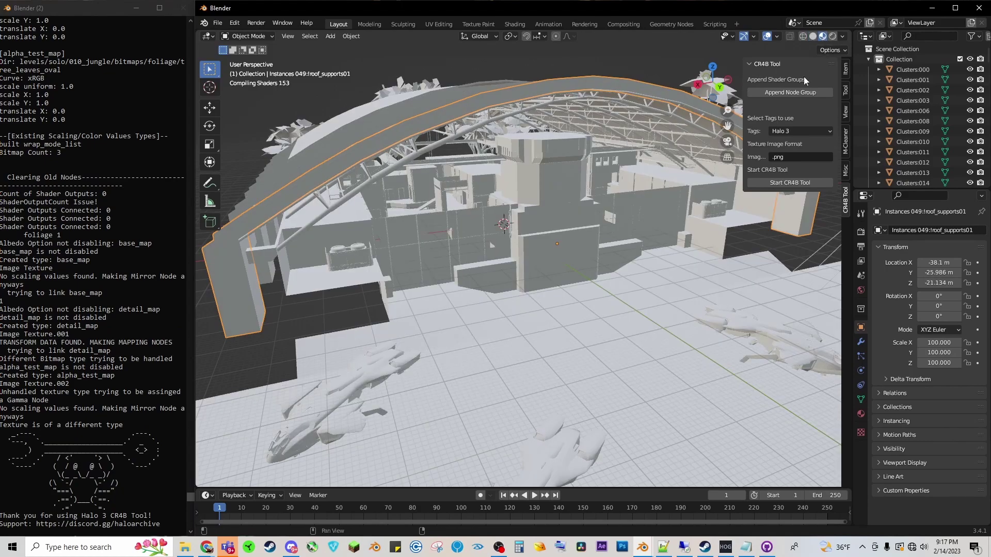
left_click(436, 230)
left_click(580, 189)
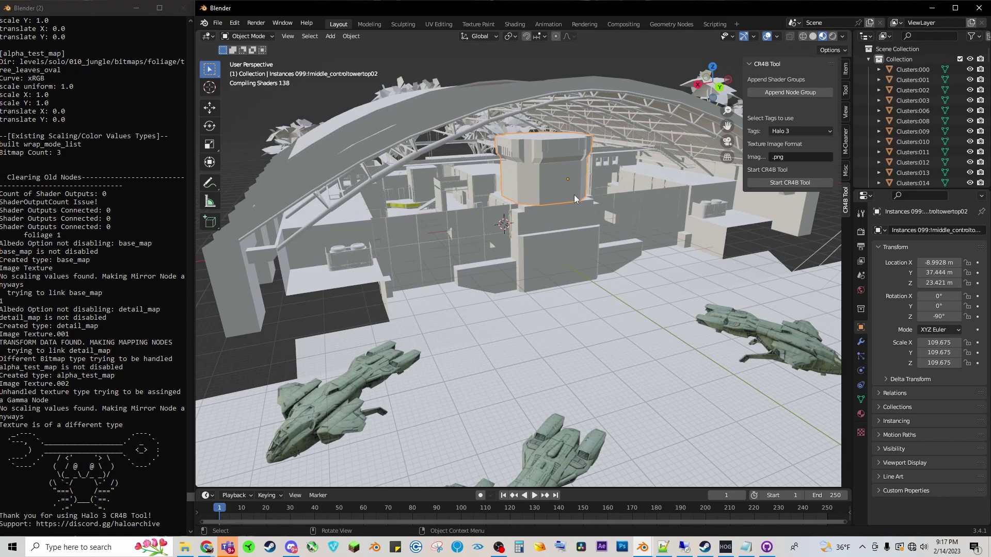
- Examine the shaded dropships and the hangar front with walk navigation, selecting cluster meshes around the inner walls
key("shift+grave")
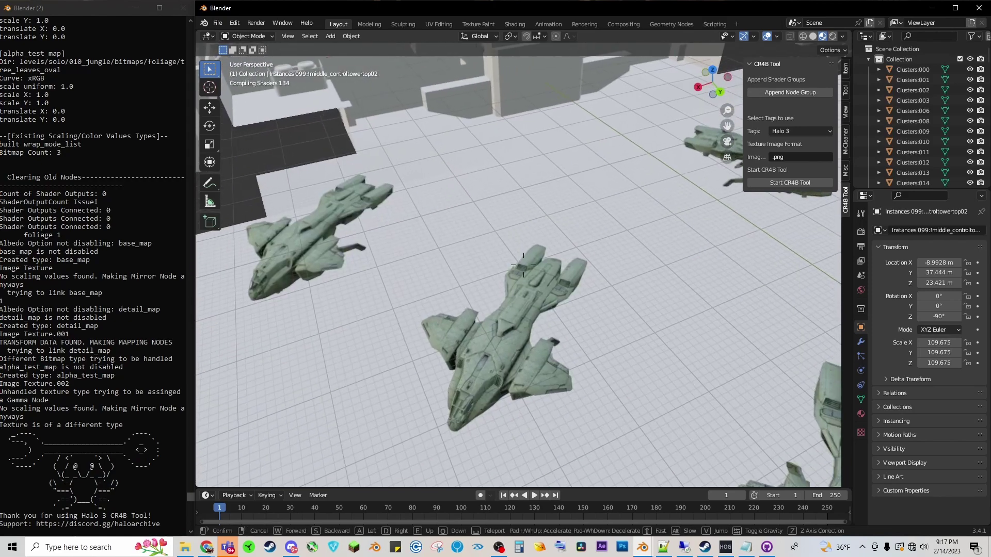
key("w")
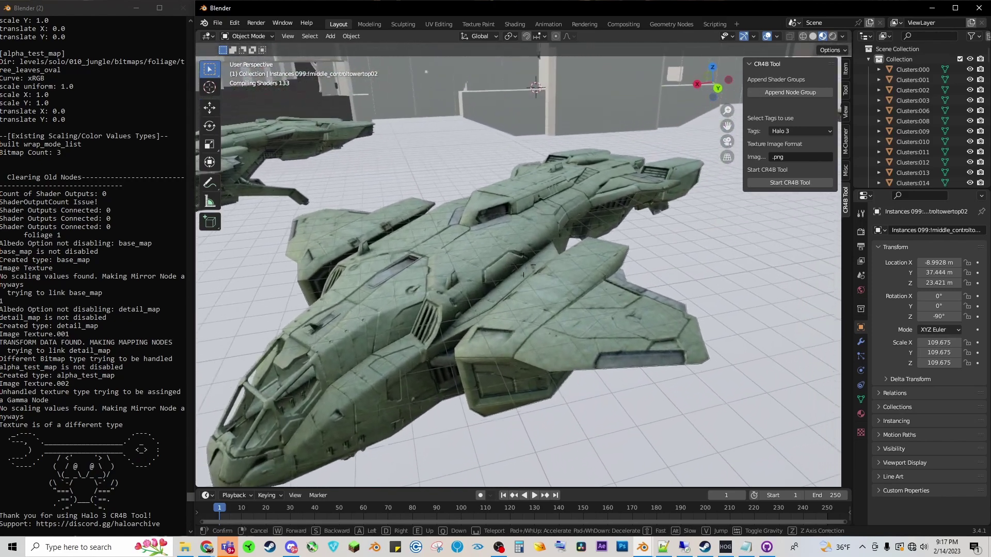
key("w")
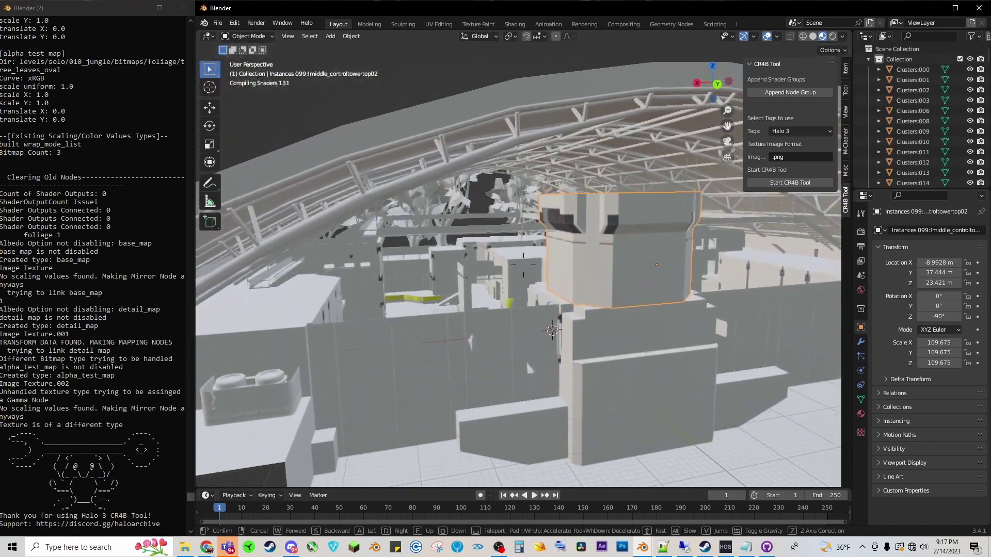
key("s")
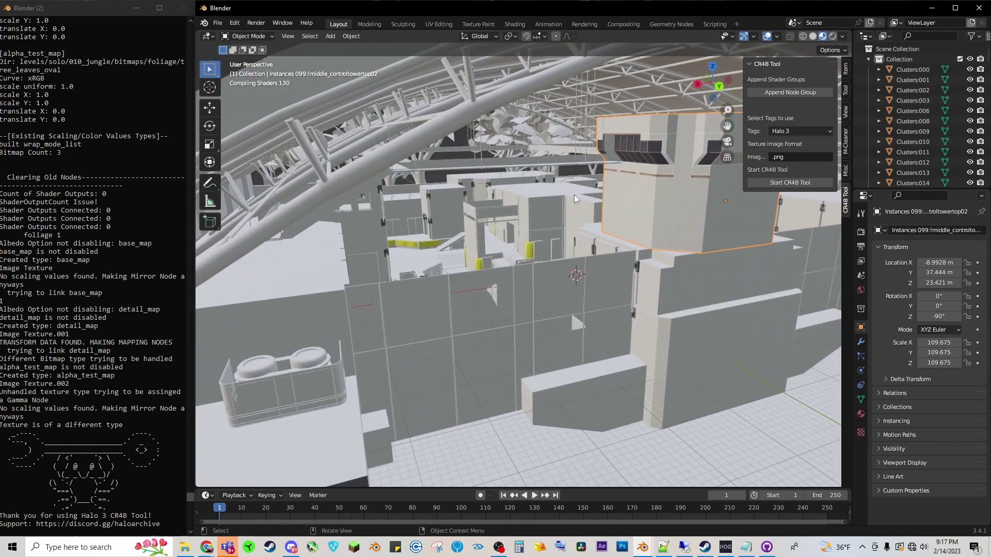
key("Return")
left_click(507, 341)
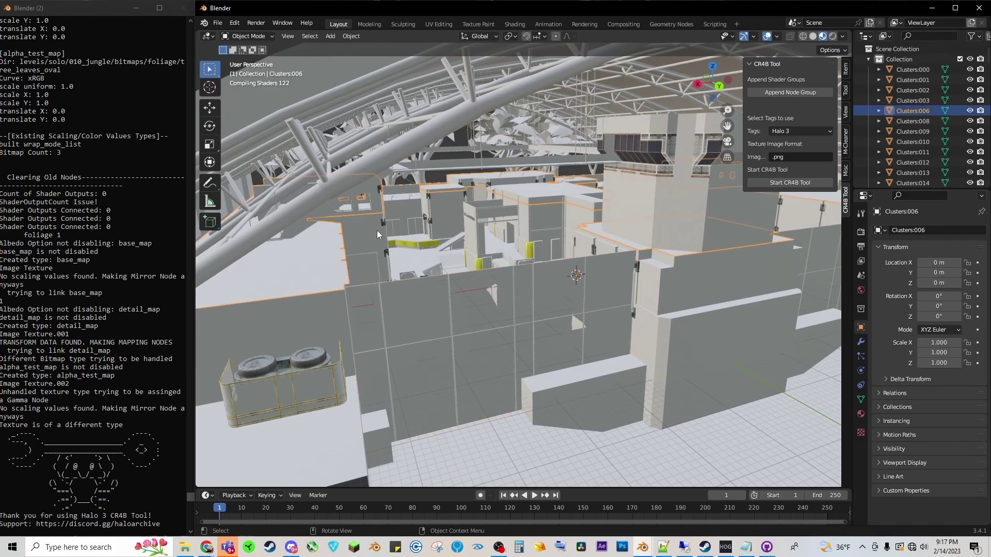
left_click(407, 215)
left_click(441, 215)
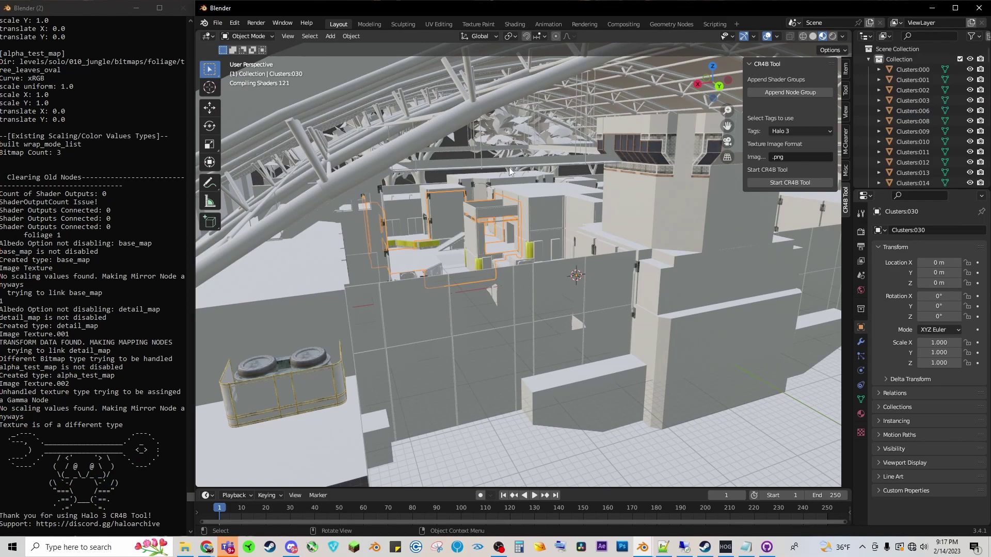
- Review the tag choices, locate H3ODSTEK.7z in the H3ODSTEK folder under steamapps\common in File Explorer, and return to Blender
left_click(803, 136)
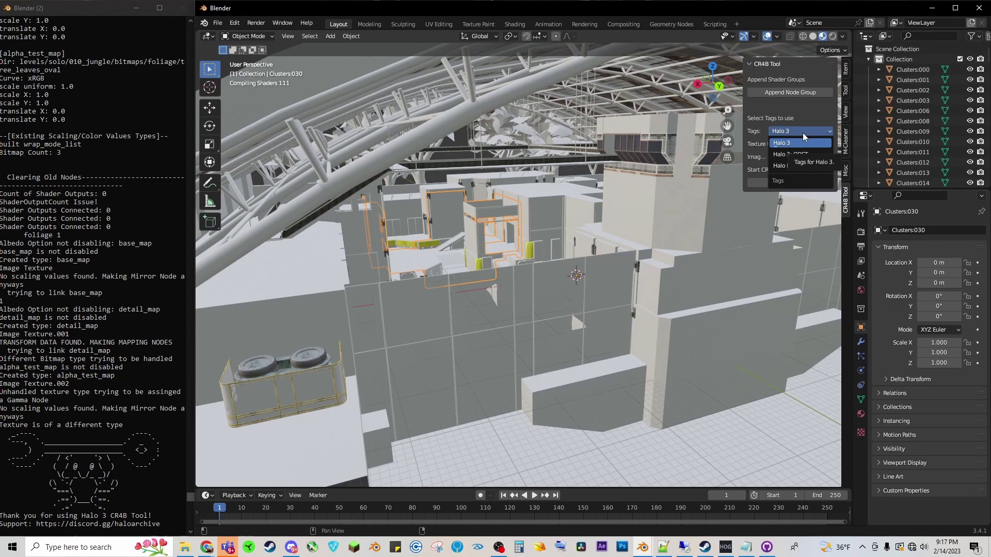
left_click(185, 547)
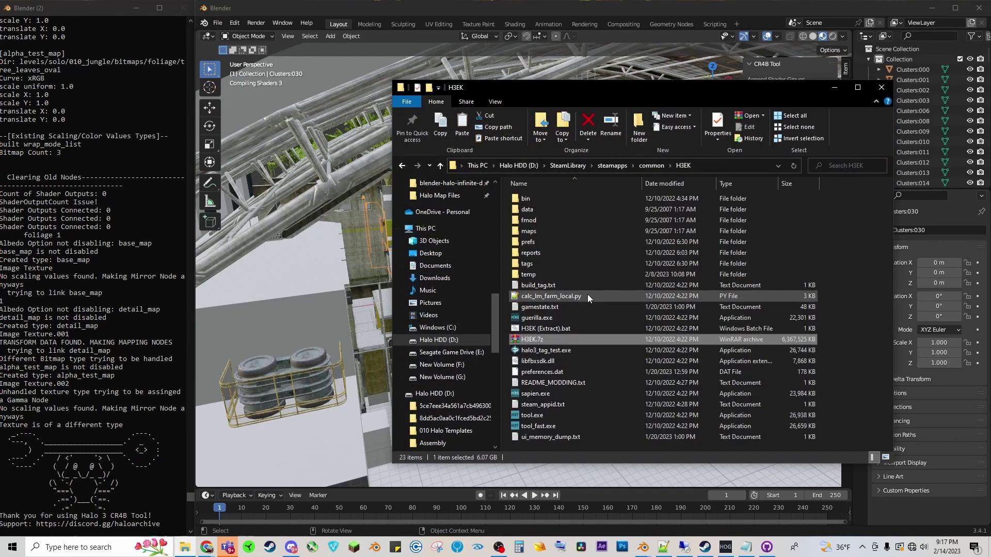
left_click(650, 165)
double_click(537, 209)
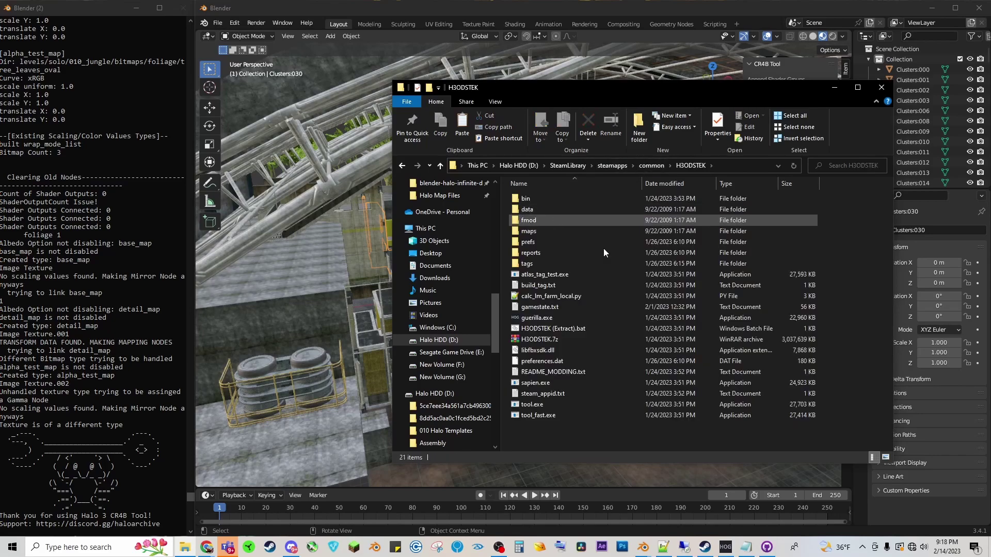
left_click(537, 341)
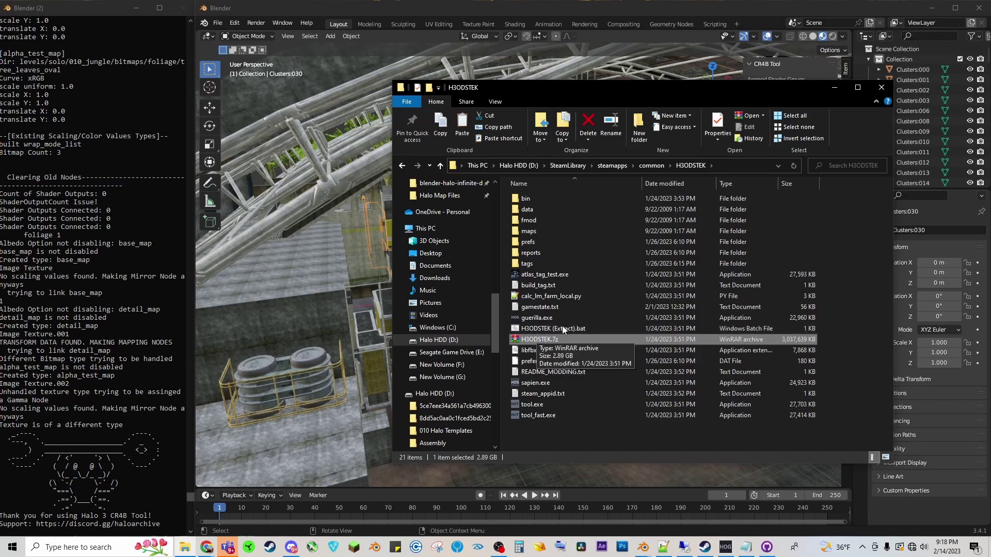
left_click(834, 87)
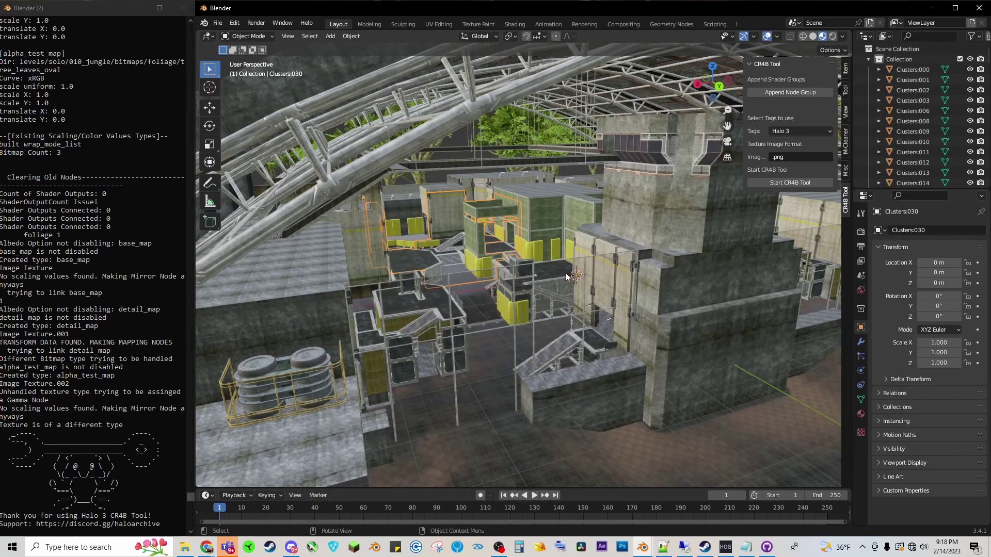
- Select the catwalk borders mesh and examine the textured cyberdyne map with walk navigation, from the hangar interior to its exterior
left_click(462, 141)
key("shift+grave")
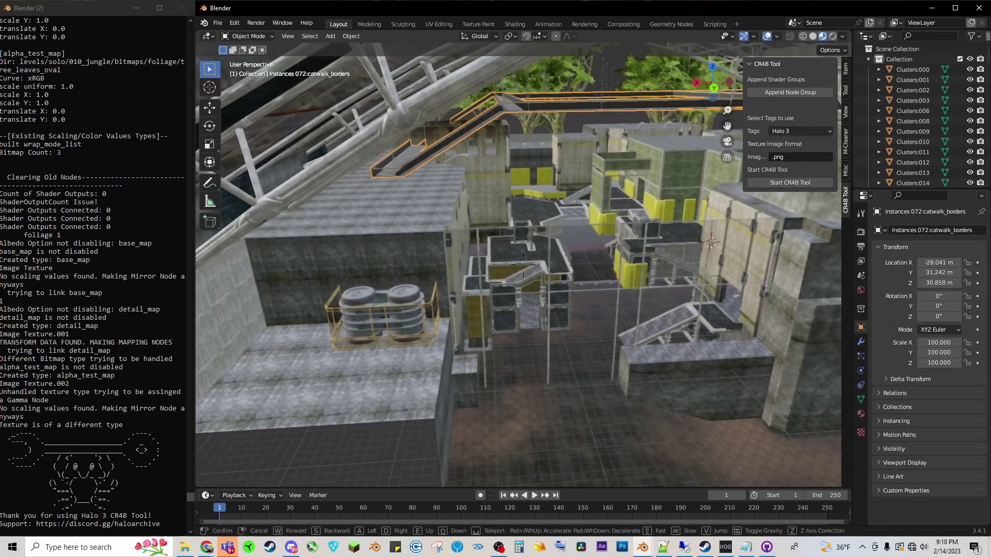
key("s")
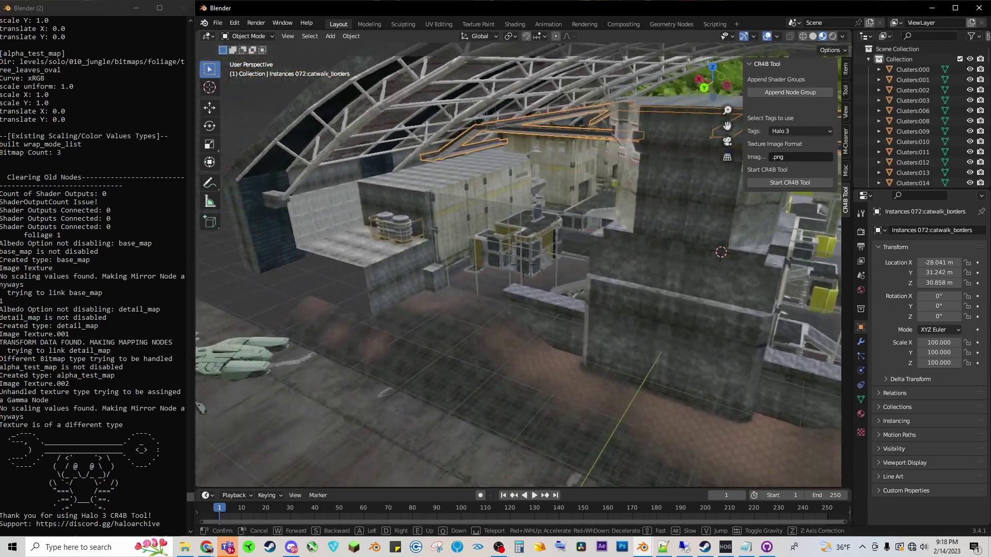
key("s")
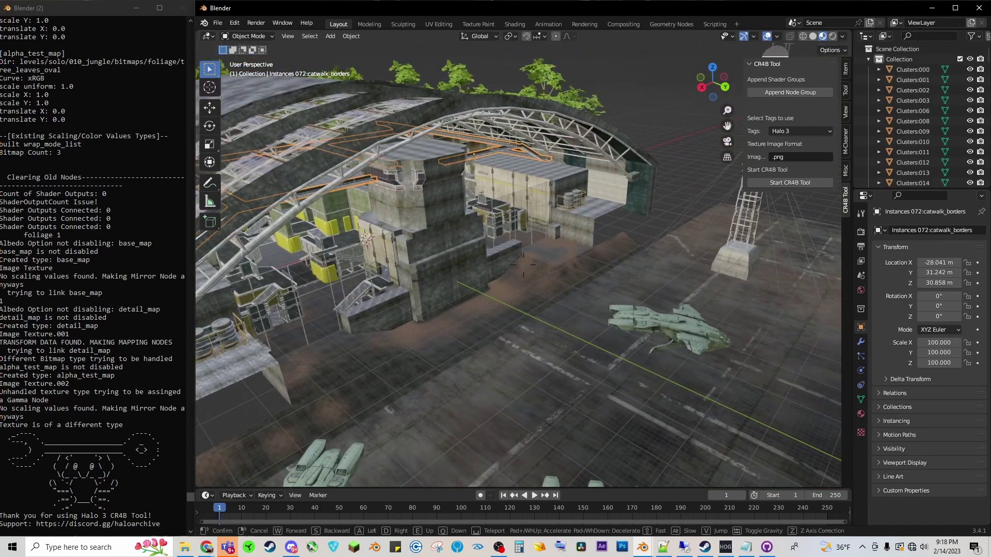
key("s")
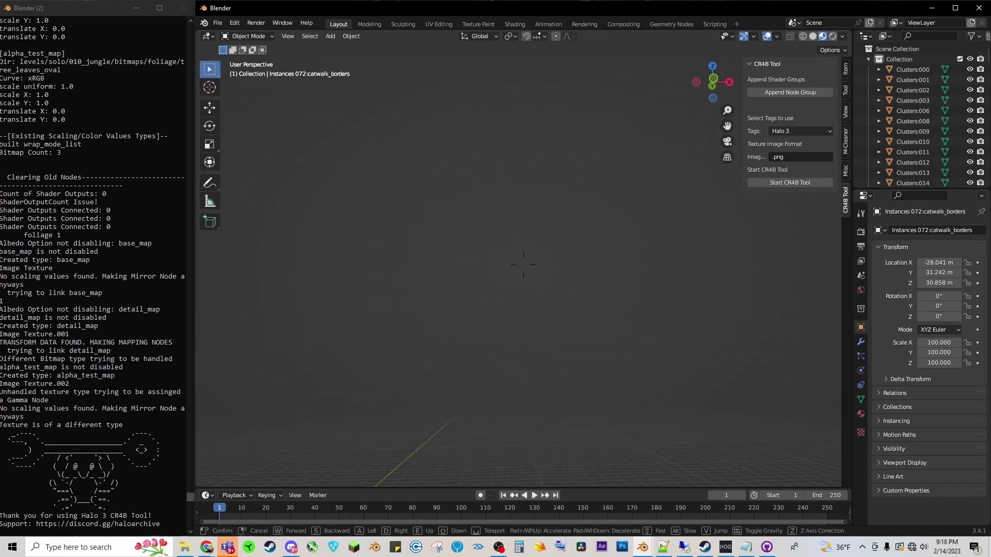
key("w")
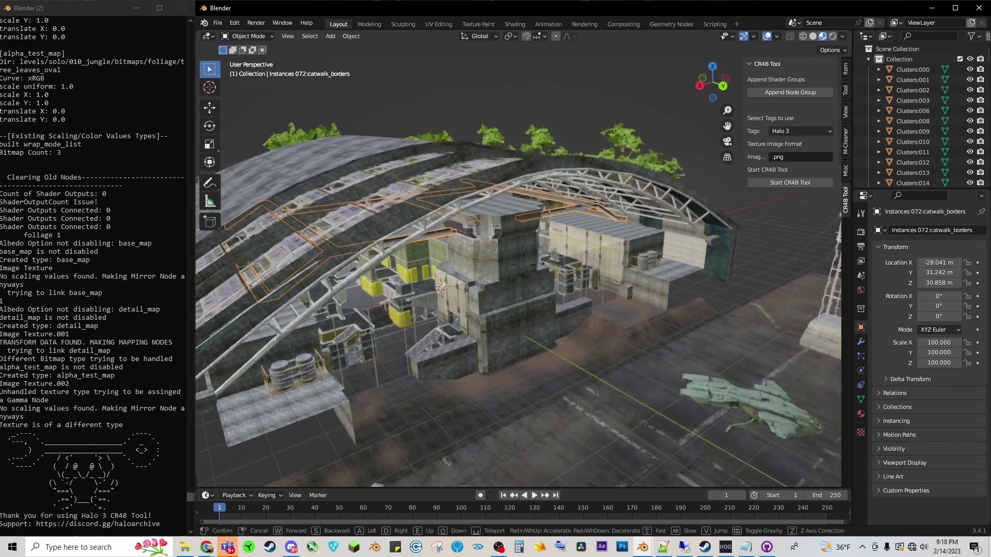
key("s")
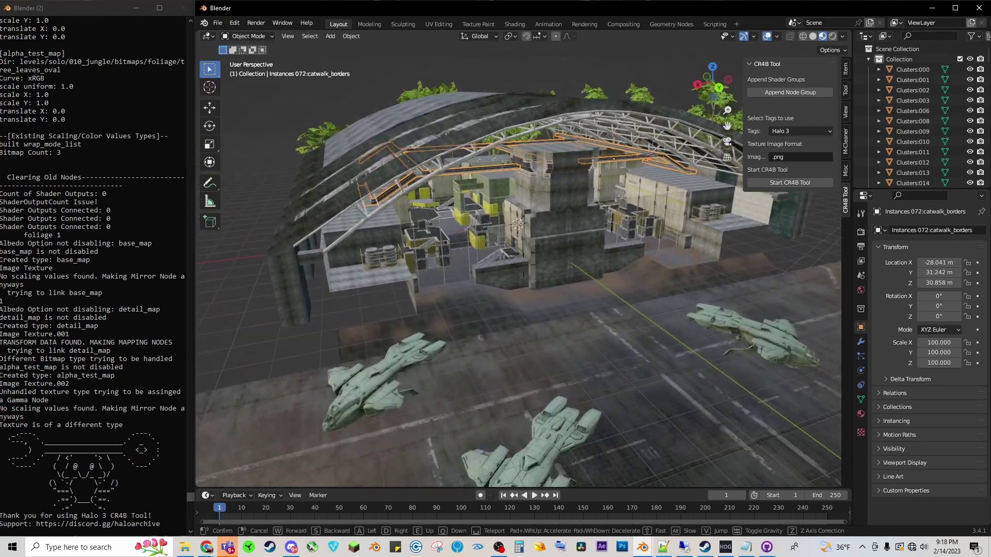
left_click(463, 144)
- Start a new Blender file without saving the current scene, and delete all the default objects
left_click(218, 22)
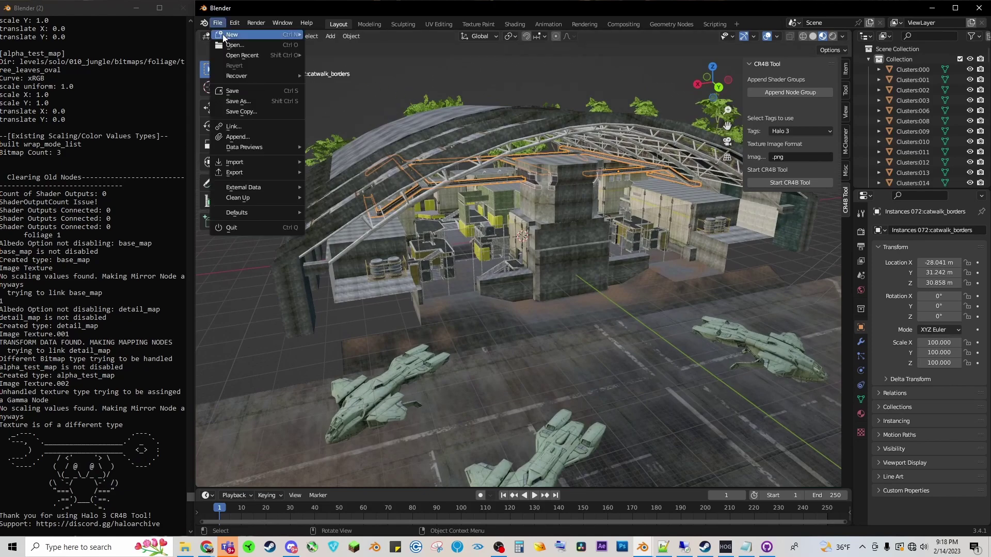
mouse_move(233, 34)
left_click(334, 35)
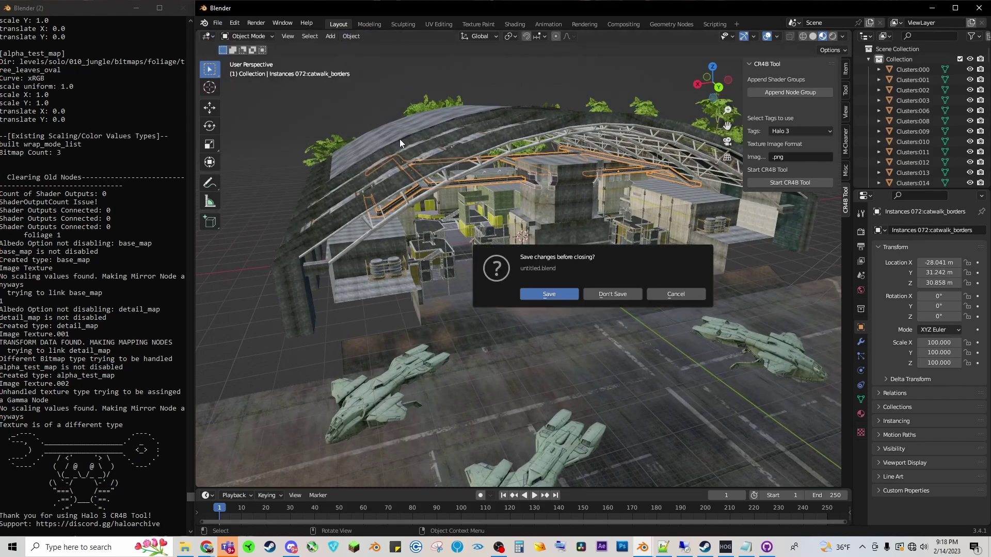
left_click(613, 295)
left_click_drag(308, 155, 651, 347)
key("Delete")
- Import h100_050.amf from the Export Assets Here folder in Halo-3-ODST-CR4B-Tool-main under Downloads as an AMF file
left_click(217, 23)
mouse_move(267, 163)
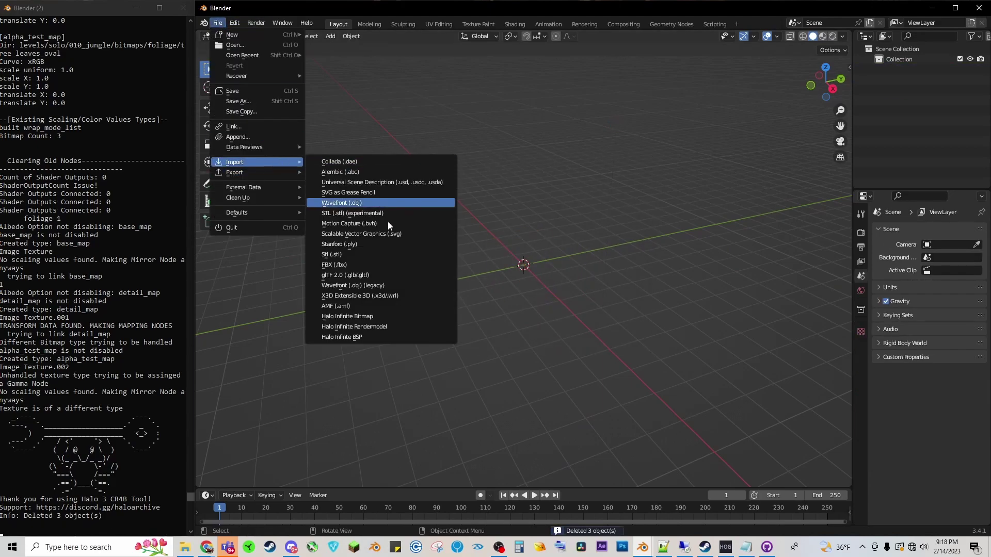
left_click(374, 306)
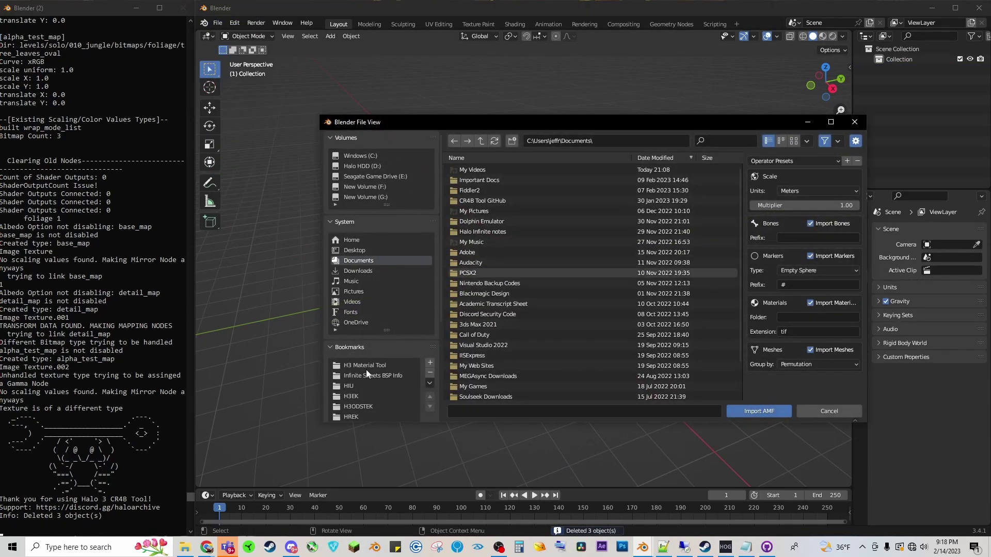
left_click(365, 272)
double_click(483, 170)
double_click(483, 169)
double_click(481, 211)
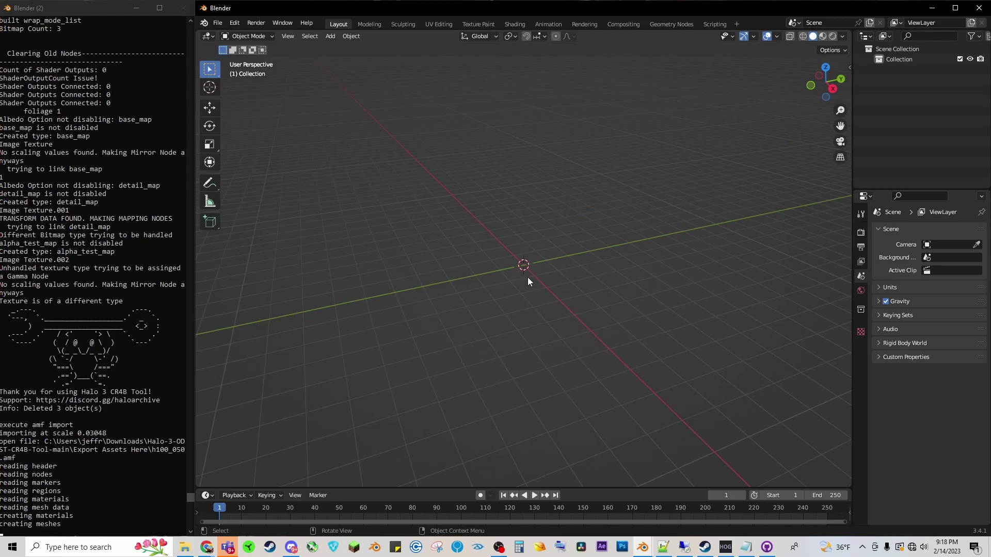
- Set the CR4B Tool's tags to Halo 3: ODST and try to run the tool on the imported map
key("shift+grave")
key("w")
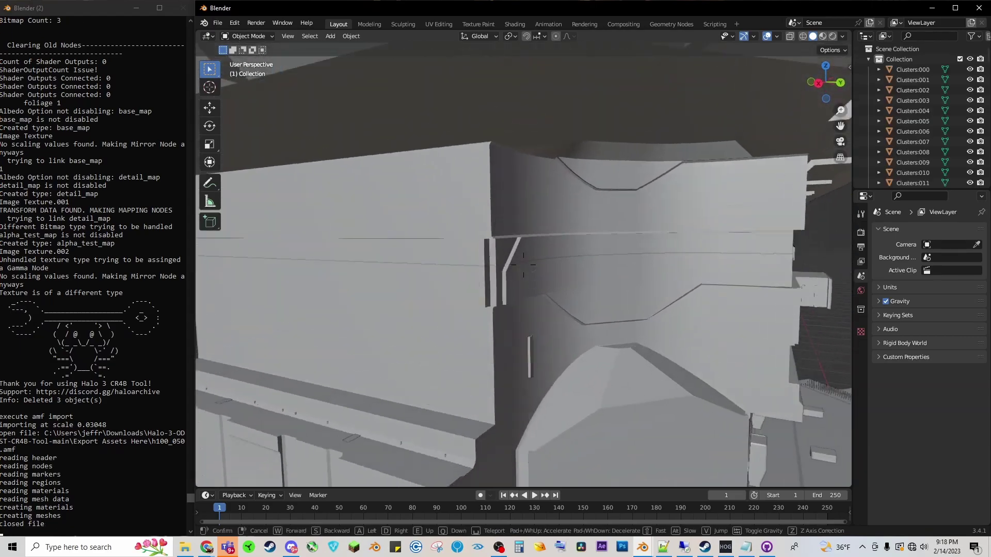
key("s")
key("e")
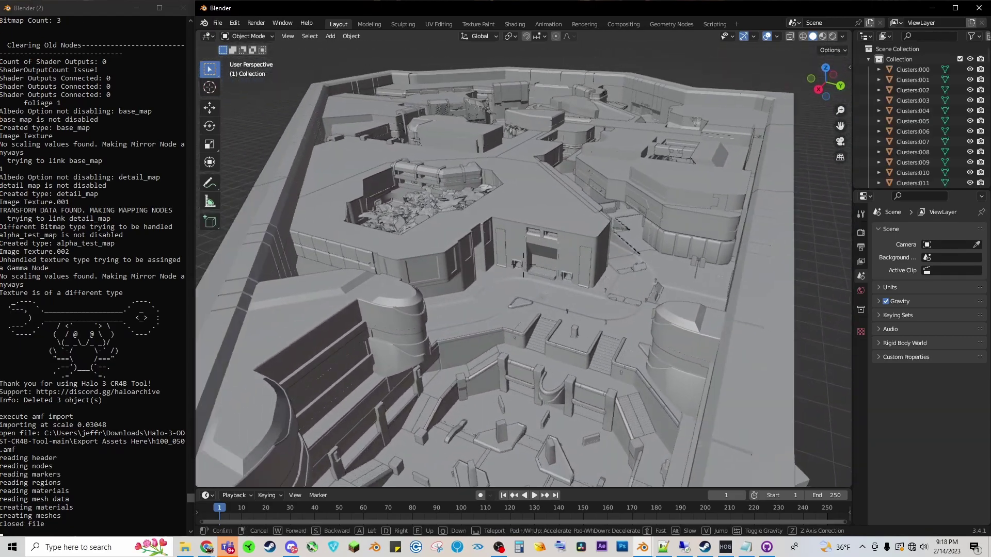
left_click(590, 268)
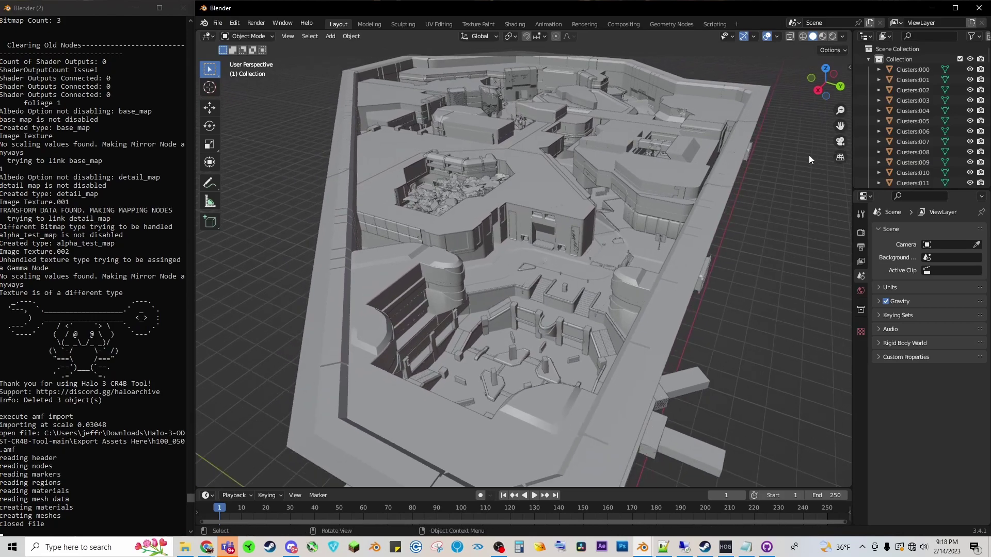
key("n")
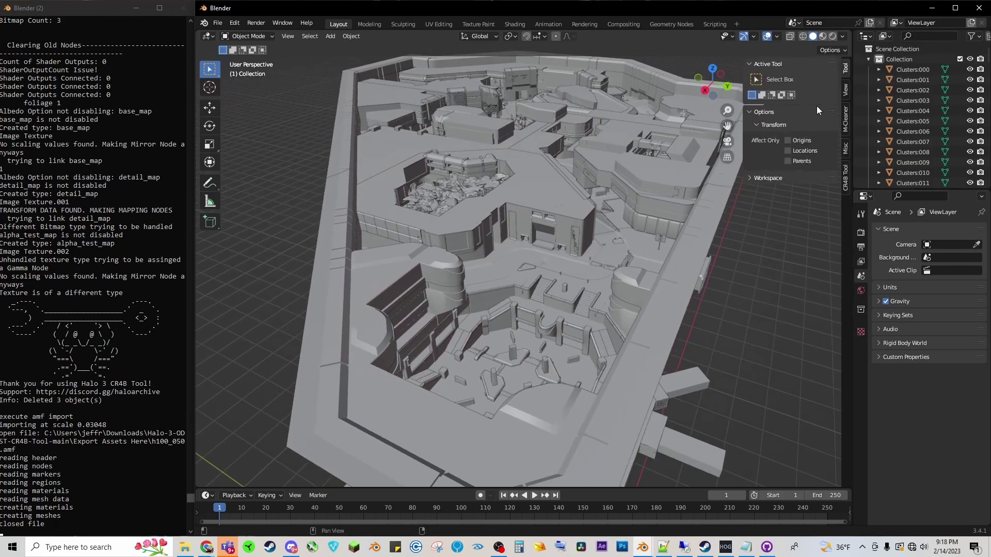
left_click(846, 175)
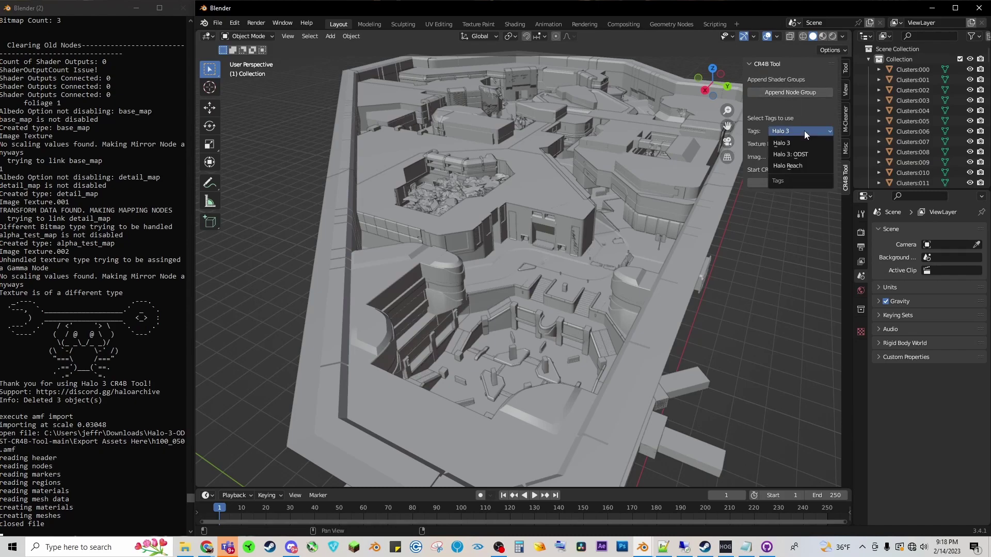
left_click(801, 153)
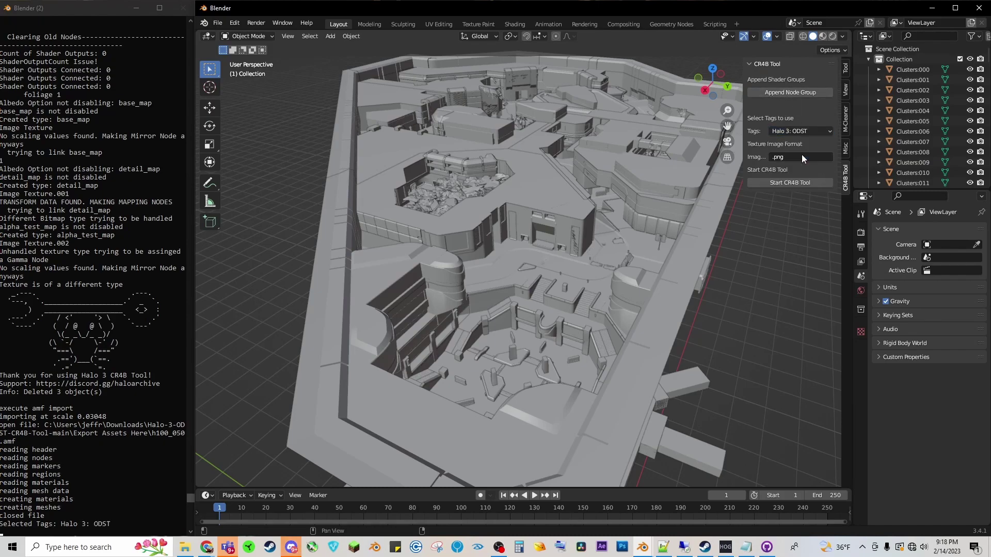
left_click(789, 183)
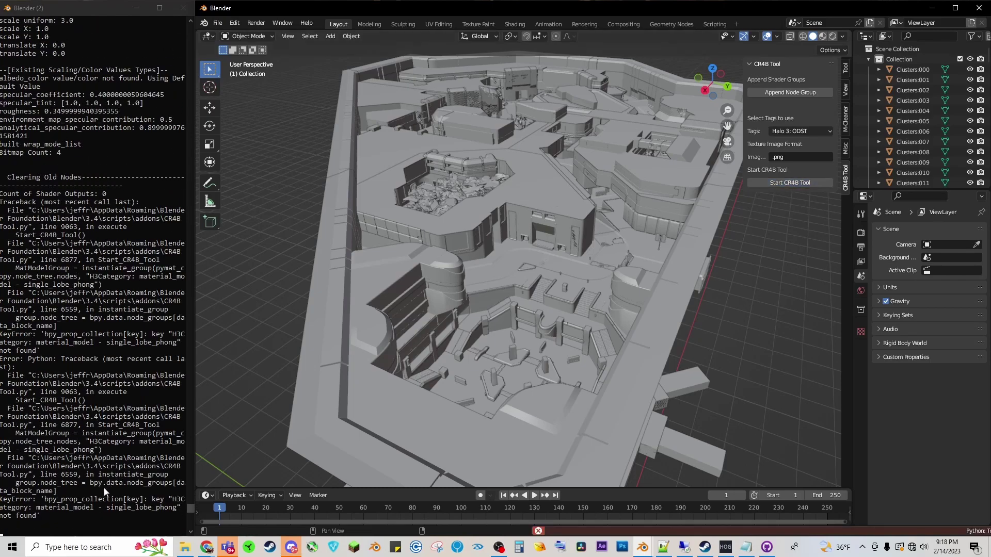
- Run the CR4B Tool again with the Halo 3: ODST tags and switch the viewport to Material Preview shading
left_click(140, 499)
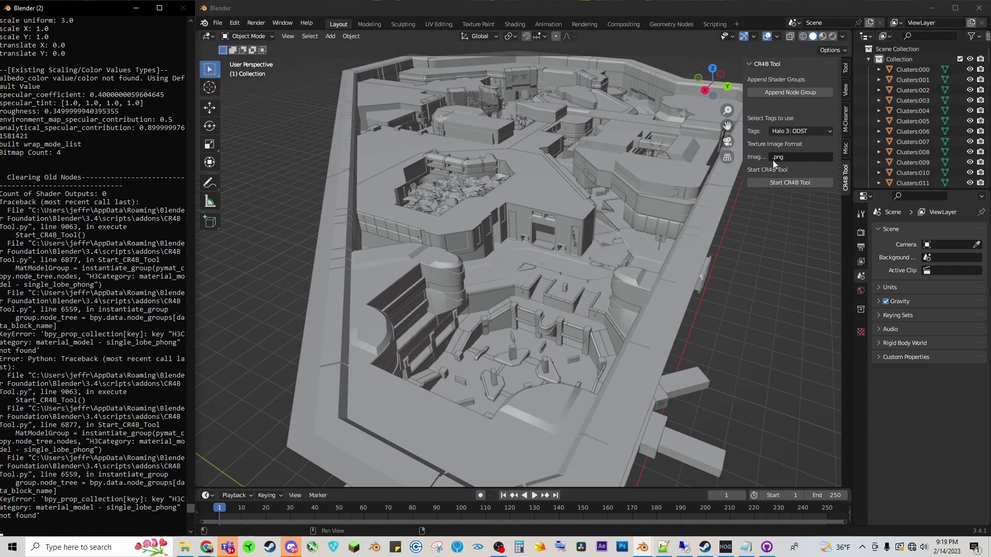
left_click(782, 182)
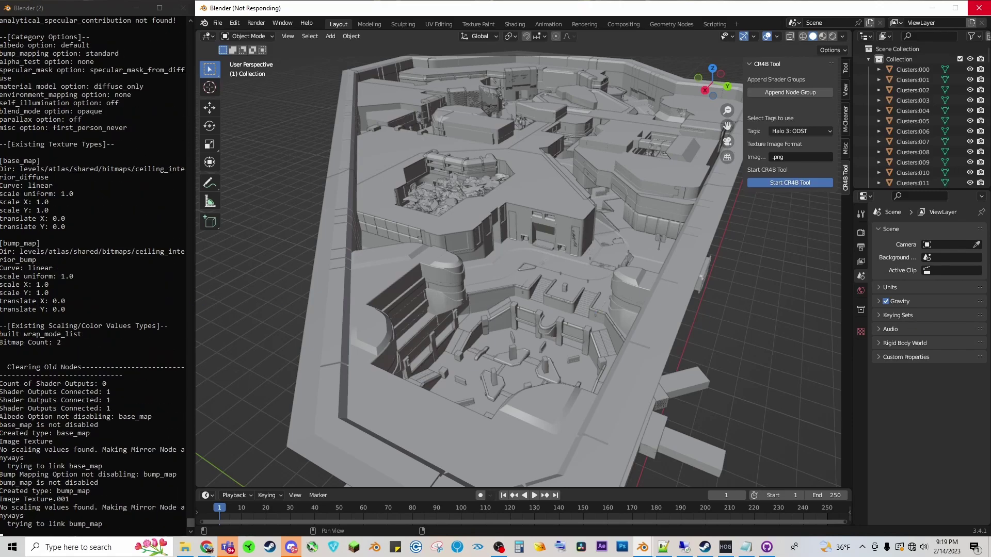
left_click(821, 36)
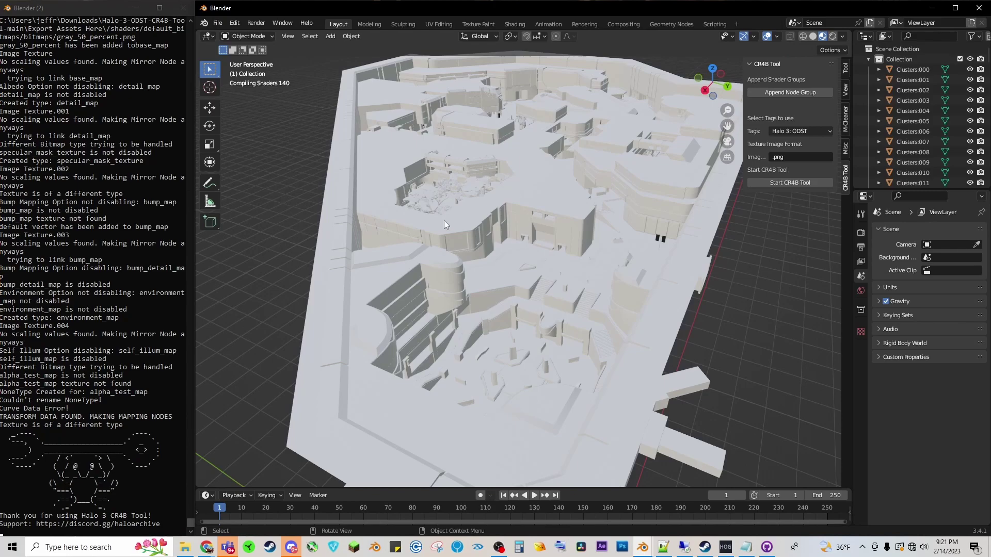
left_click(531, 190)
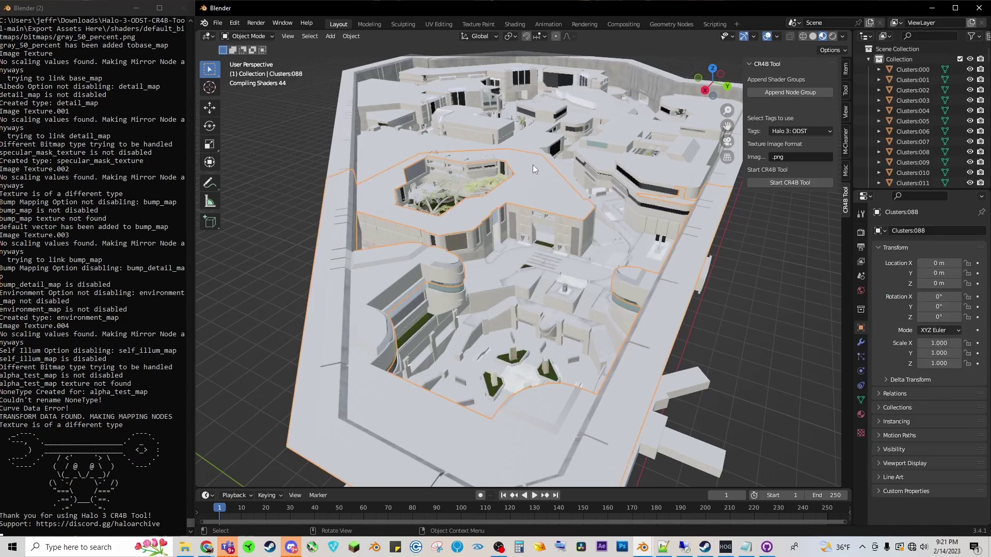
left_click(427, 140)
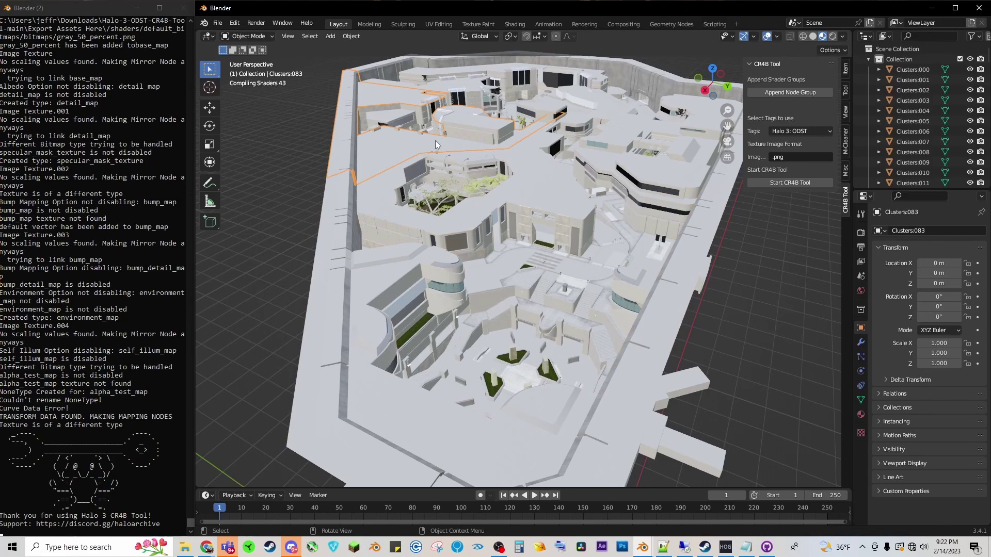
left_click(396, 179)
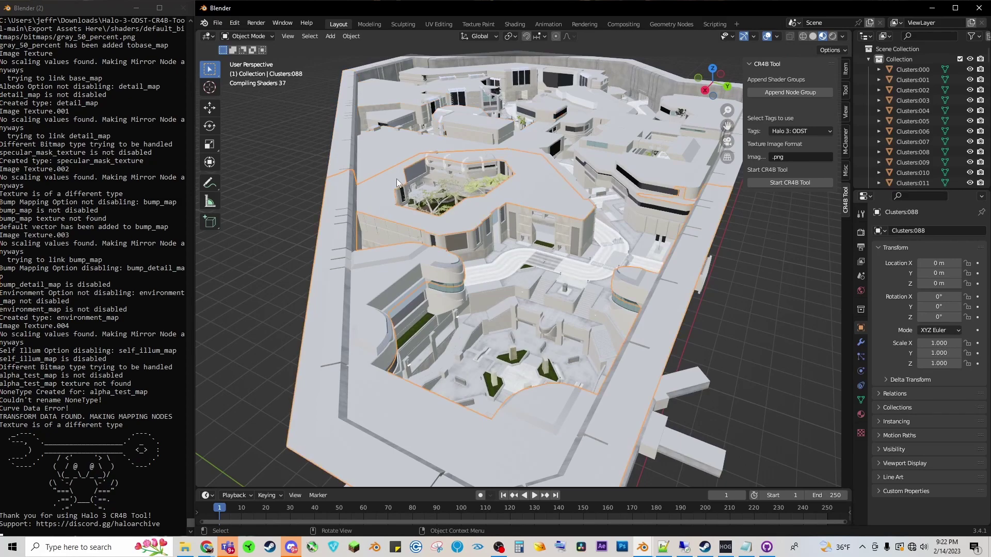
left_click(388, 148)
left_click(435, 73)
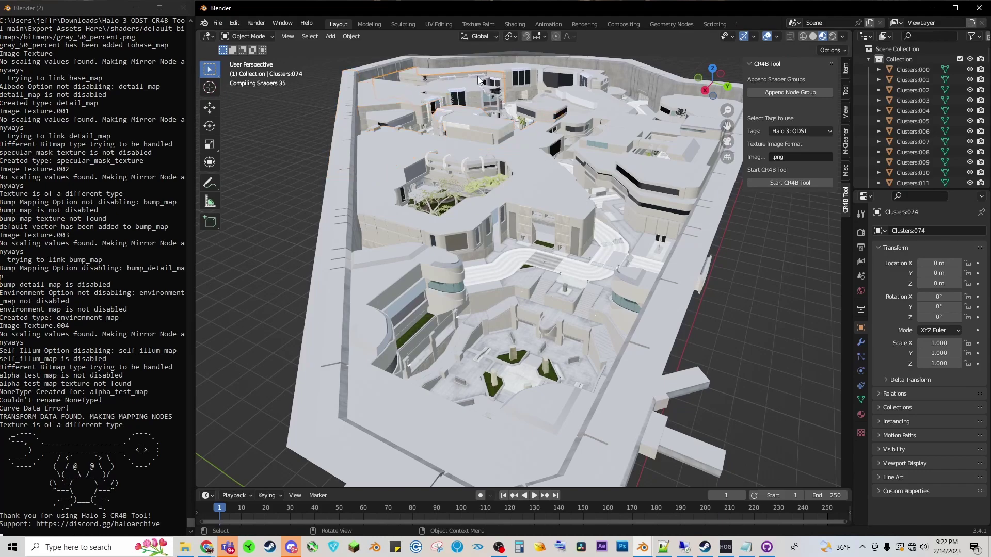
left_click(604, 93)
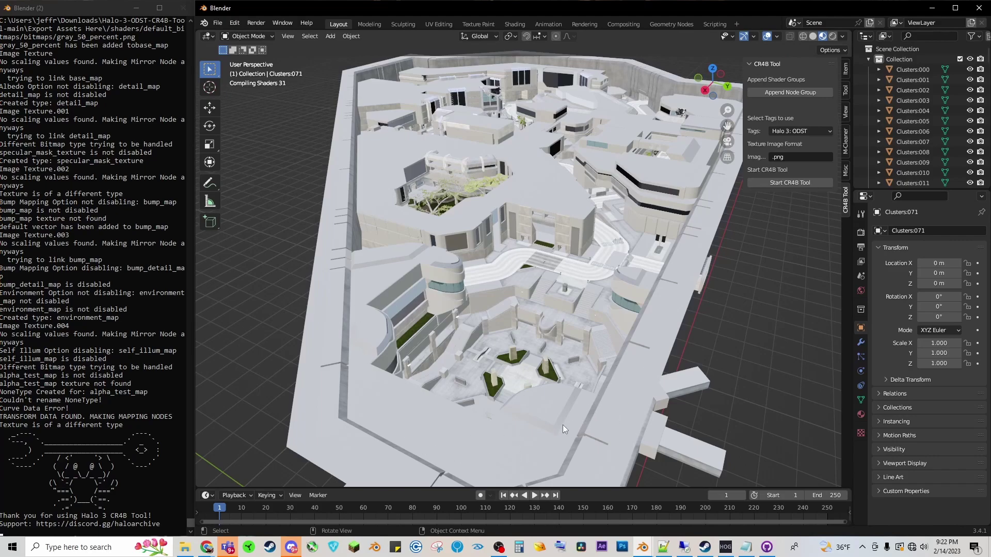
- Examine the textured map with walk navigation, from the rooftops down into the sunken plaza with its grass planters and stairs
key("shift+grave")
key("w")
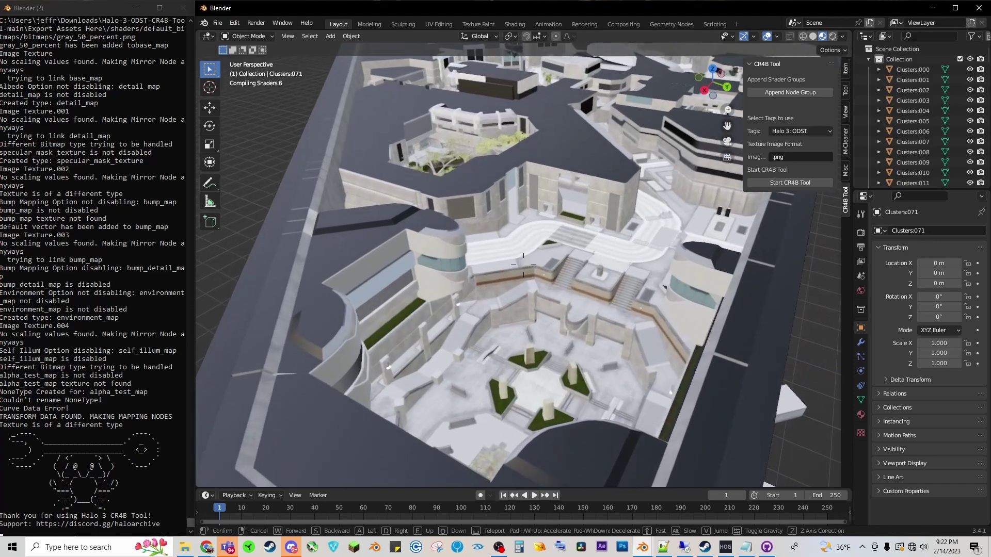
key("w")
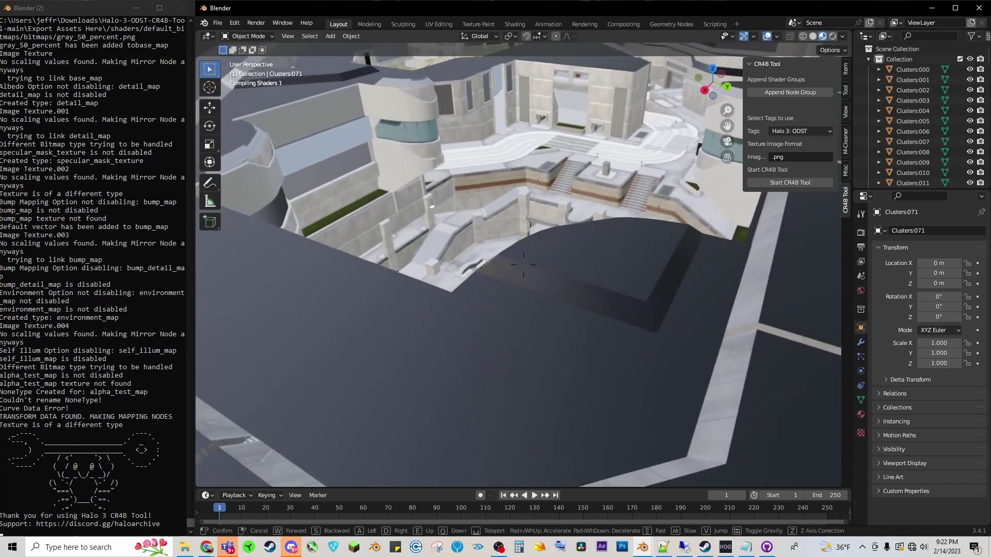
key("w")
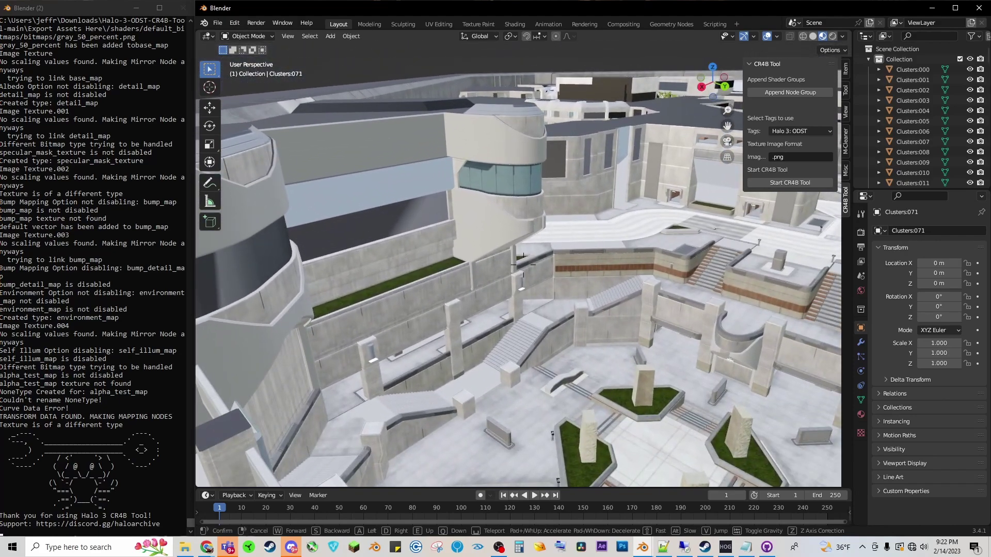
key("w")
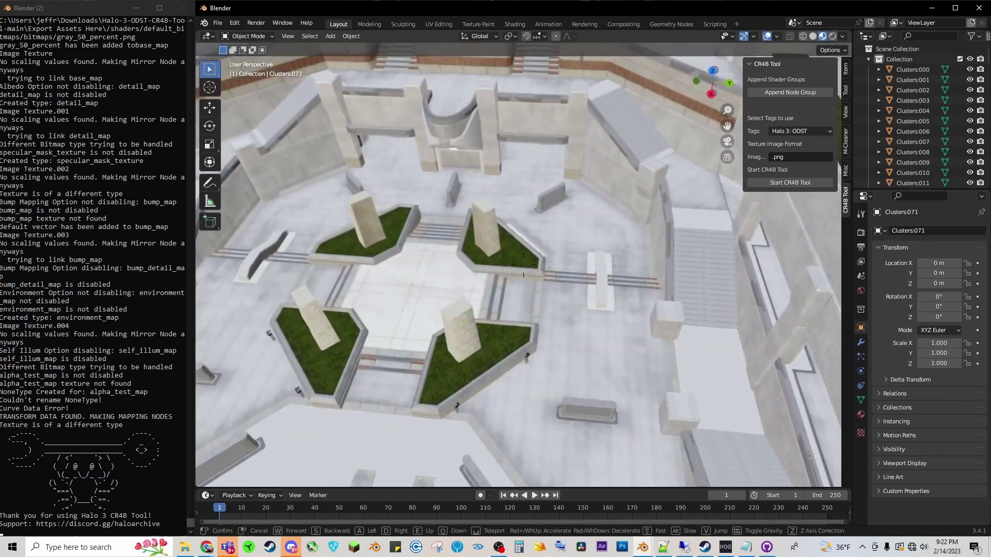
key("w")
key("w")
key("w")
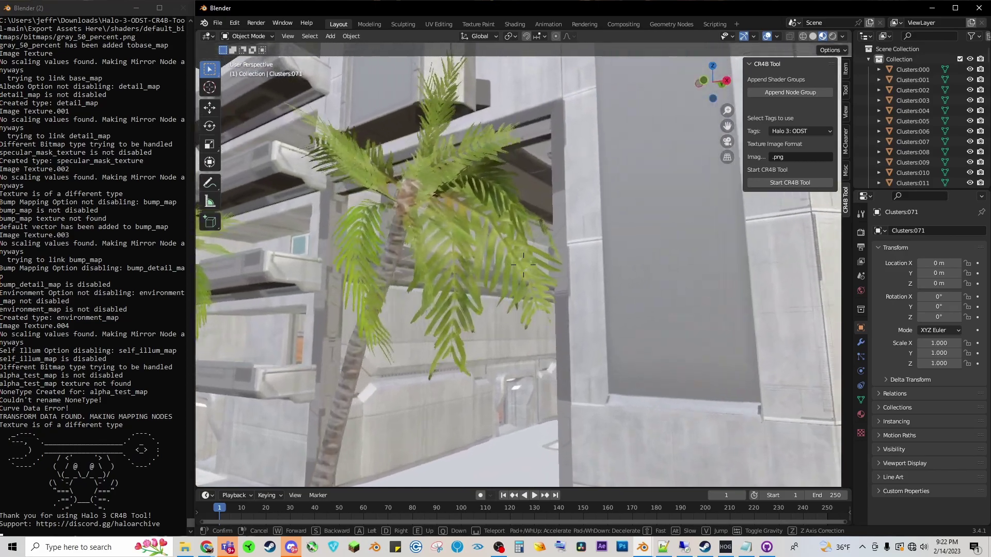
- Examine the palm trees, concrete walkways, panelled interiors and plaza fronts with walk navigation, stopping at the dark tiled strip
key("w")
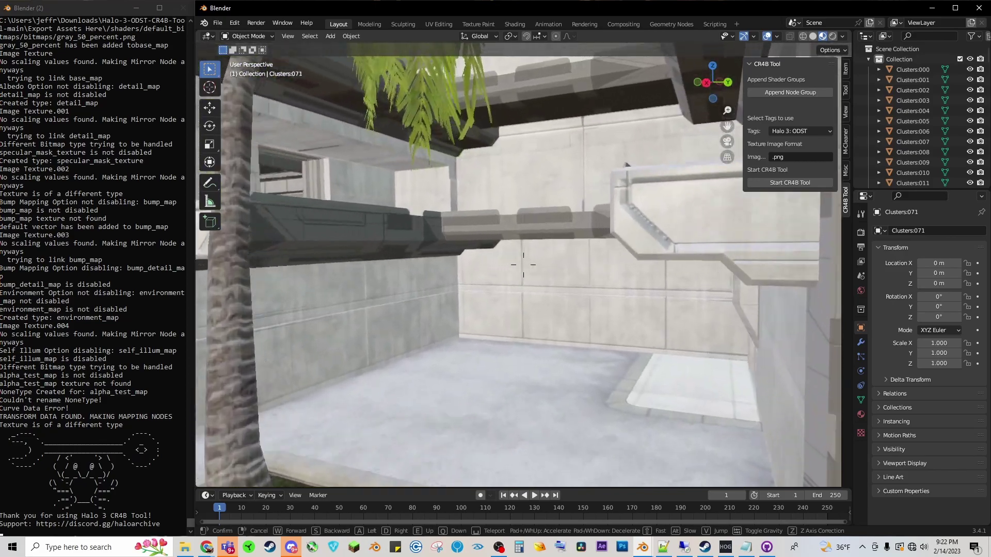
key("w")
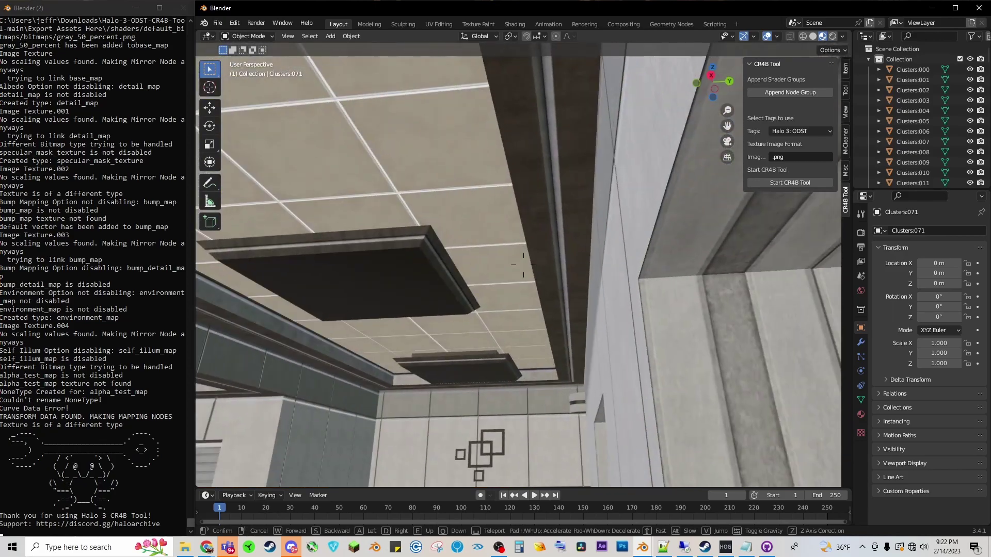
key("w")
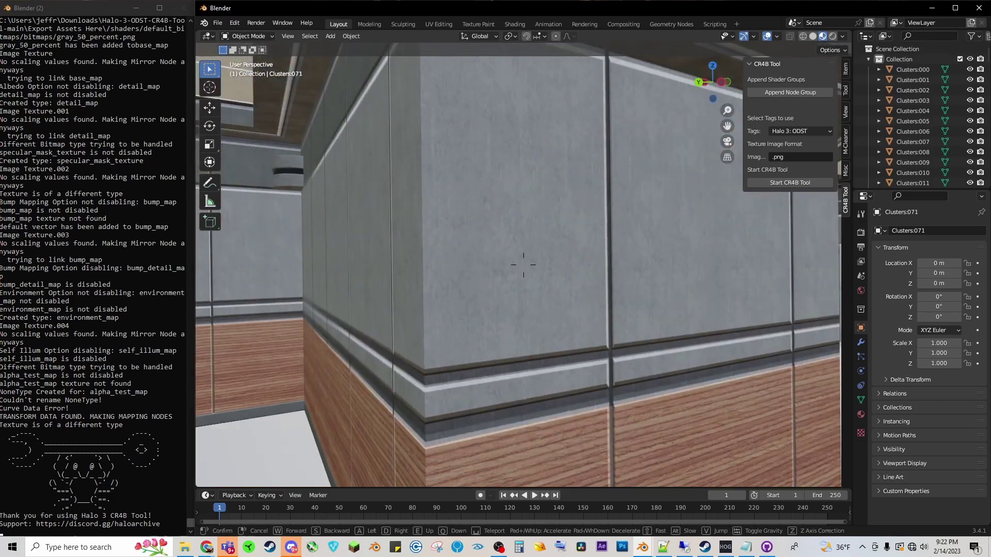
key("w")
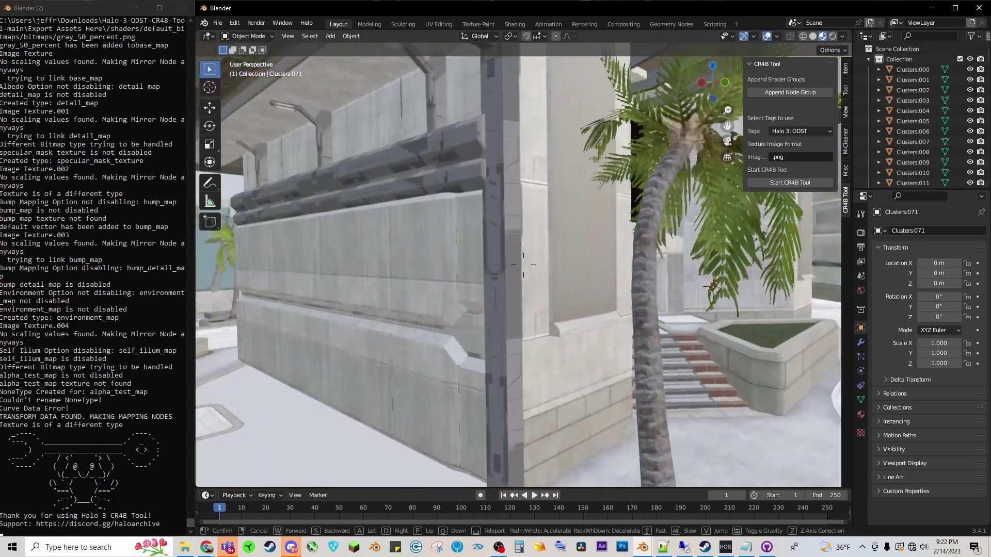
key("w")
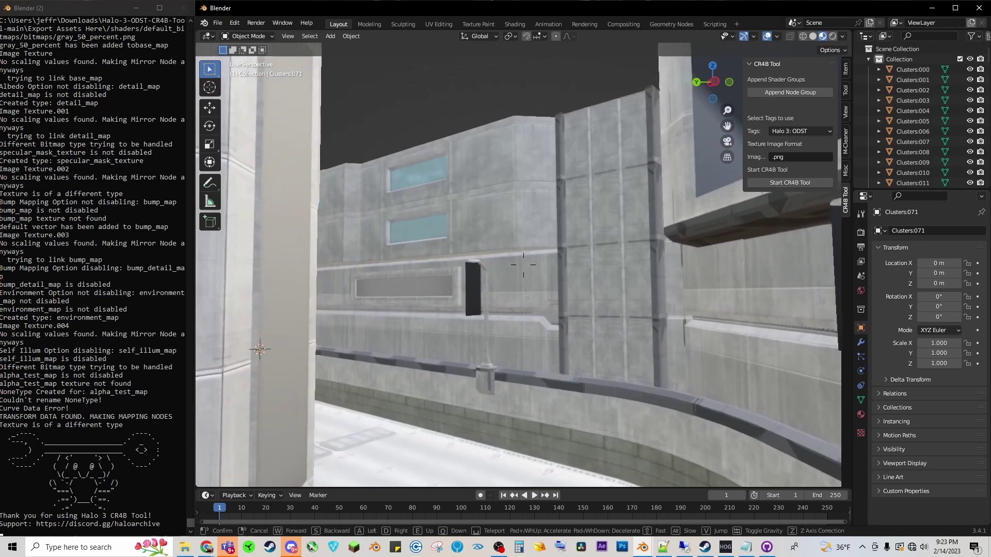
key("w")
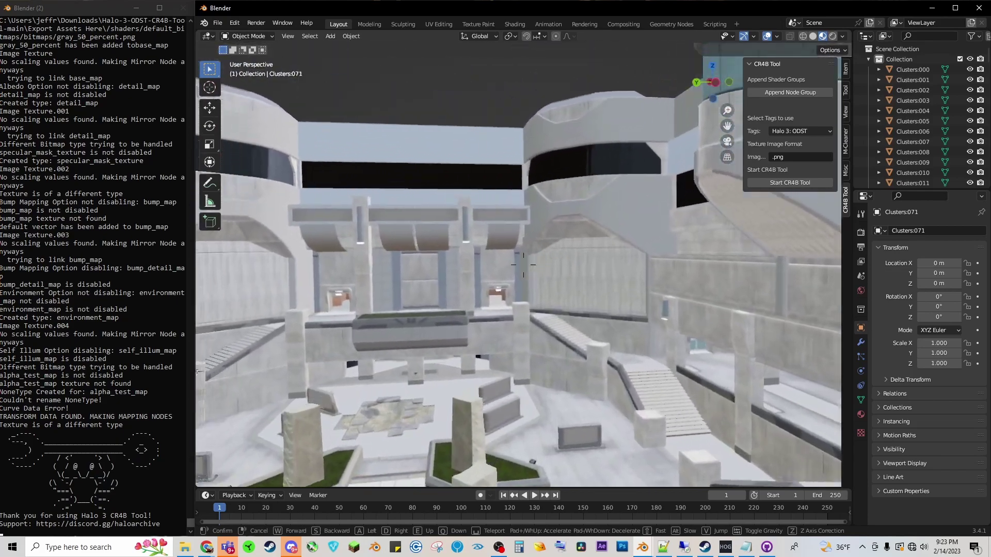
key("w")
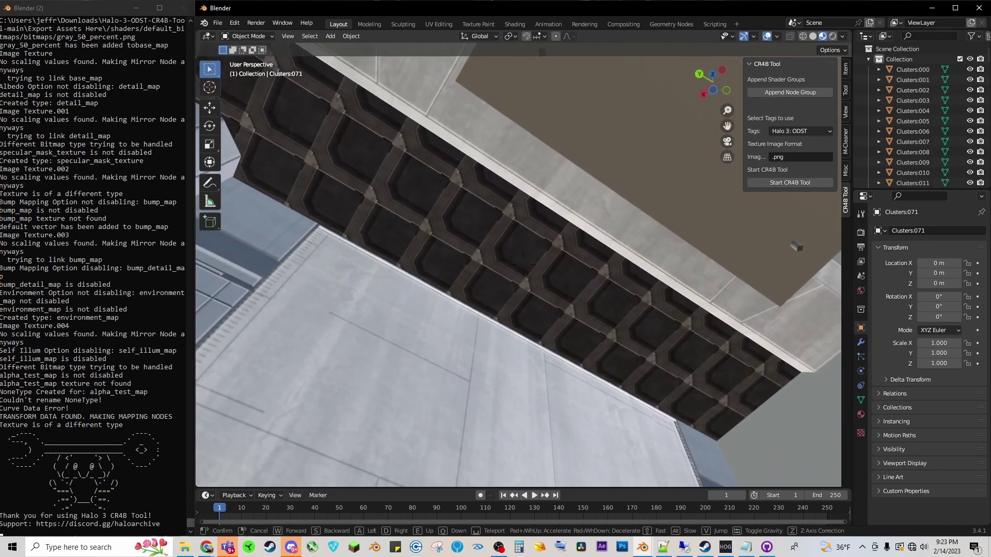
left_click(553, 435)
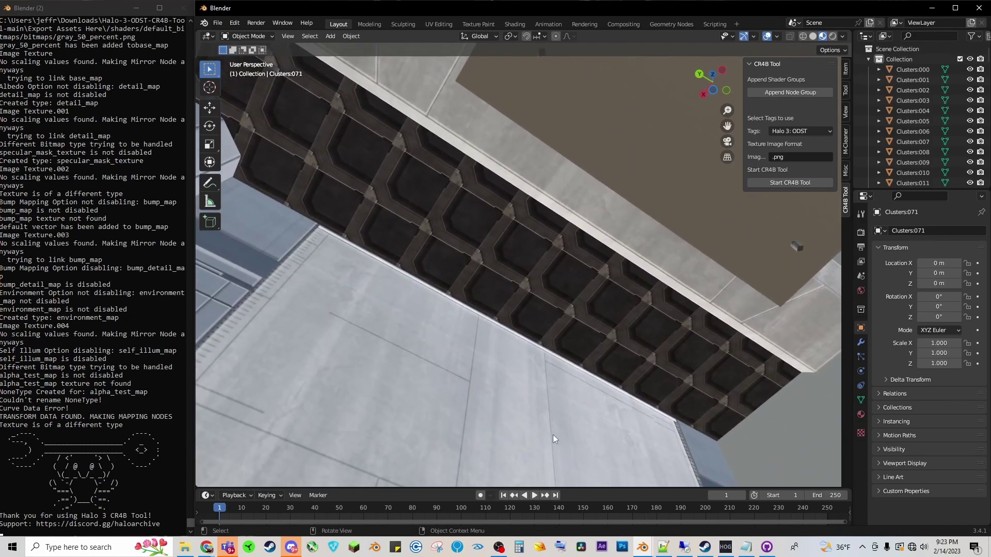
- Select the cluster mesh around the dark tiled strip and show its hub_sign_facade_tiles material nodes in the Shading workspace
left_click(457, 274)
left_click(515, 23)
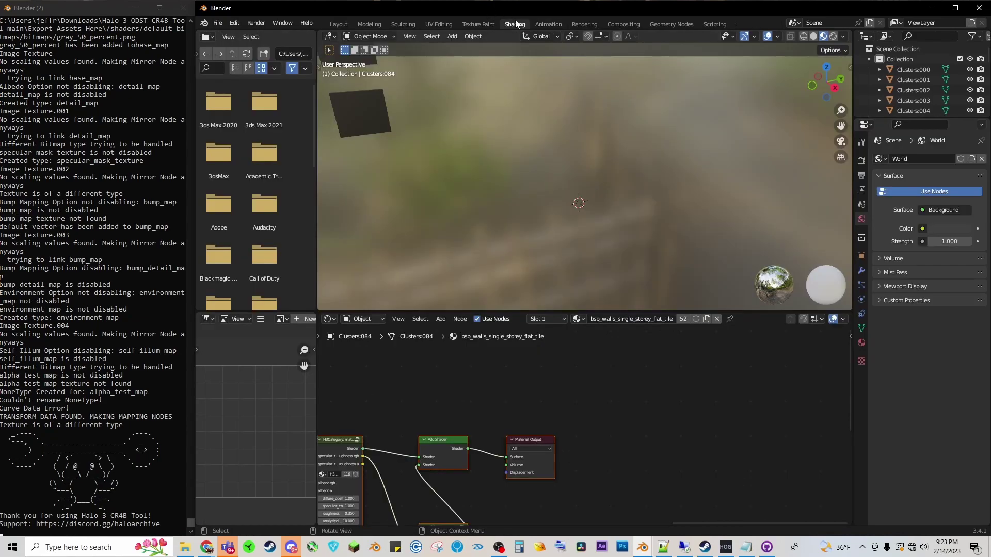
key("shift+grave")
key("s")
key("w")
key("w")
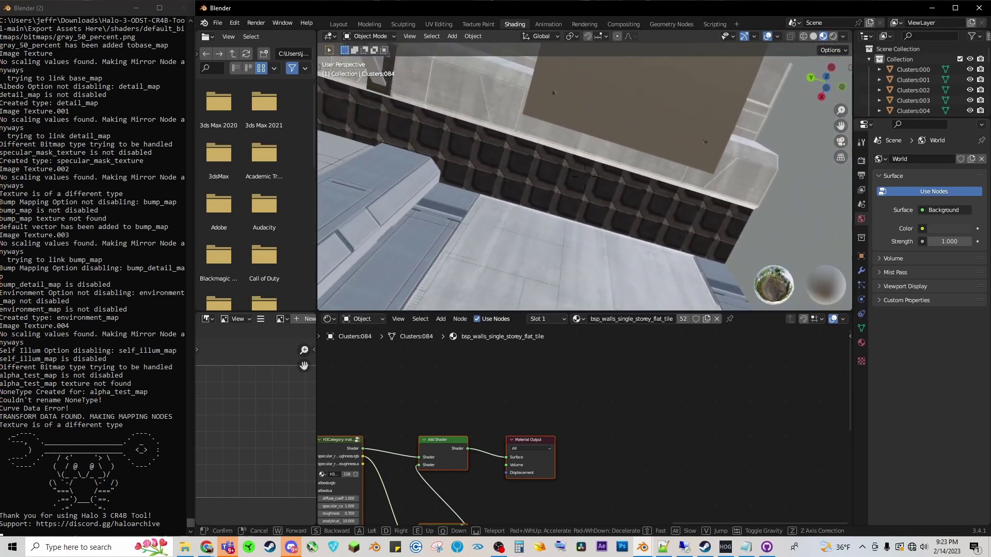
left_click(528, 175)
left_click(859, 342)
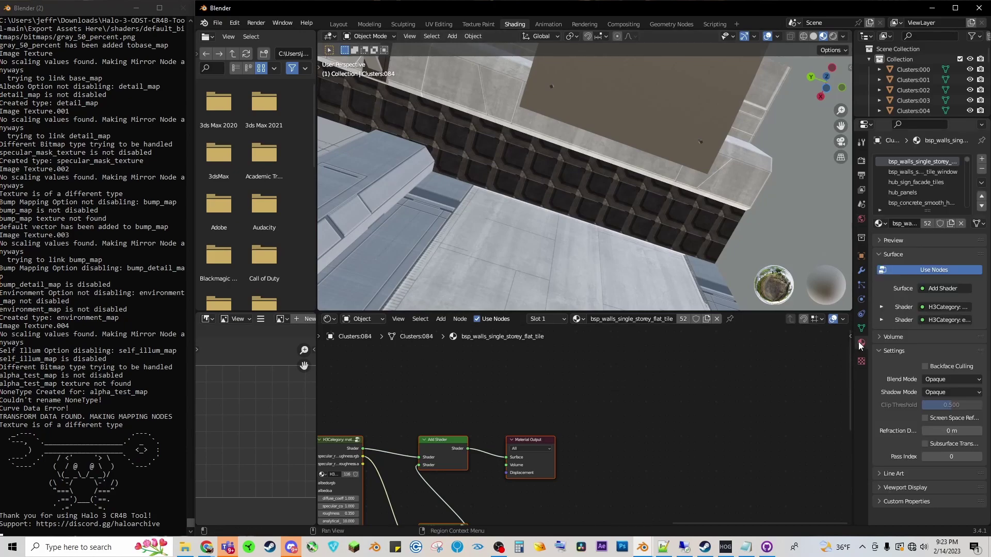
left_click(912, 179)
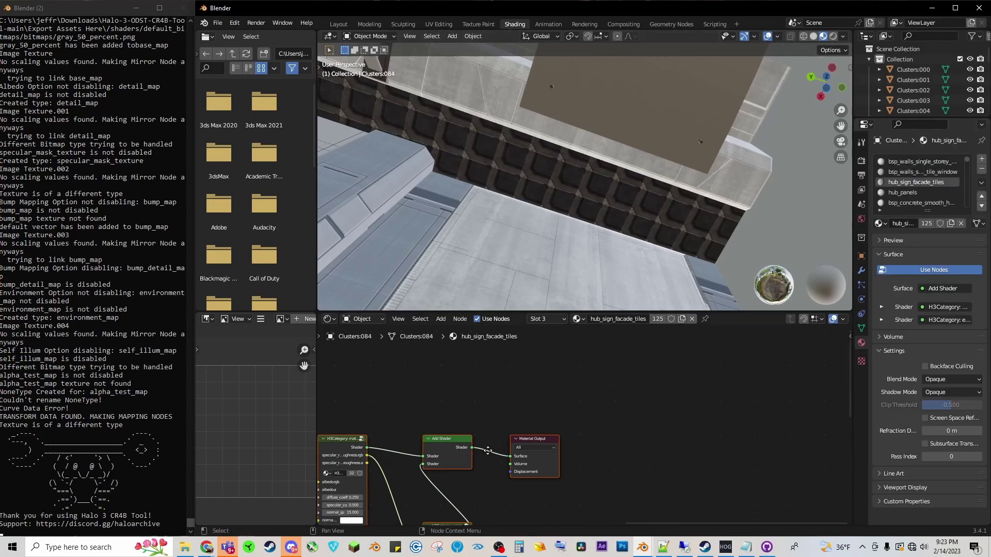
- Examine the node trees of the cluster's materials from hub_sign_facade_tiles through crash_pod and ceiling_panel to hub_planter_soil
scroll(918, 179, "up", 2, "ctrl")
scroll(917, 178, "down", 5, "ctrl")
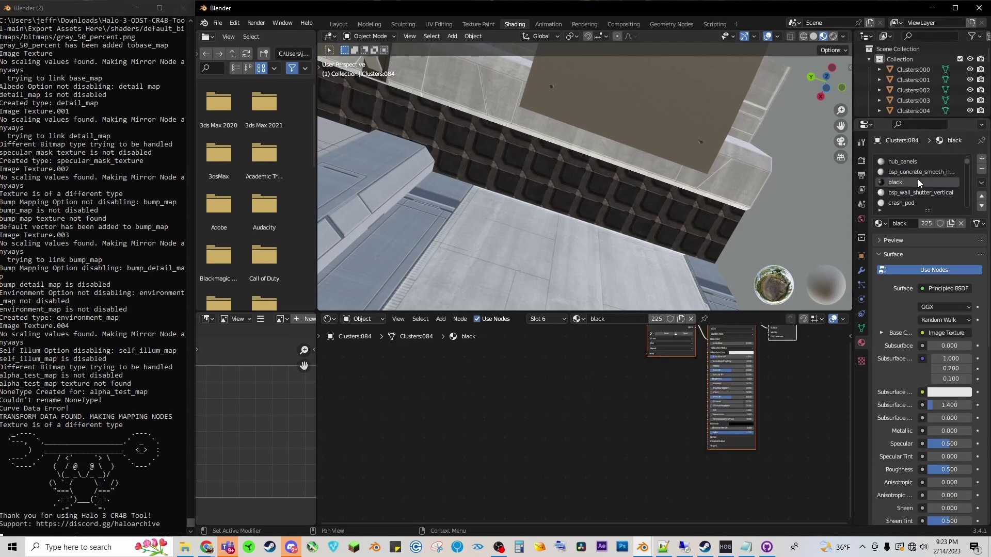
scroll(918, 179, "down", 2, "ctrl")
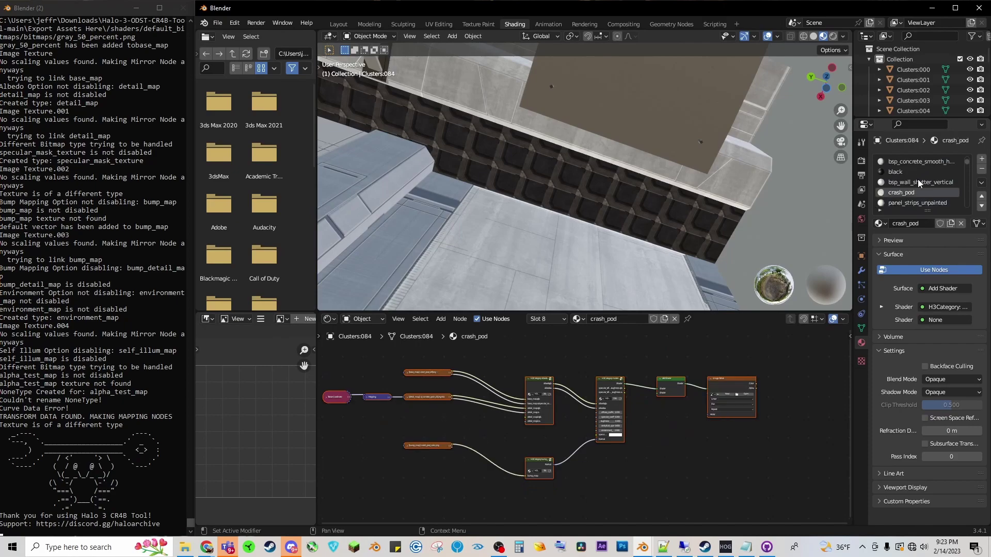
scroll(918, 178, "down", 1, "ctrl")
scroll(918, 179, "up", 1, "ctrl")
scroll(918, 178, "down", 2, "ctrl")
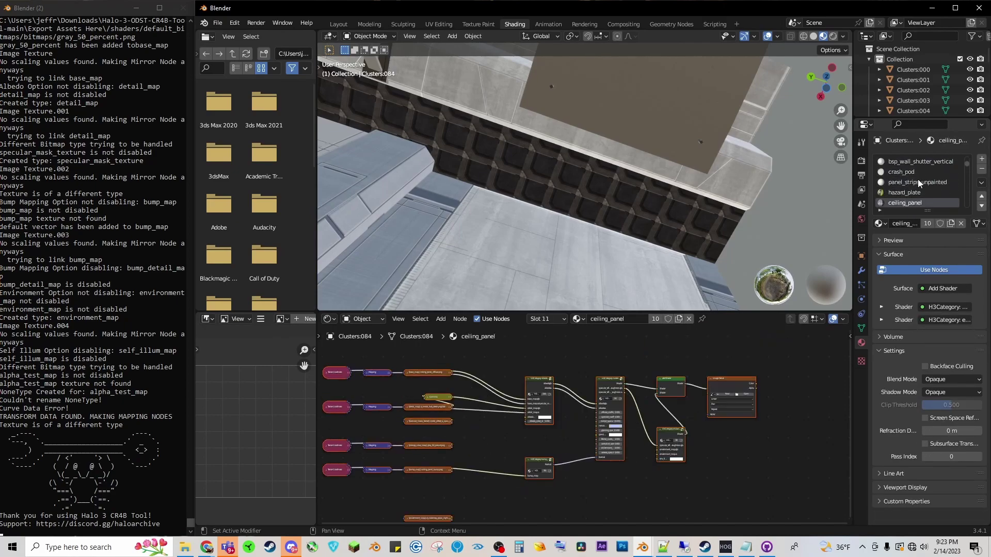
scroll(918, 179, "down", 1, "ctrl")
scroll(917, 178, "down", 5, "ctrl")
scroll(917, 178, "down", 6, "ctrl")
scroll(918, 179, "down", 2, "ctrl")
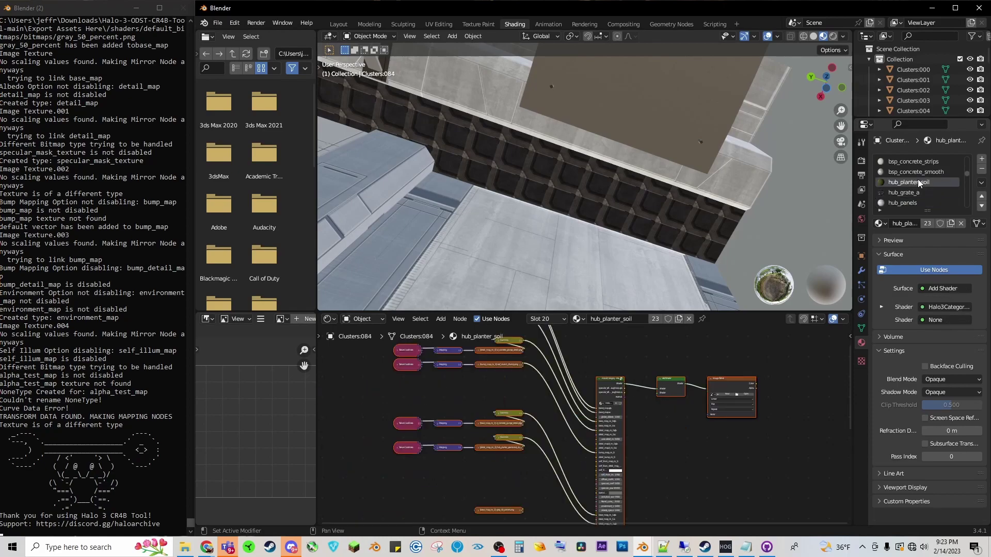
- Show the station_pillars material and examine its mapping, mirror and bump map nodes up close
scroll(917, 179, "up", 2, "ctrl")
scroll(918, 179, "down", 7, "ctrl")
scroll(918, 178, "up", 1, "ctrl")
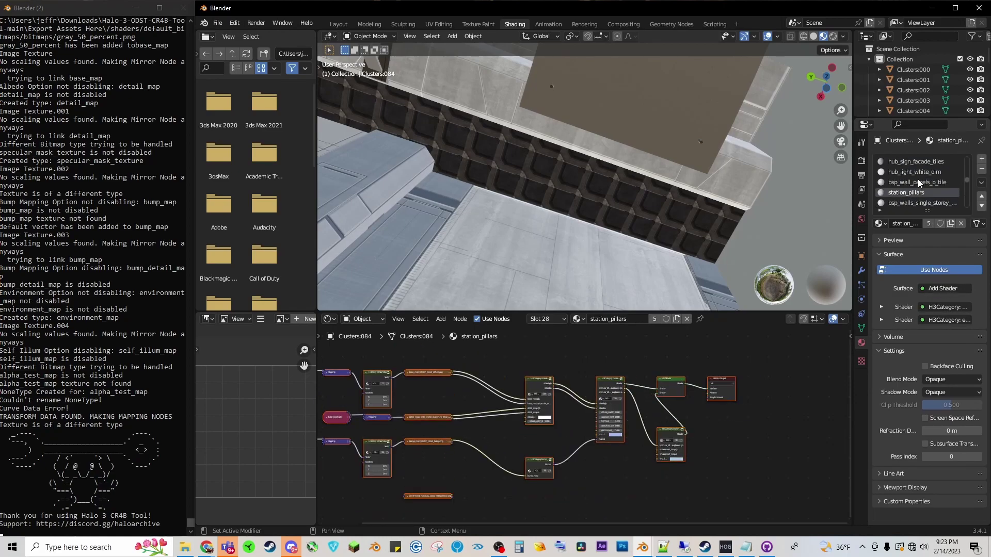
scroll(549, 375, "up", 3)
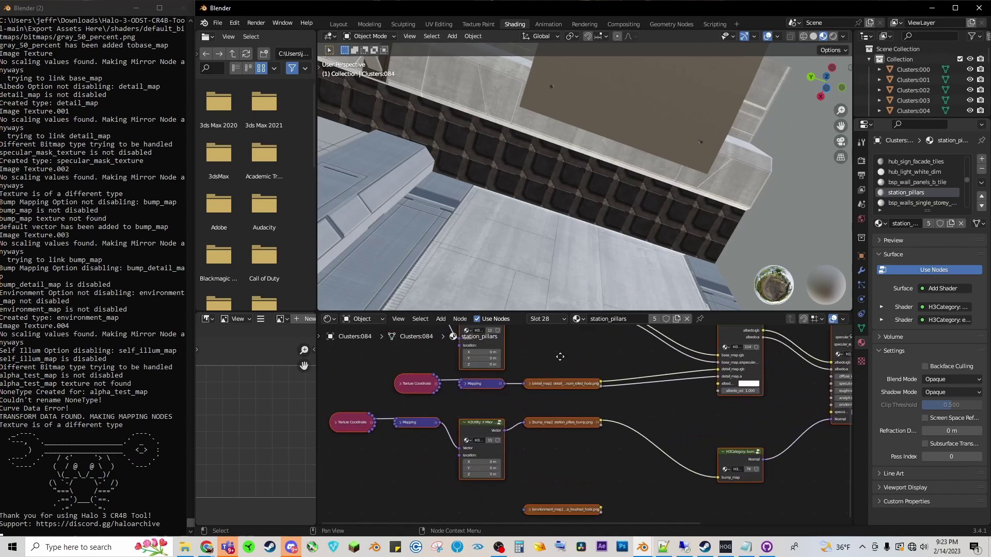
- Go through the further material slots to bsp_wall_base_tile and examine its mirror nodes
left_click(914, 202)
scroll(915, 201, "down", 7, "ctrl")
scroll(912, 196, "down", 5, "ctrl")
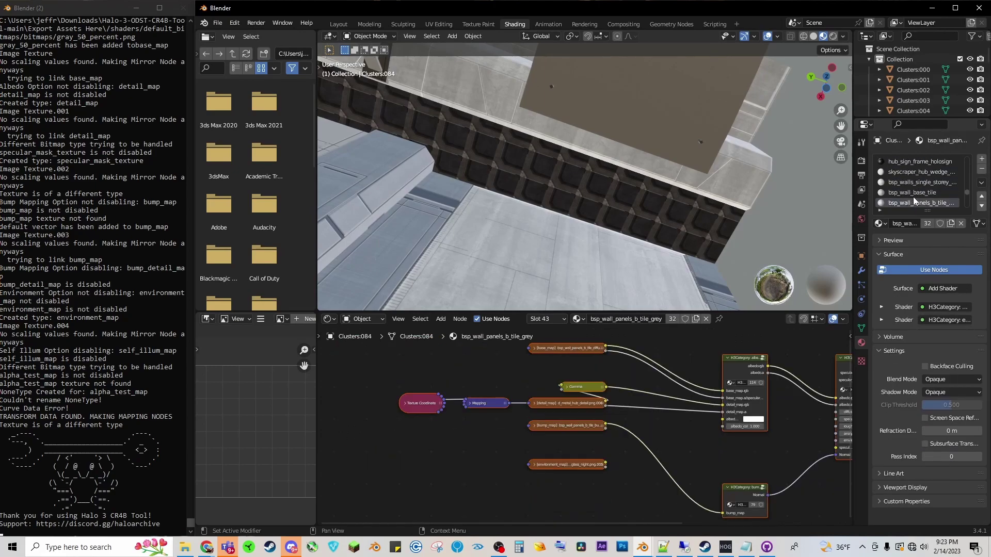
scroll(912, 196, "down", 1, "ctrl")
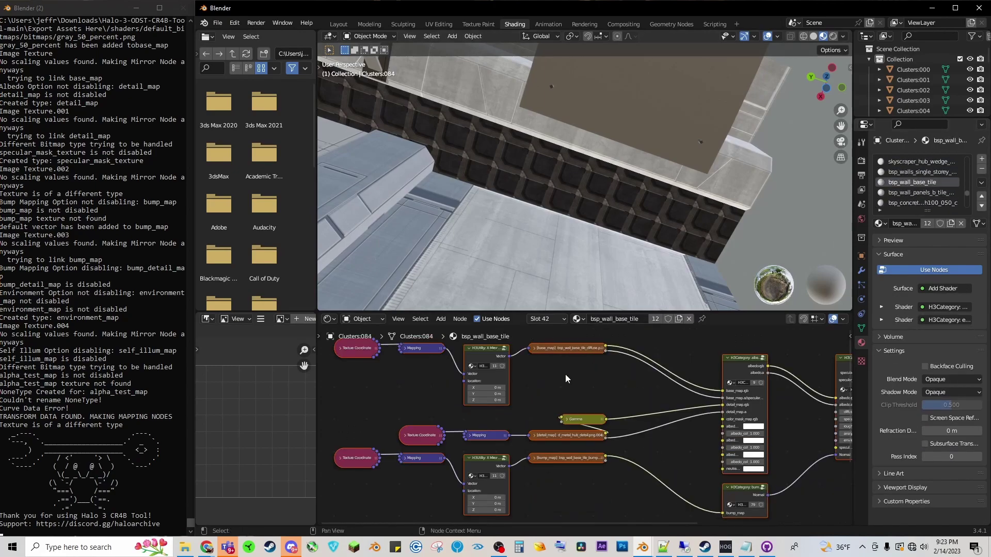
scroll(560, 372, "up", 1, "shift")
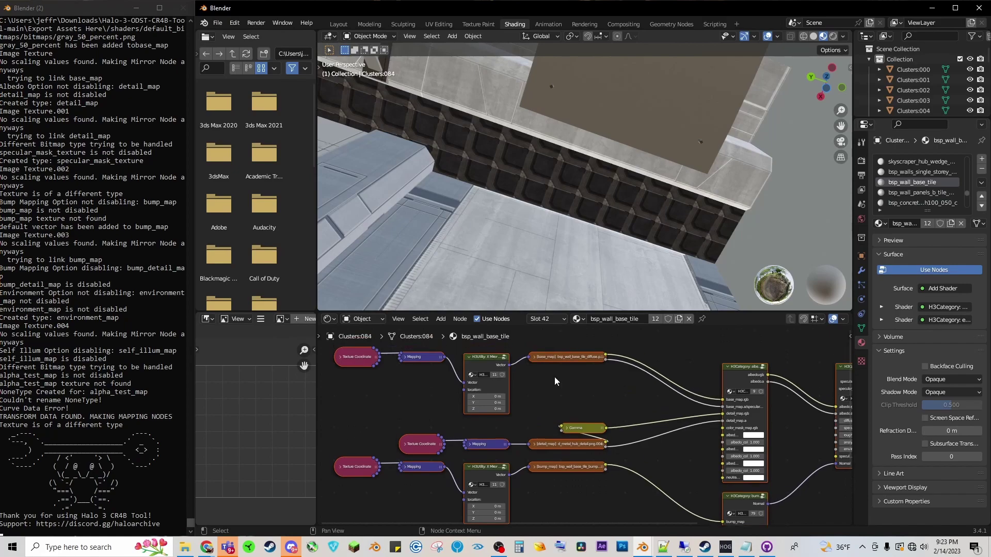
- Try an X location of 1 m on the base map's mirror node, resetting its location to 0 m, and show the whole node tree
left_click(485, 396)
type("1")
key("Return")
left_click(485, 402)
type("0")
key("Return")
left_click(488, 397)
type("0")
key("Return")
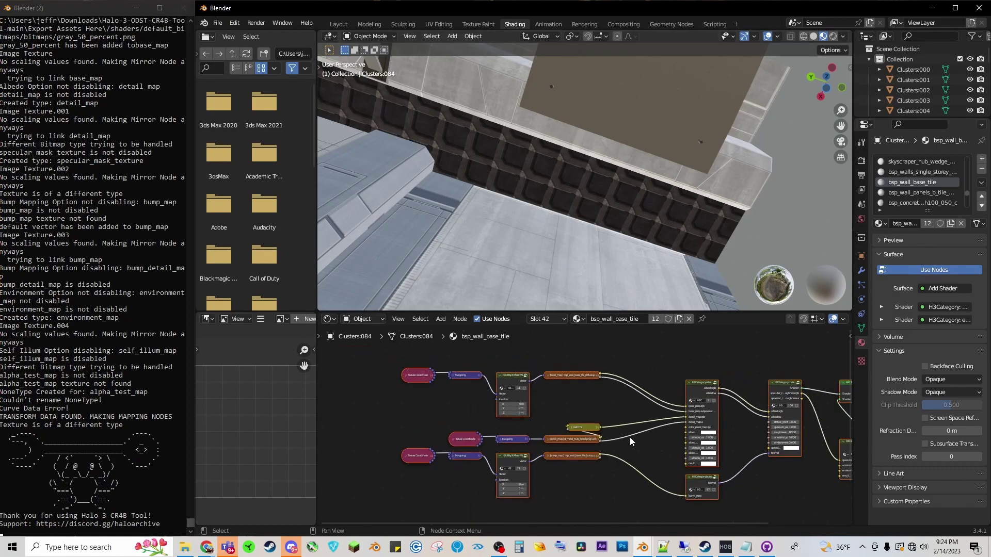
key("Home")
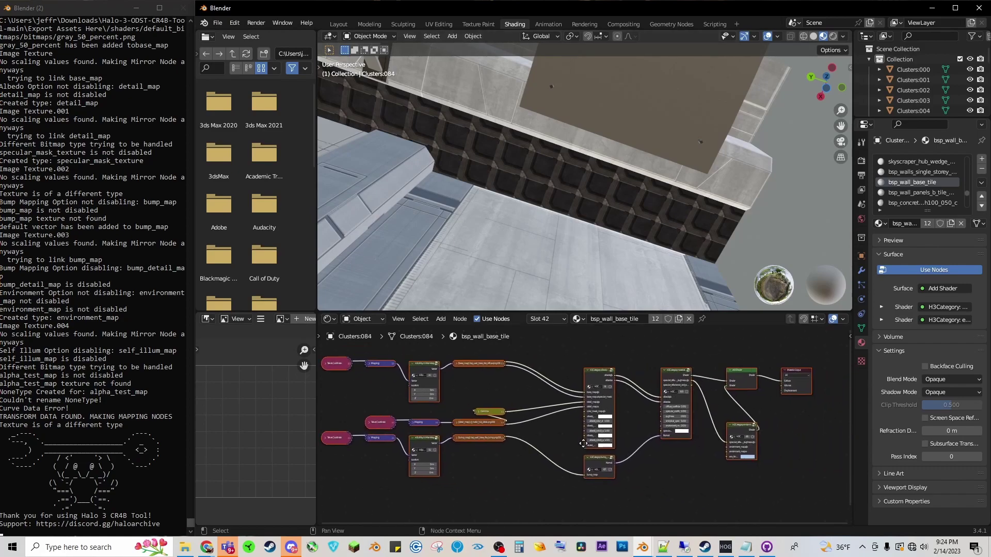
- Switch to 010 Editor, view the cov_glass_inner.shader file, and return to Blender
left_click(541, 550)
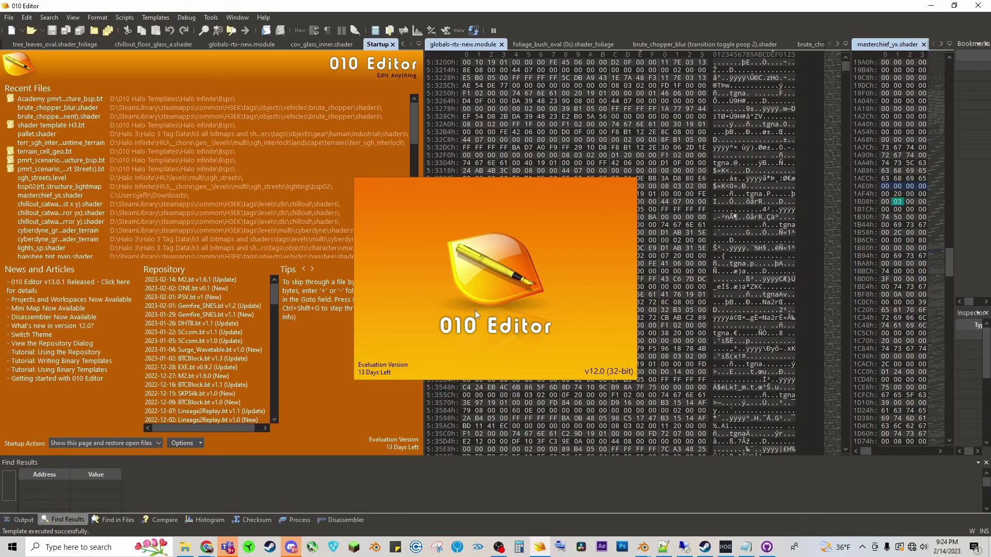
left_click(392, 45)
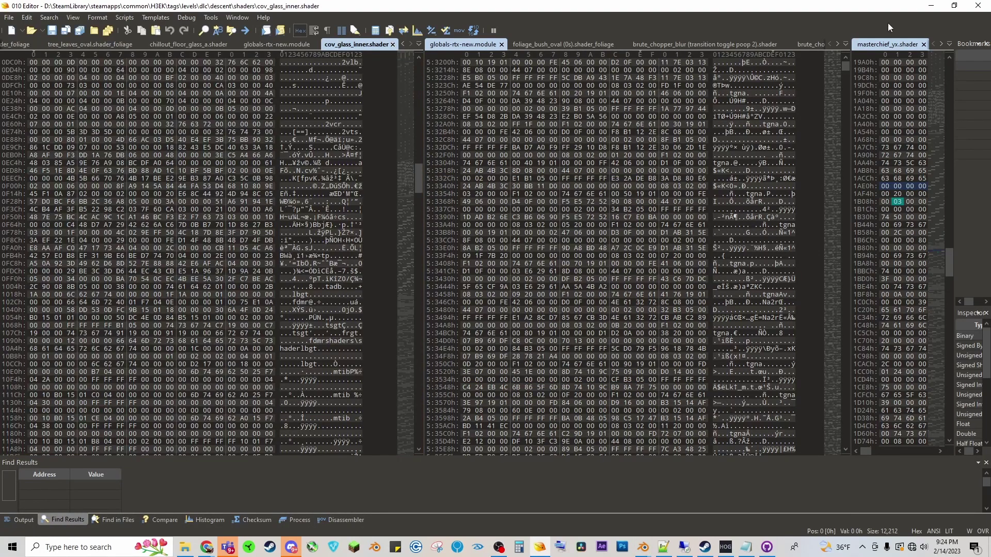
left_click(930, 6)
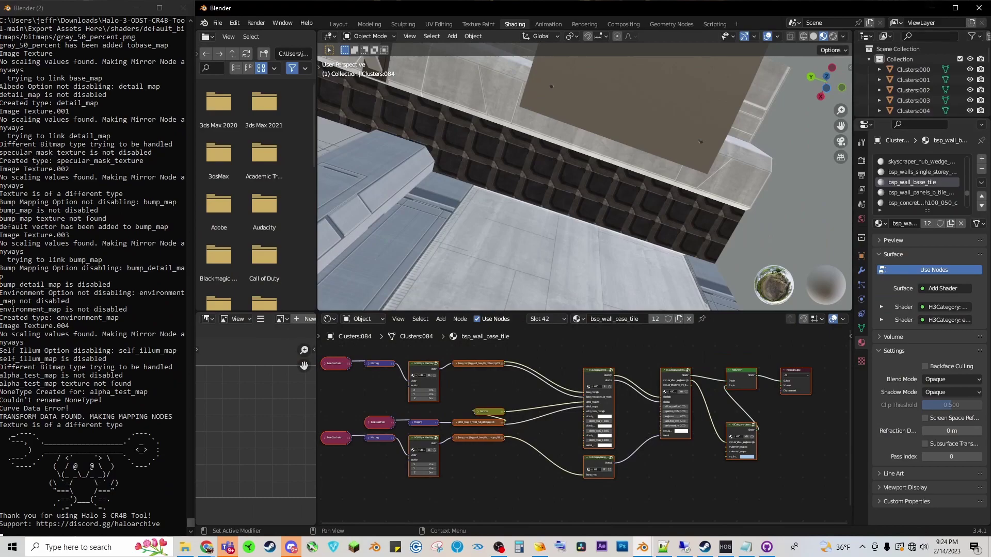